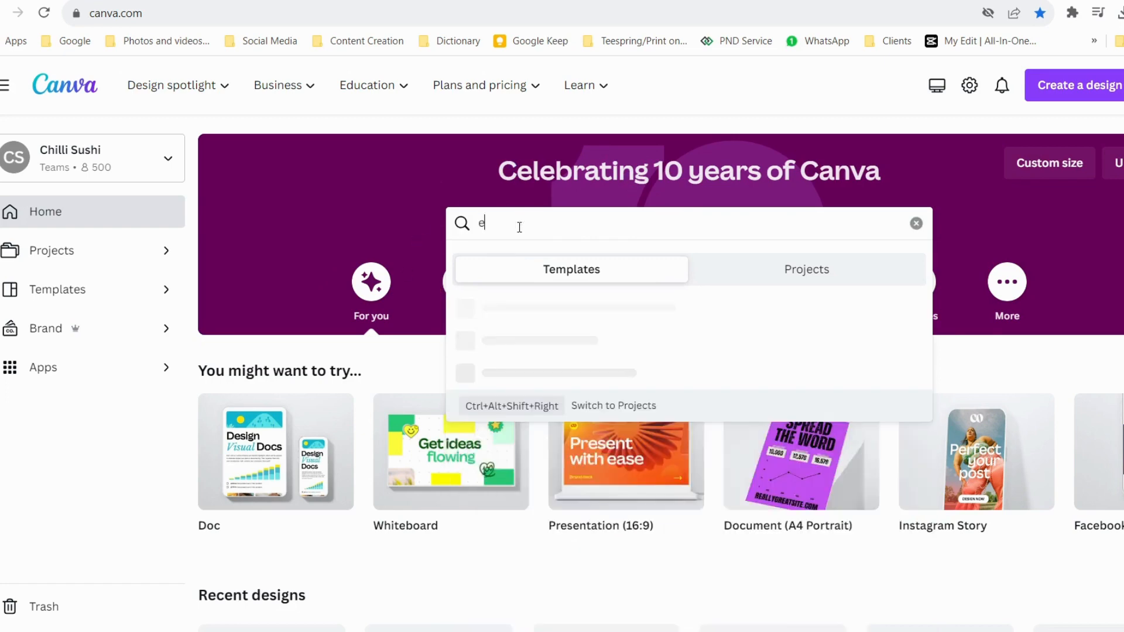
# Step: Create a blank Wattpad Book Cover design and apply all 11 pages of the cream guidebook template for UGC content creators
pyautogui.press('Return')
pyautogui.click(296, 315)
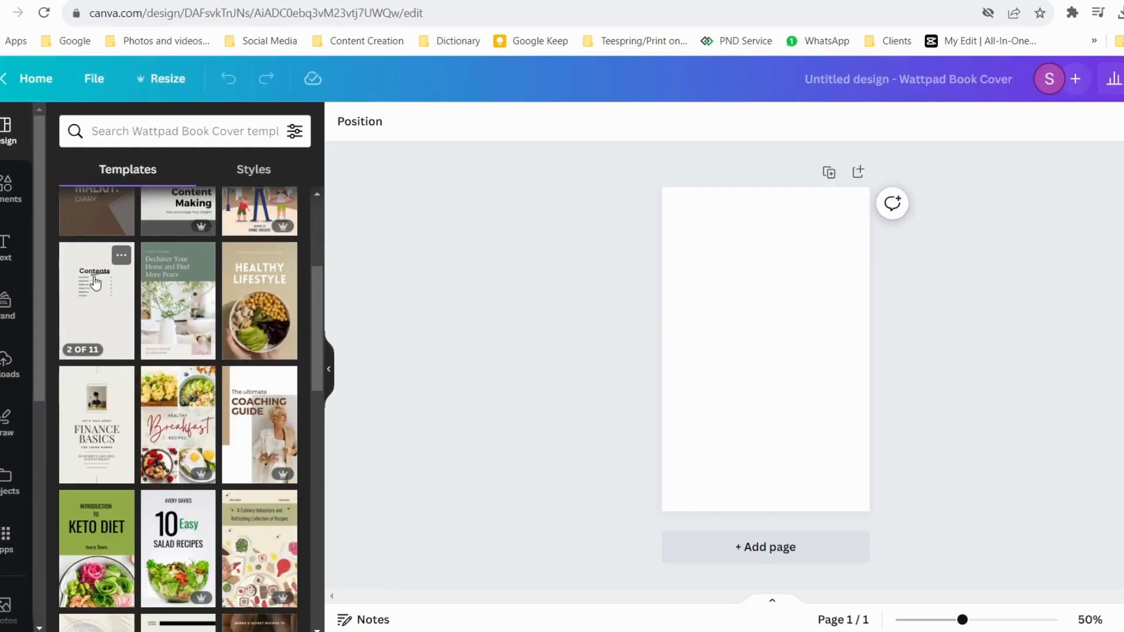
pyautogui.click(96, 285)
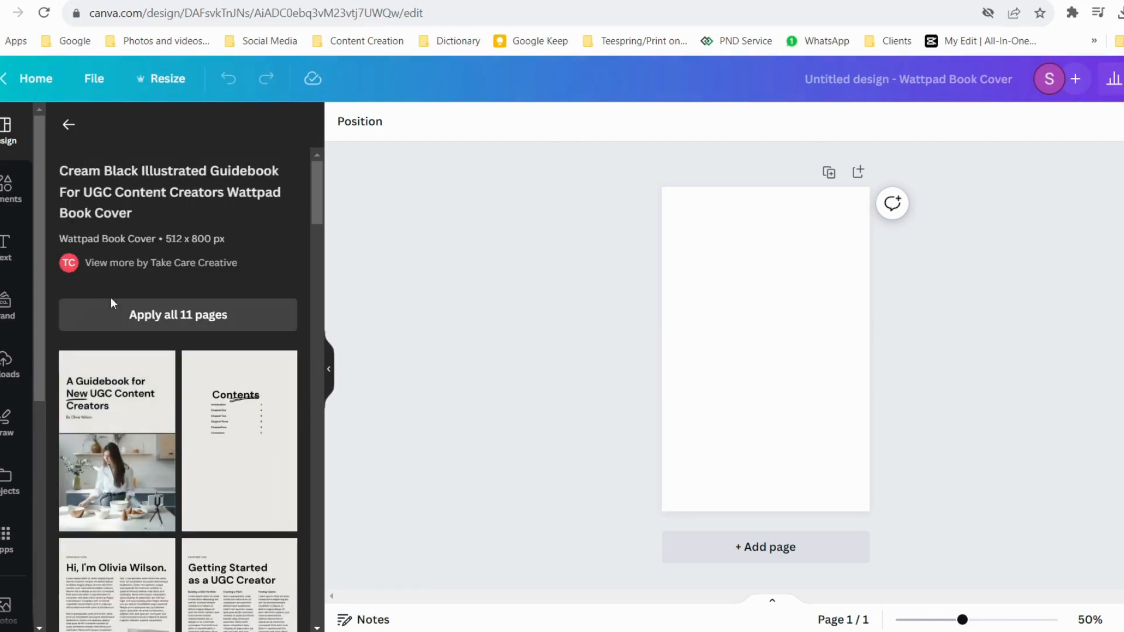
pyautogui.click(130, 316)
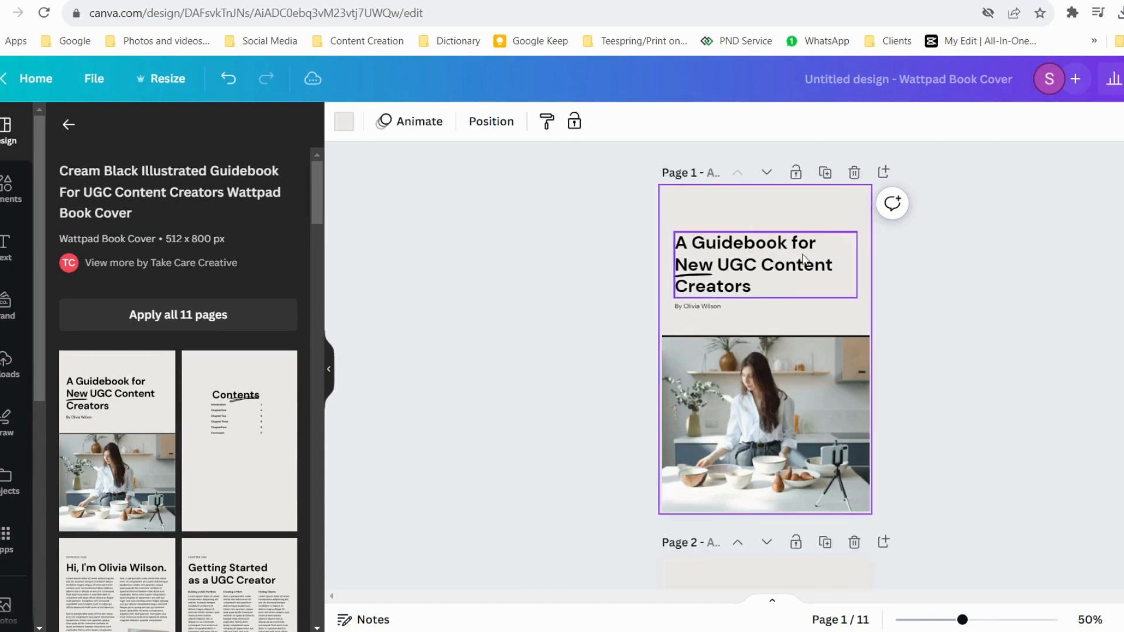
# Step: Delete the kitchen photo from the cover on page 1
pyautogui.scroll(-6, 739, 384)
pyautogui.scroll(6, 745, 404)
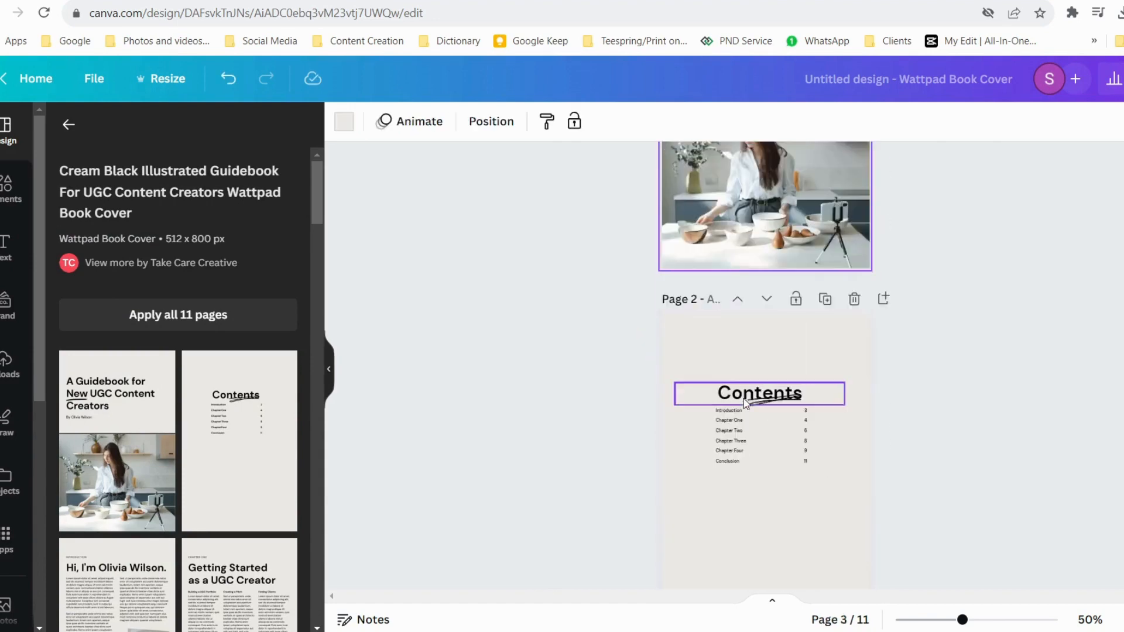
pyautogui.click(751, 352)
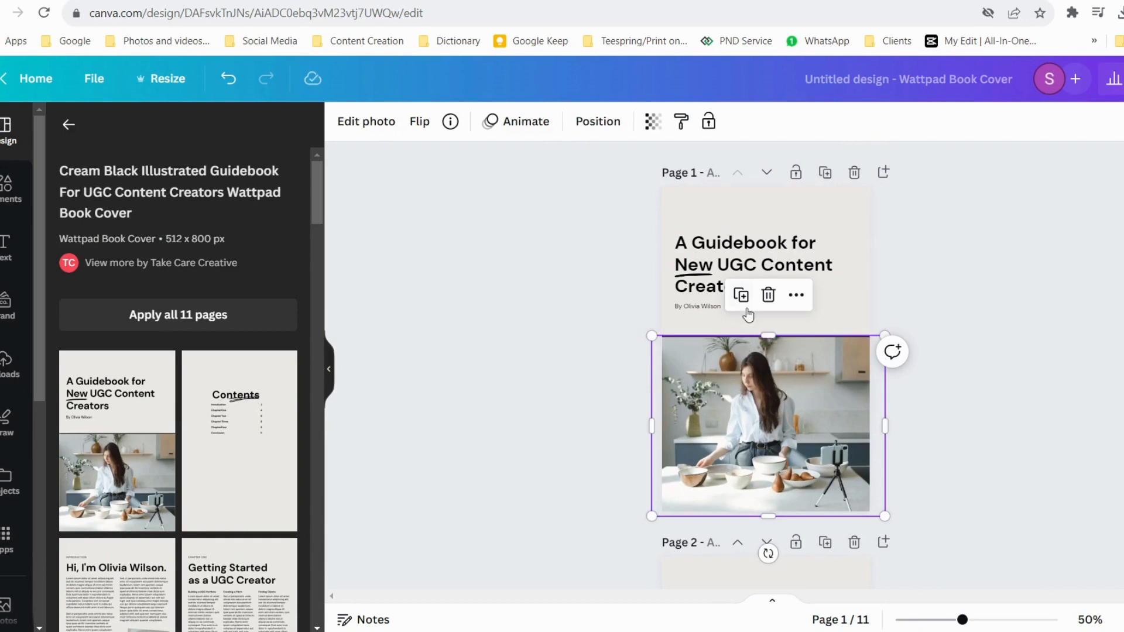
pyautogui.click(768, 295)
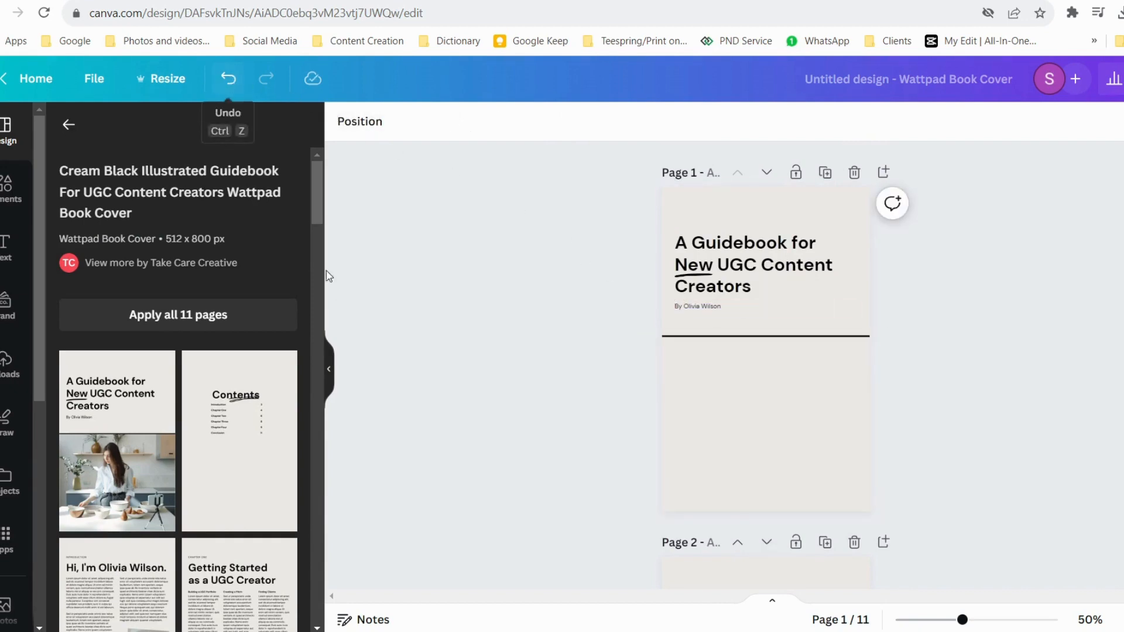
# Step: Search the elements library for "laptop" and limit the results to photos
pyautogui.click(7, 187)
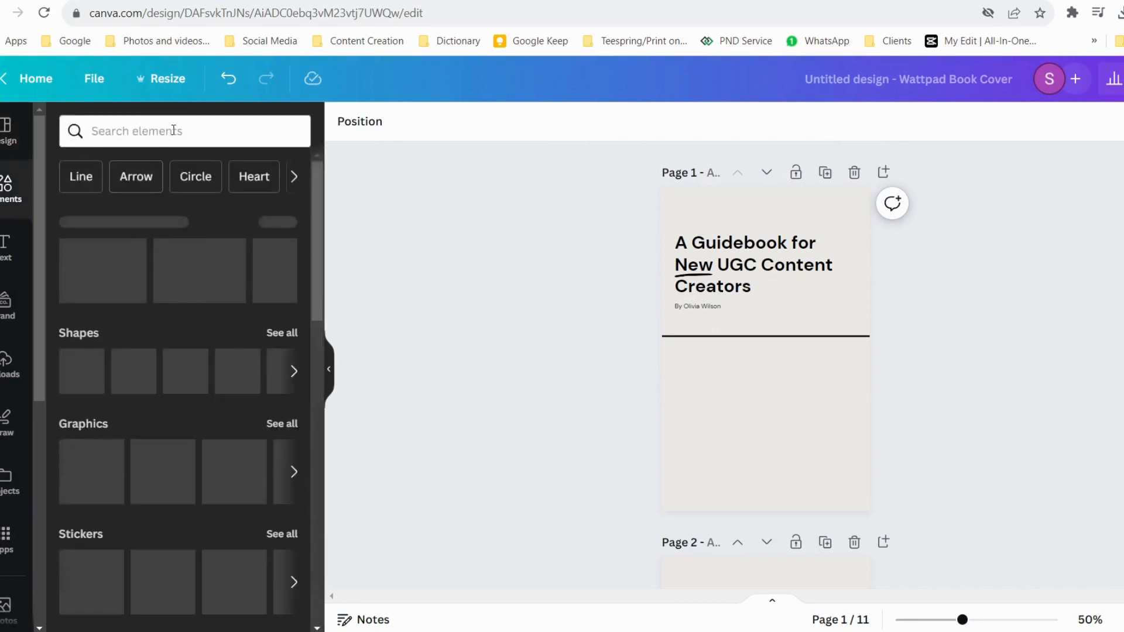
pyautogui.click(173, 130)
pyautogui.write('lap')
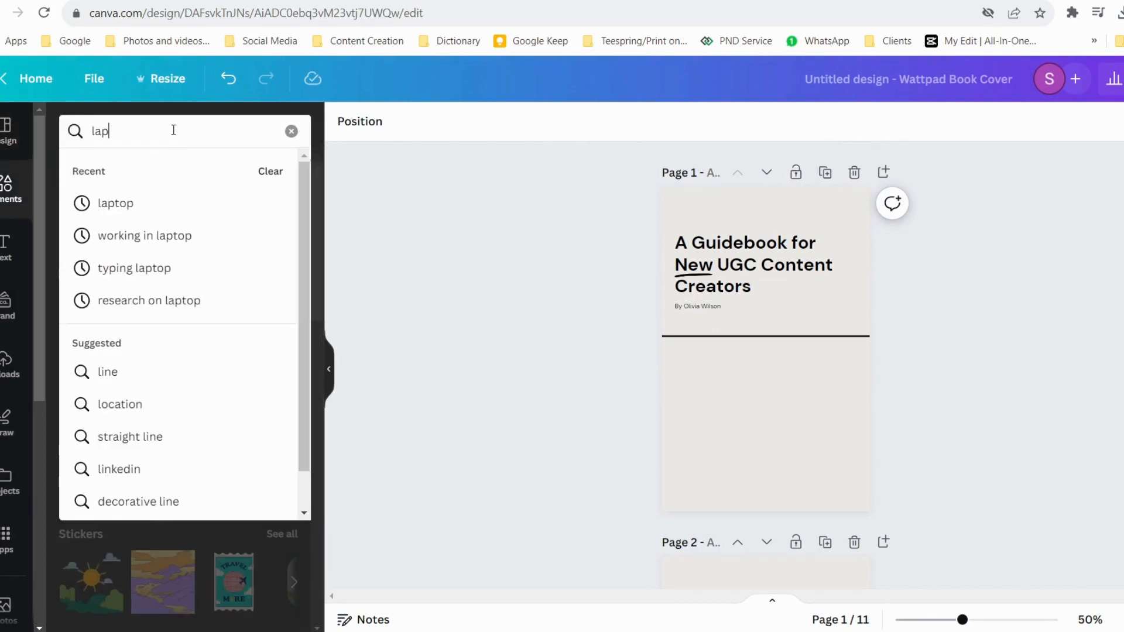
pyautogui.write('top')
pyautogui.press('Return')
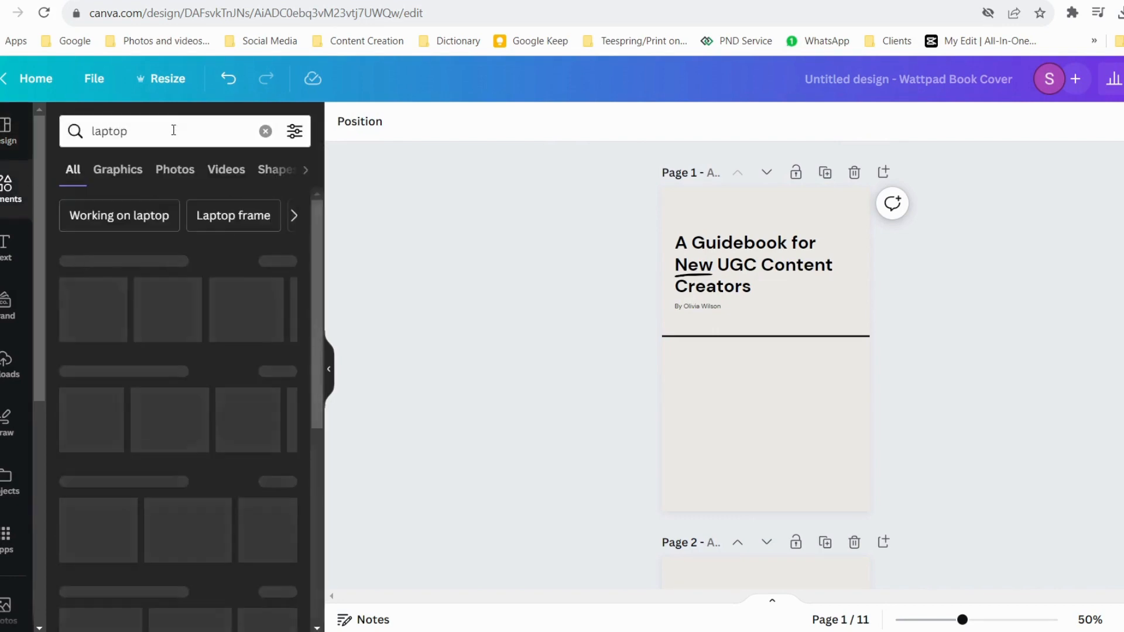
pyautogui.click(183, 168)
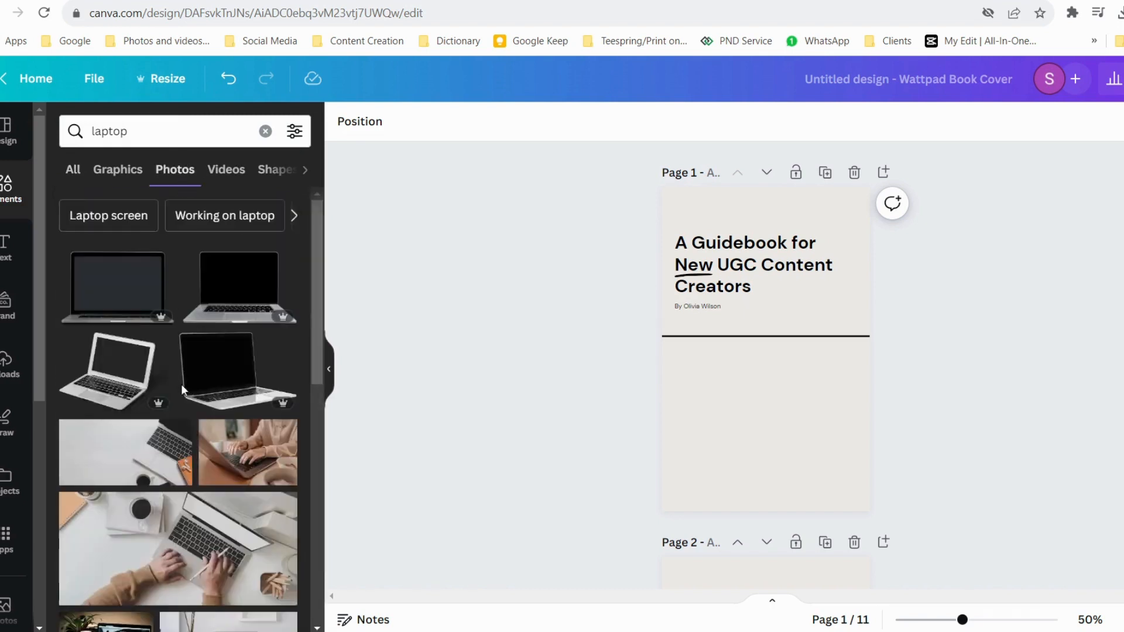
# Step: Add the photo of a laptop on a white desk to the cover, place it below the divider line and enlarge it slightly
pyautogui.scroll(-5, 187, 468)
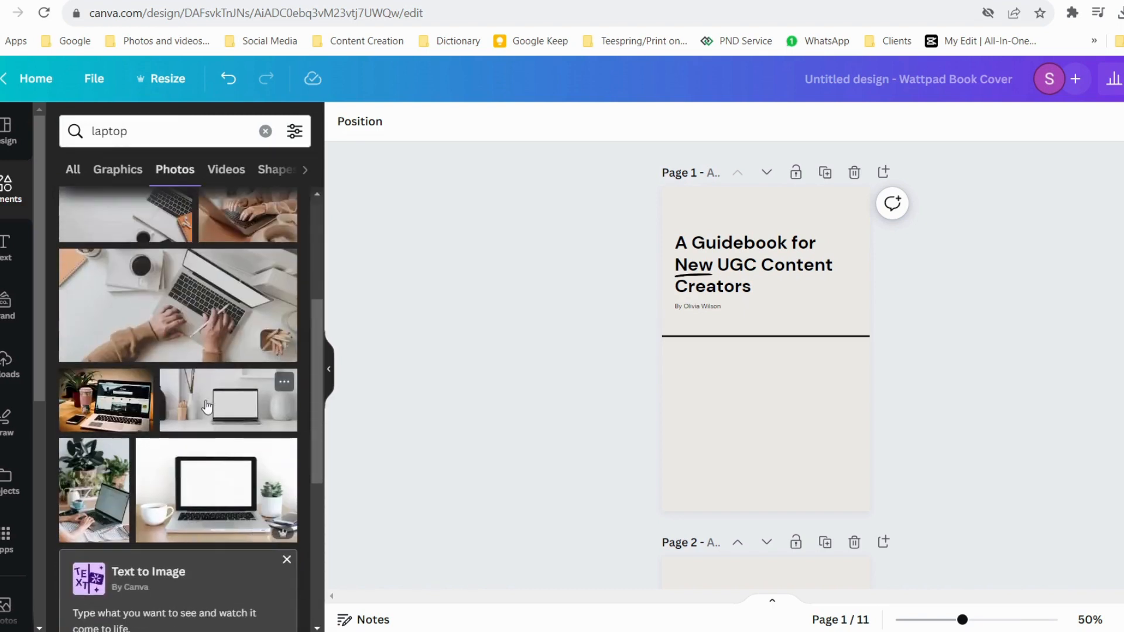
pyautogui.click(193, 426)
pyautogui.moveTo(770, 357); pyautogui.dragTo(771, 421)
pyautogui.moveTo(690, 457); pyautogui.dragTo(674, 462)
# Step: Set the cover page's background to the yellow-to-pink gradient, after trying solid light gray
pyautogui.click(847, 222)
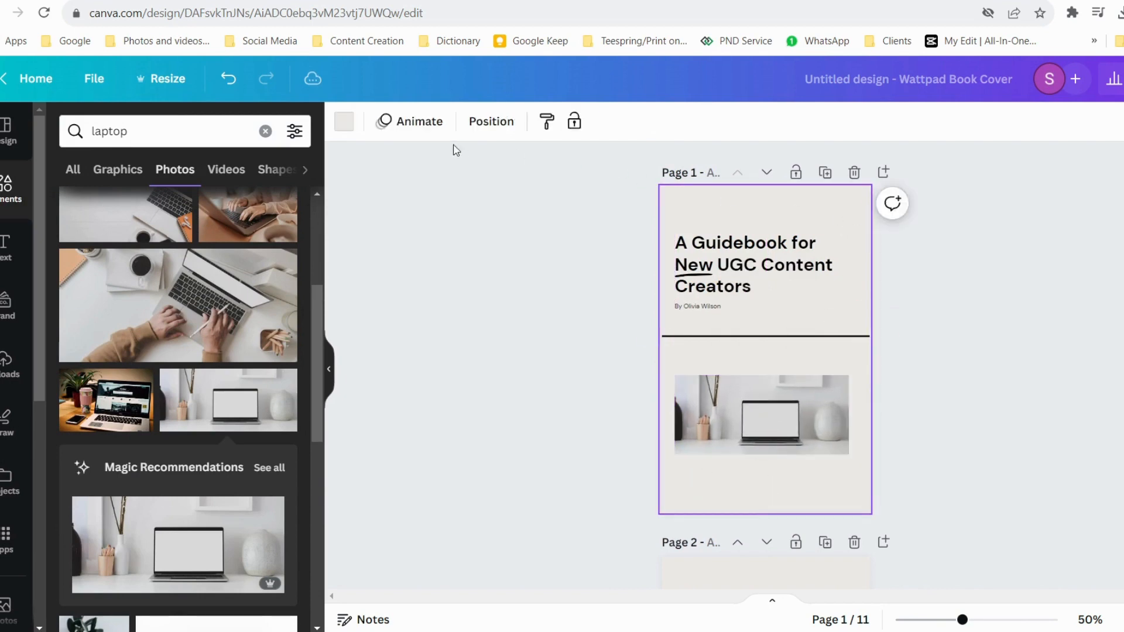
pyautogui.click(344, 121)
pyautogui.scroll(-4, 228, 497)
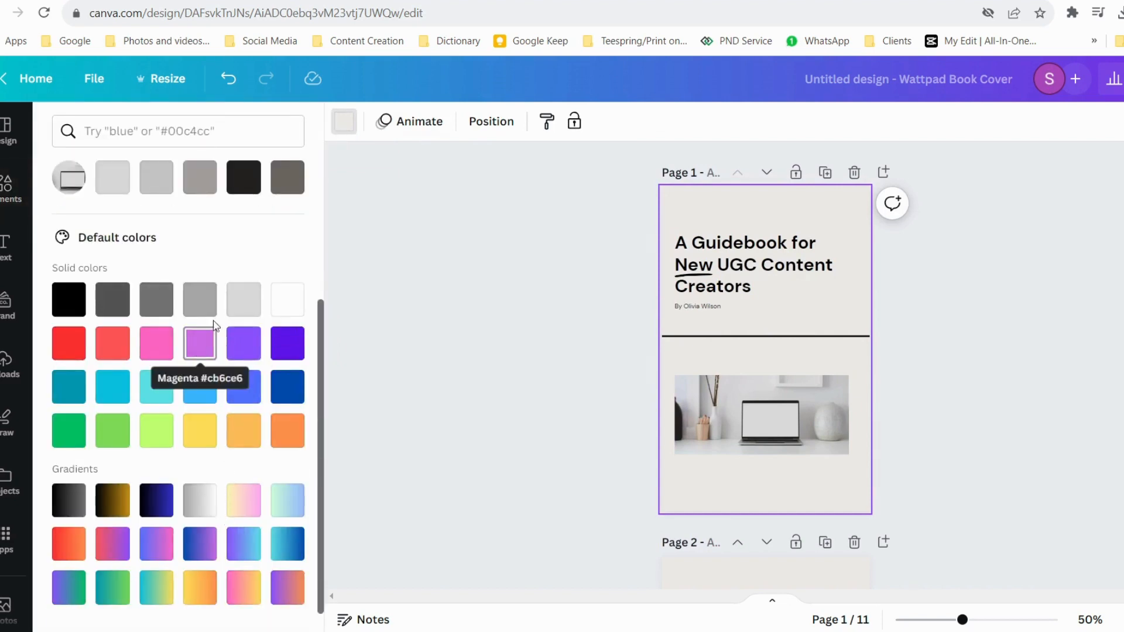
pyautogui.click(240, 310)
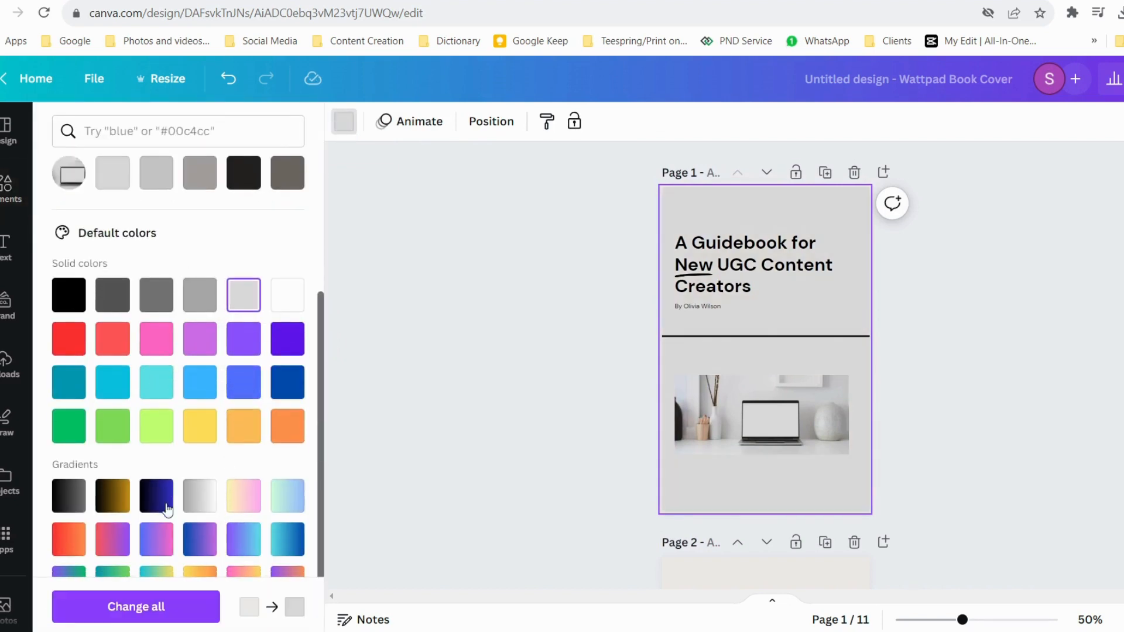
pyautogui.scroll(-2, 195, 430)
pyautogui.click(235, 416)
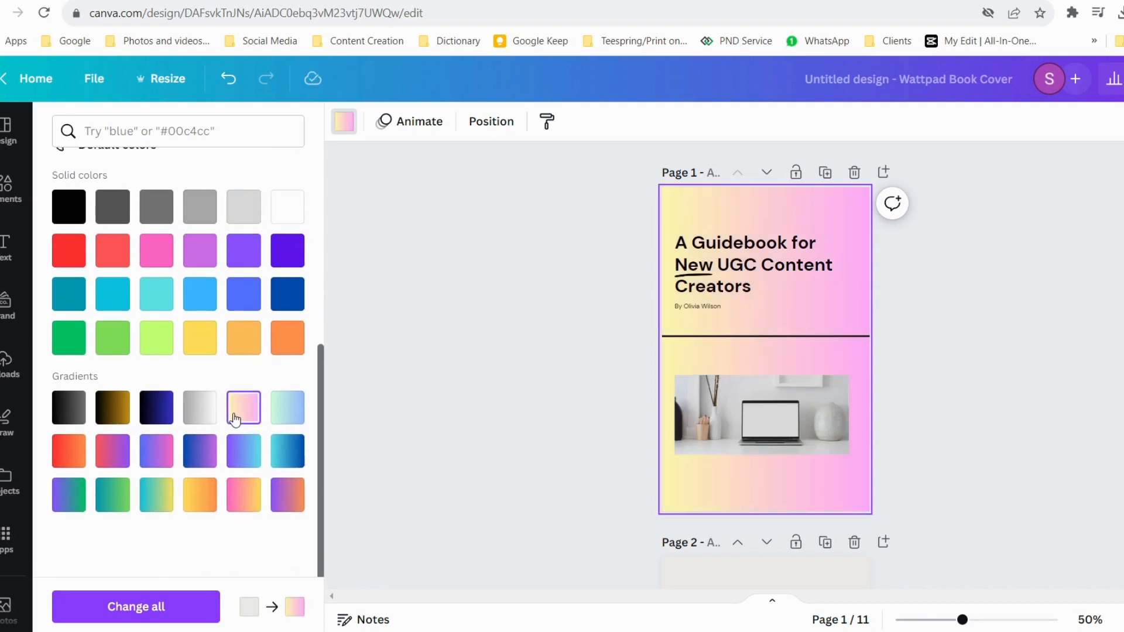
pyautogui.click(588, 424)
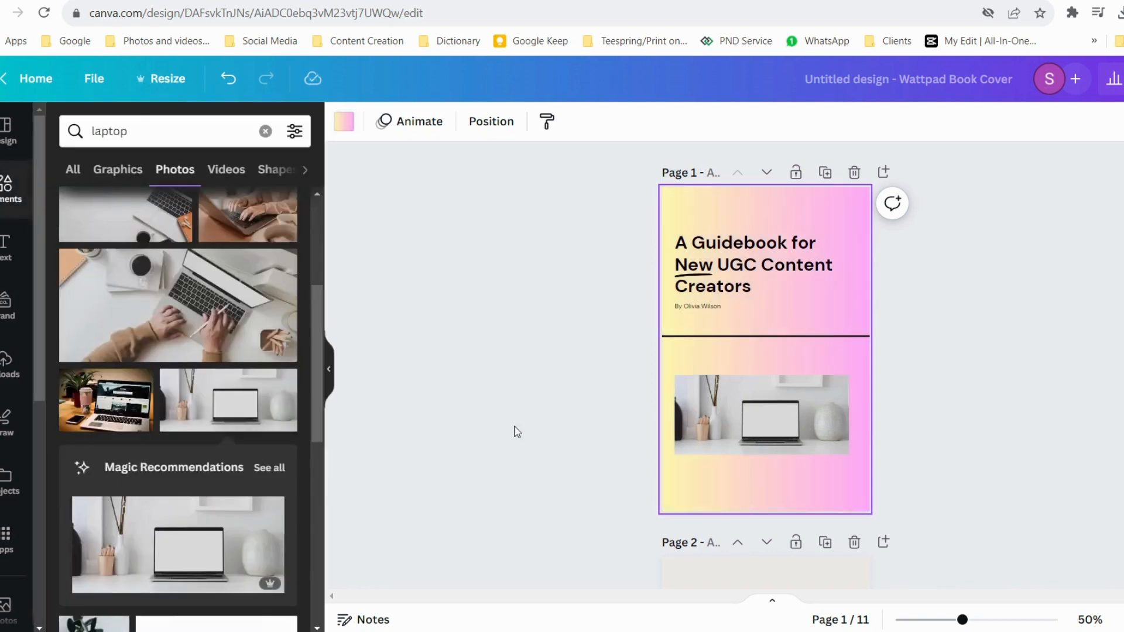
# Step: Replace the whole cover title with "How to Engaging content"
pyautogui.click(747, 268)
pyautogui.tripleClick(748, 267)
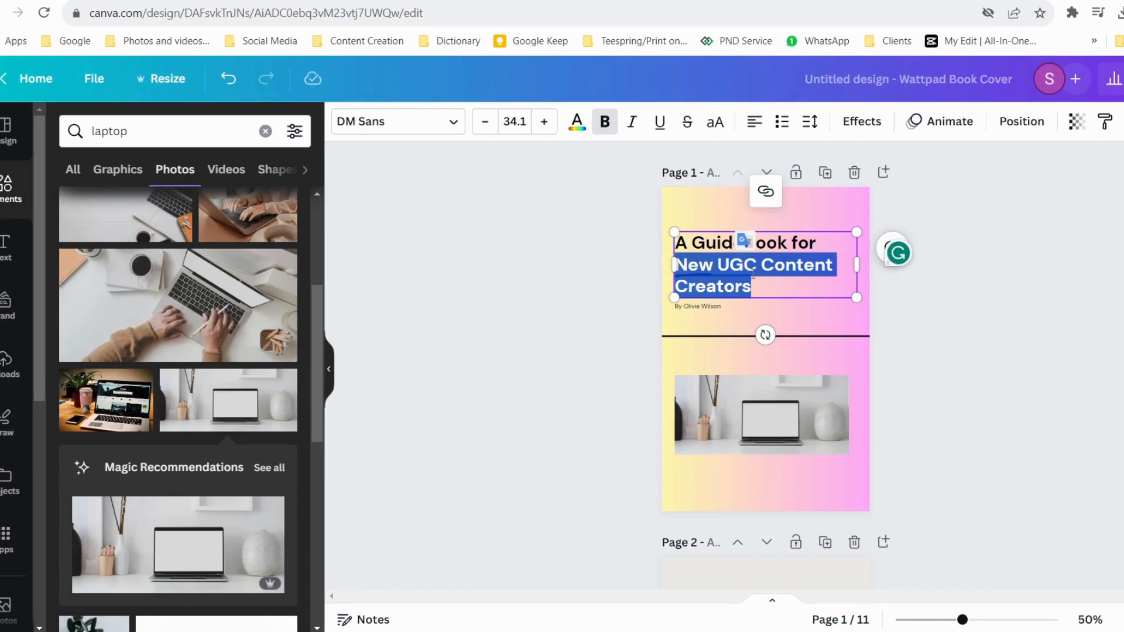
pyautogui.keyDown('shift'); pyautogui.click(679, 242); pyautogui.keyUp('shift')
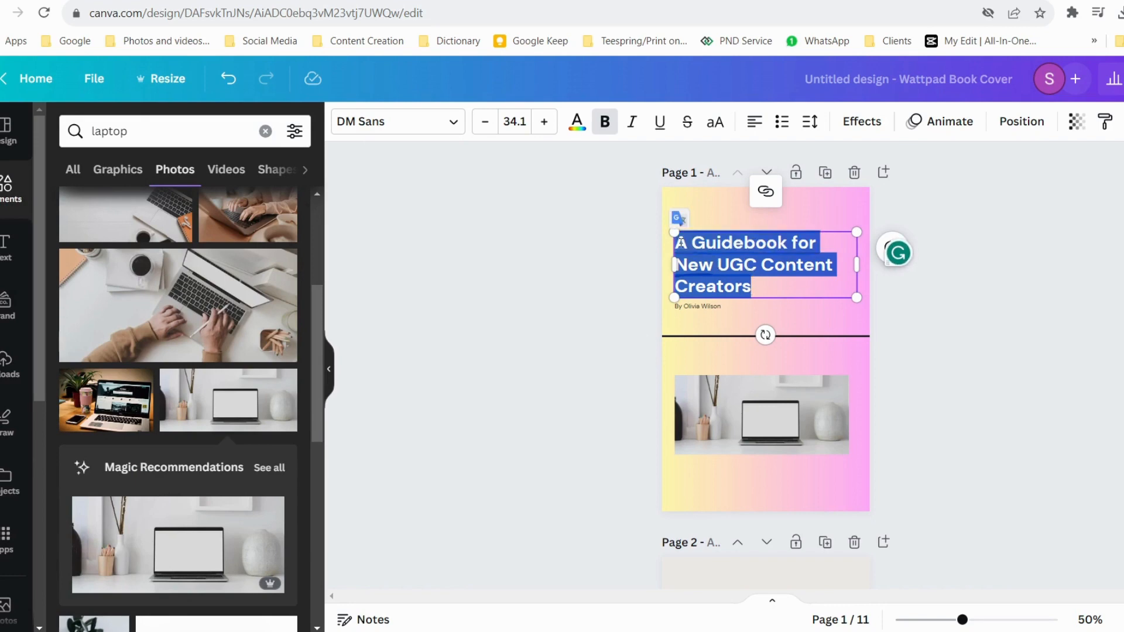
pyautogui.press('BackSpace')
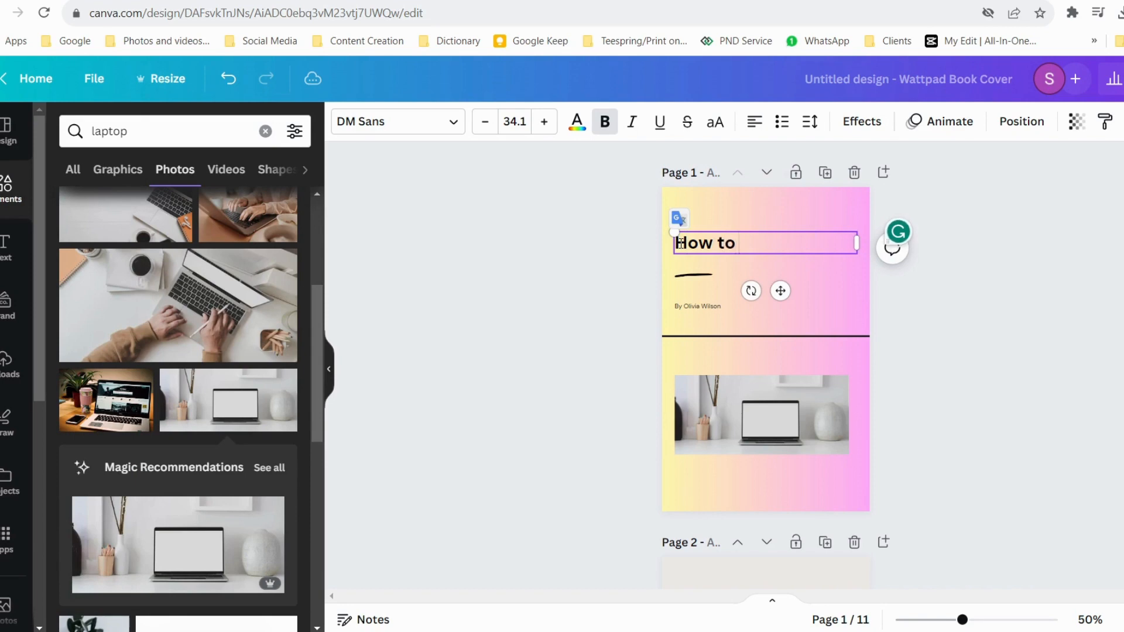
pyautogui.write('How to Engagin')
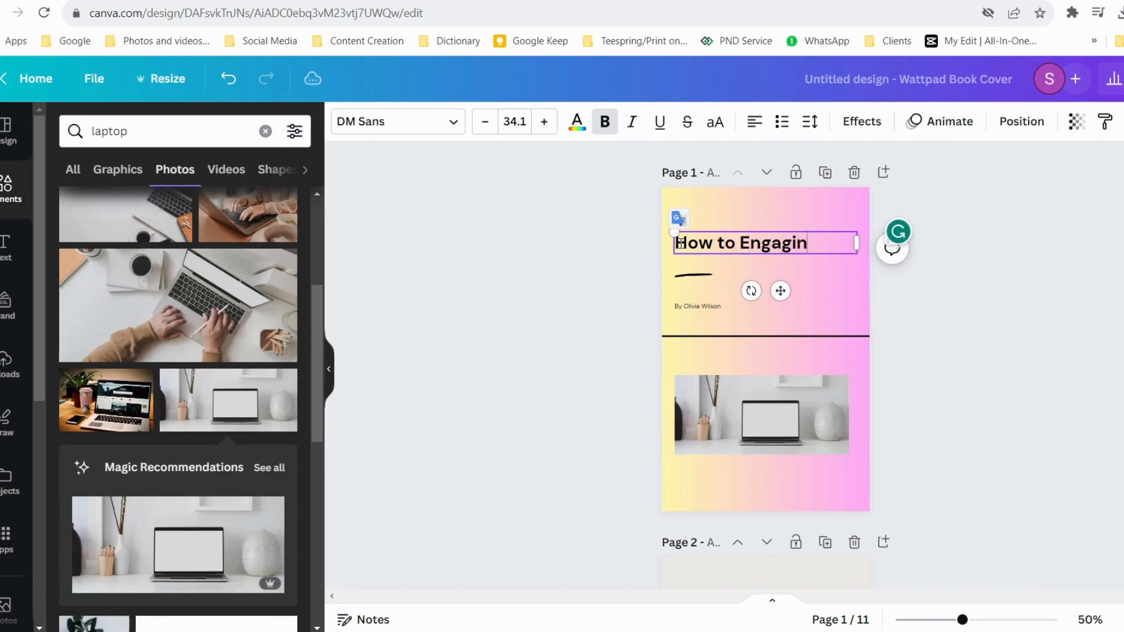
pyautogui.write('g content')
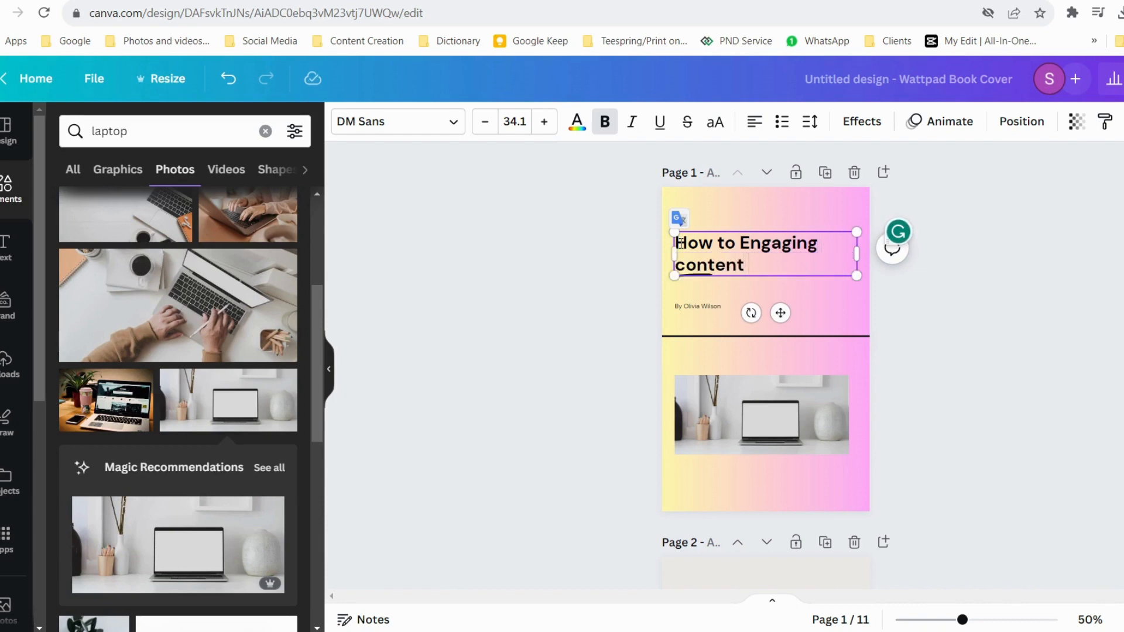
# Step: Remove the author line beneath the cover title
pyautogui.click(693, 306)
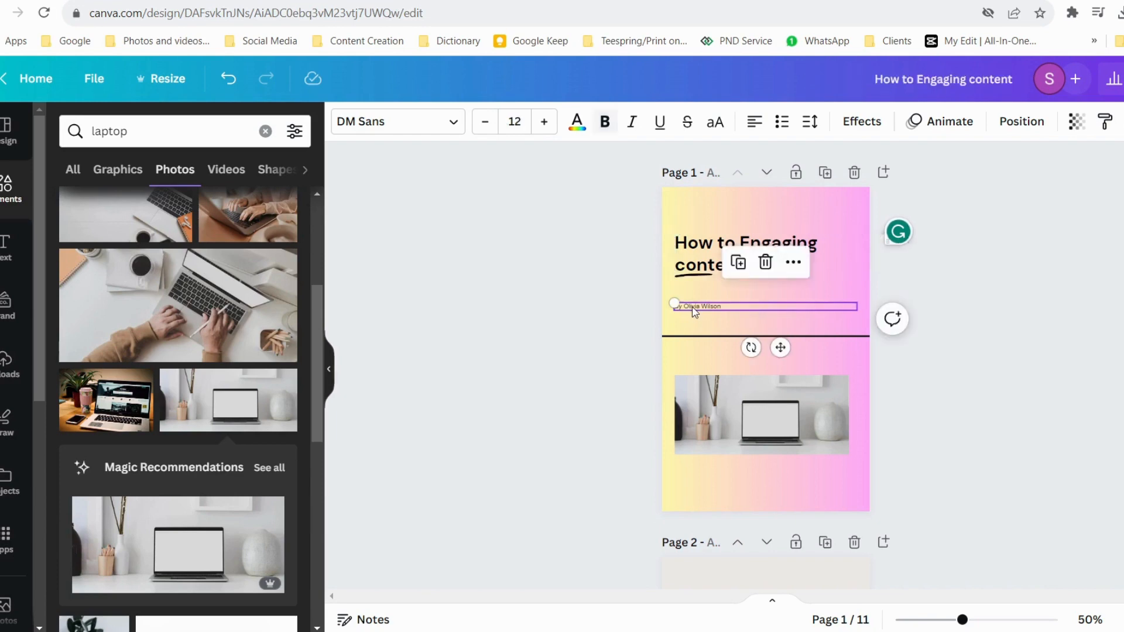
pyautogui.click(693, 307)
pyautogui.press('BackSpace')
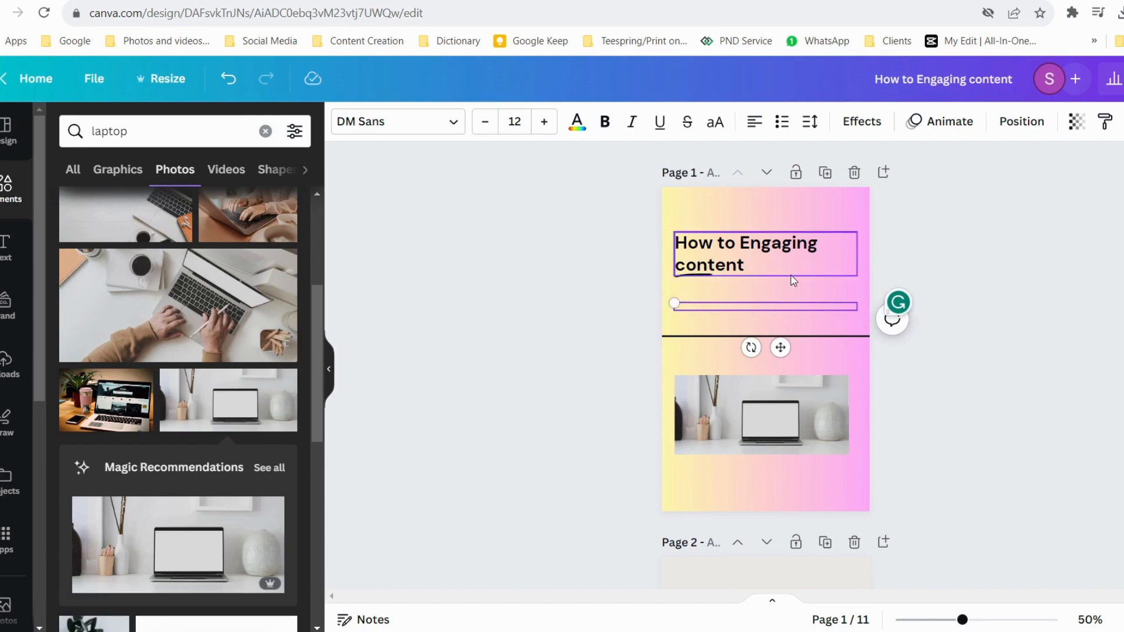
pyautogui.click(559, 343)
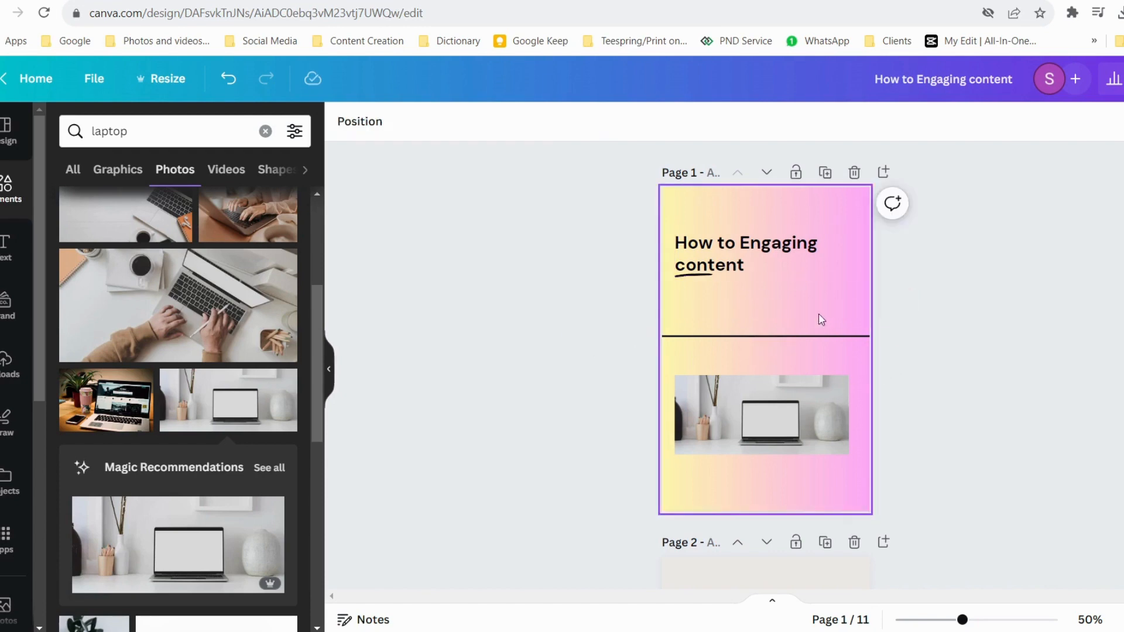
# Step: Move the cover title slightly down and enlarge it to font size 35.3
pyautogui.click(739, 265)
pyautogui.moveTo(738, 265); pyautogui.dragTo(739, 273)
pyautogui.moveTo(862, 242)
pyautogui.mouseDown()
pyautogui.moveTo(881, 233)
pyautogui.moveTo(848, 243)
pyautogui.moveTo(867, 233)
pyautogui.mouseUp()
# Step: Change the cover title's font to Horizon, after trying More Sugar and Wedges
pyautogui.click(440, 126)
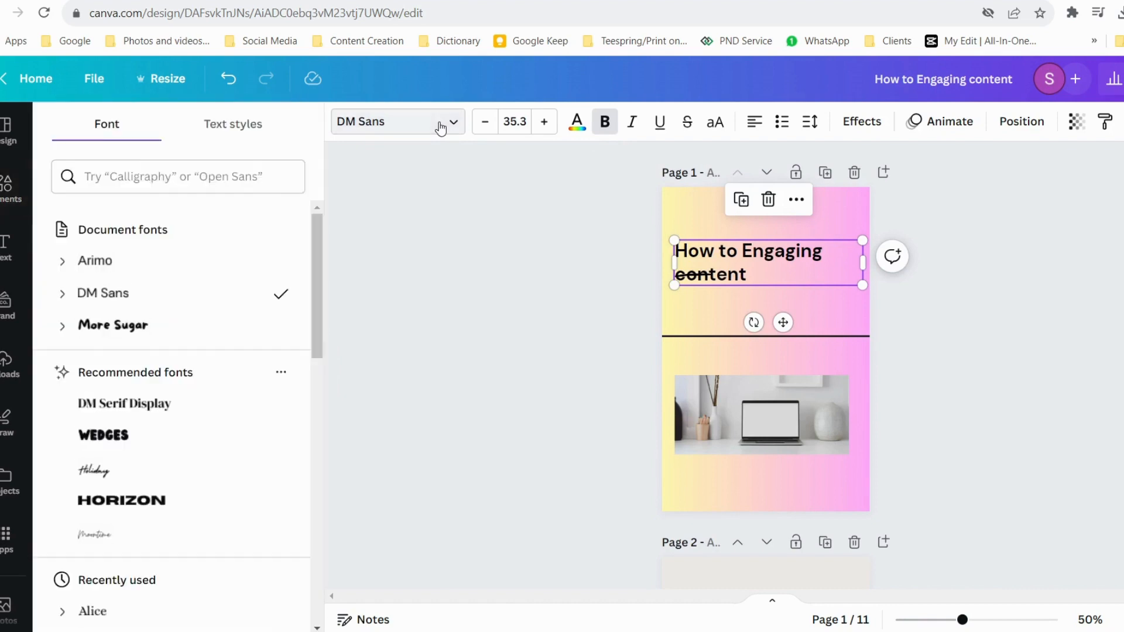
pyautogui.click(144, 326)
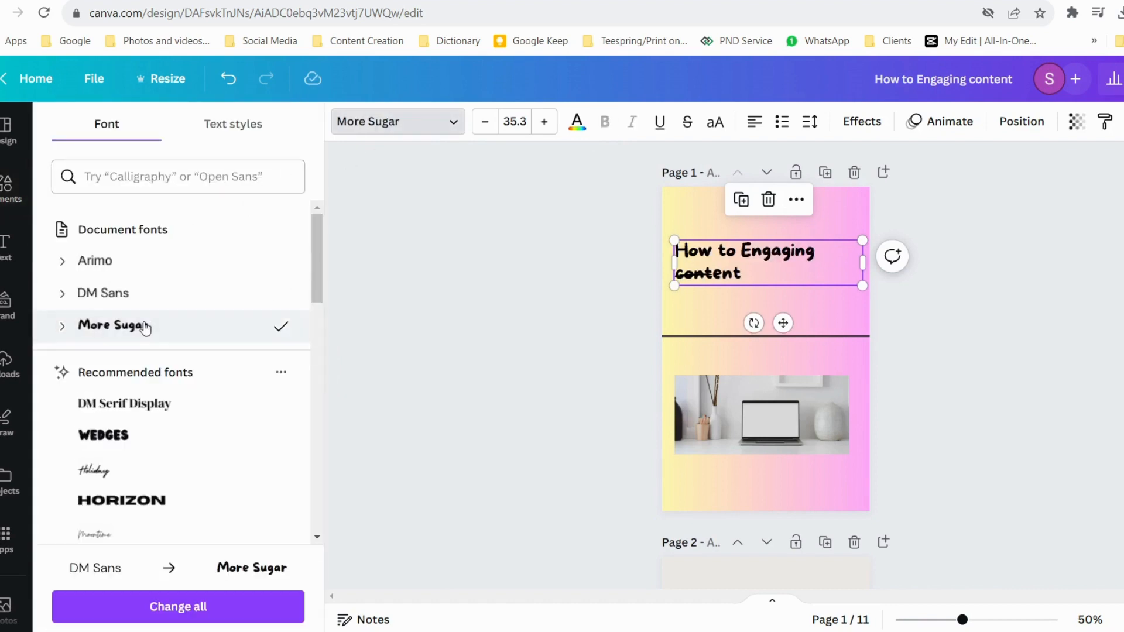
pyautogui.click(111, 436)
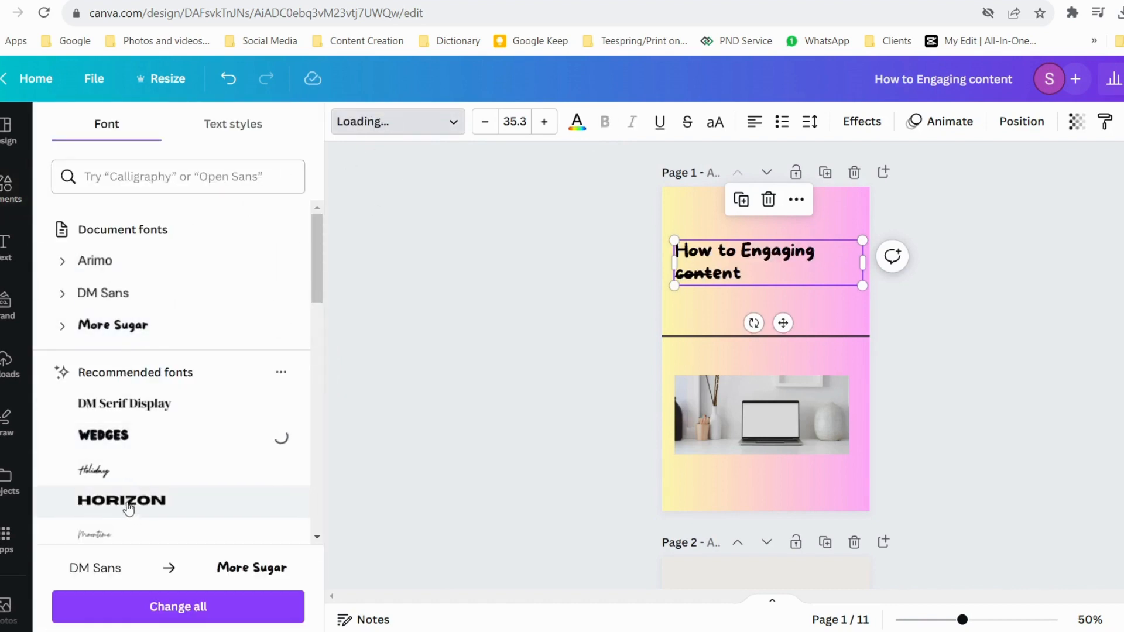
pyautogui.click(127, 505)
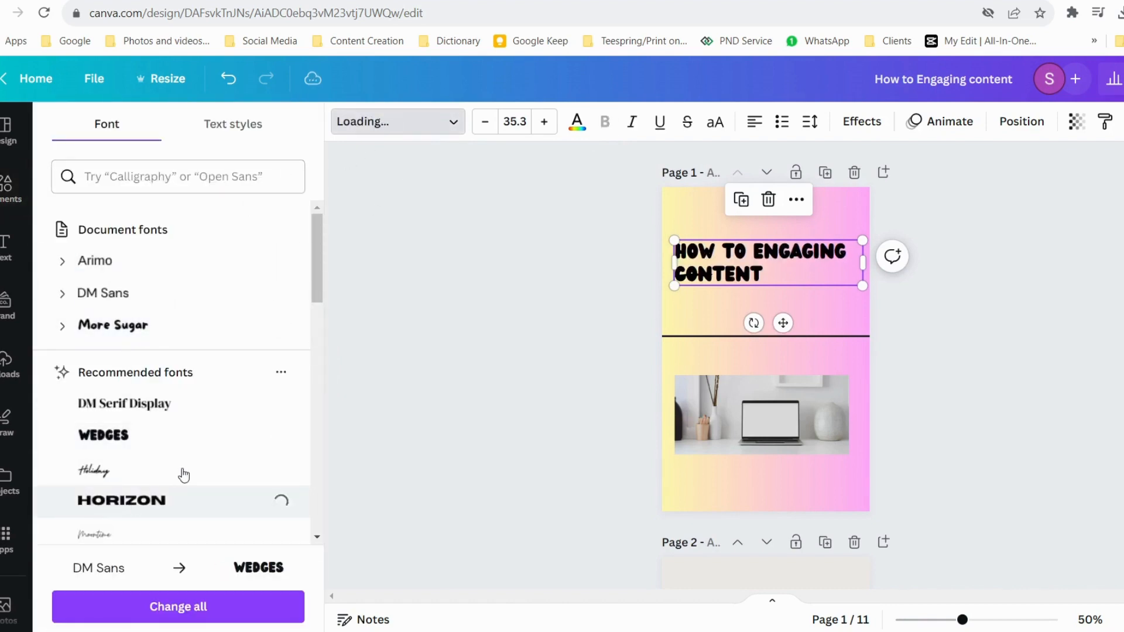
# Step: Recolor the cover title with the light red default solid color and deselect it
pyautogui.click(576, 121)
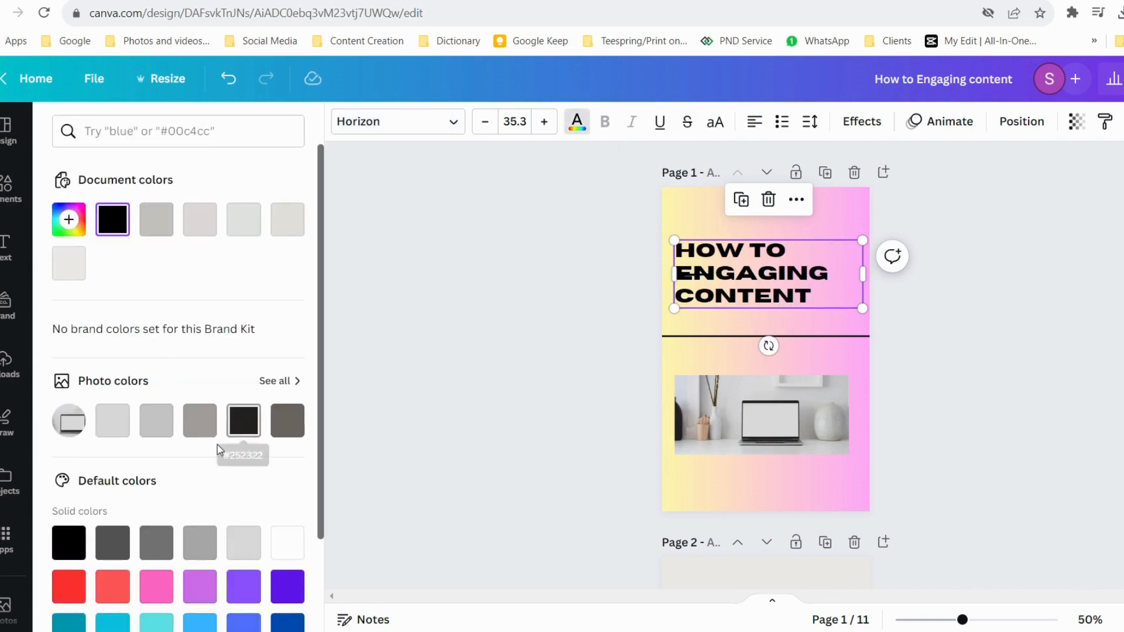
pyautogui.click(113, 585)
pyautogui.press('Escape')
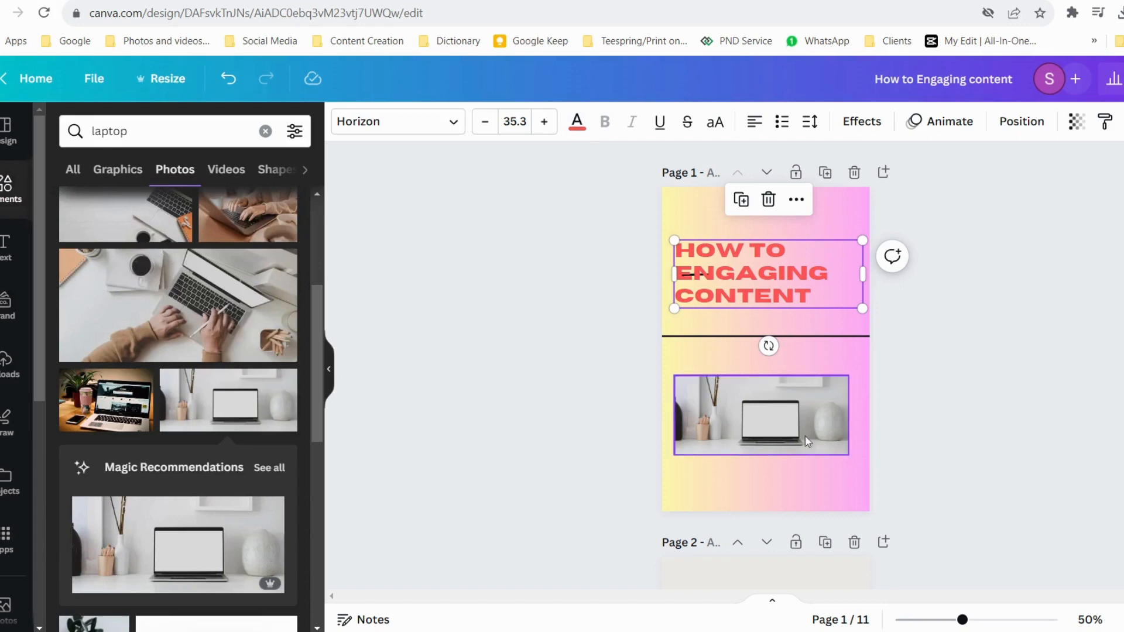
pyautogui.click(821, 310)
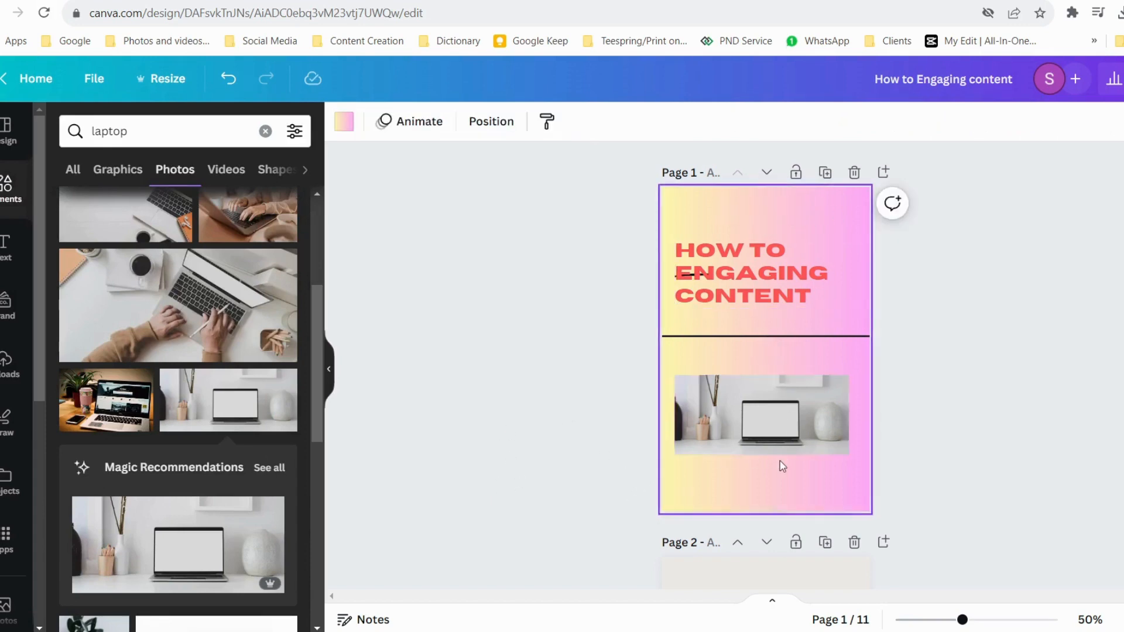
# Step: Replace the left introduction paragraph on page 3 with a short line about how to create content
pyautogui.scroll(-5, 779, 461)
pyautogui.click(773, 244)
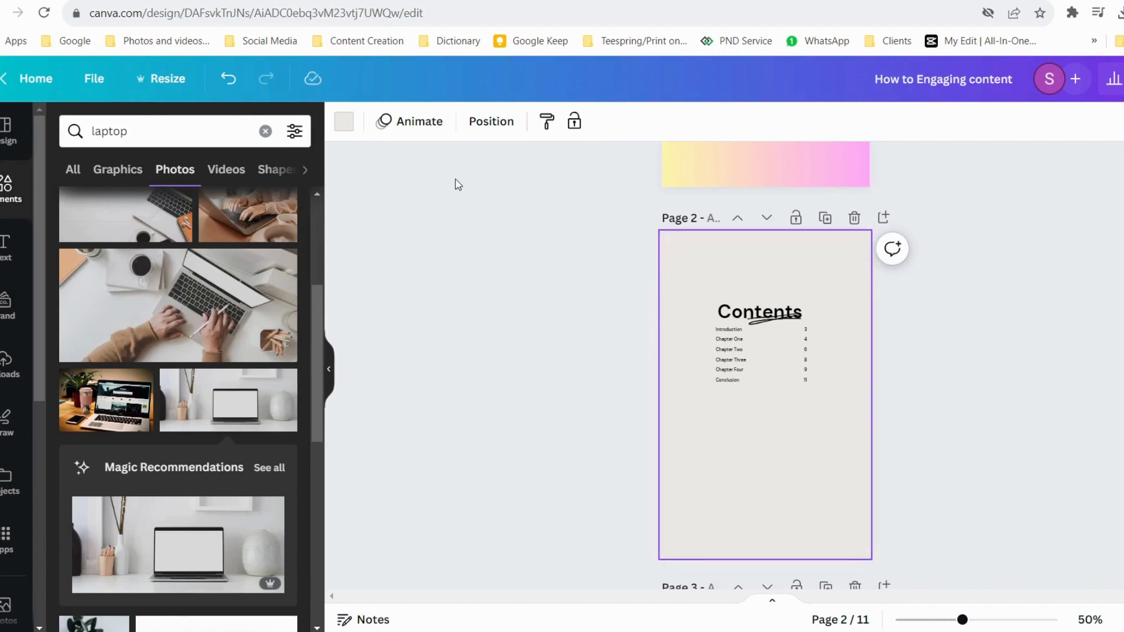
pyautogui.scroll(4, 672, 335)
pyautogui.scroll(-9, 720, 553)
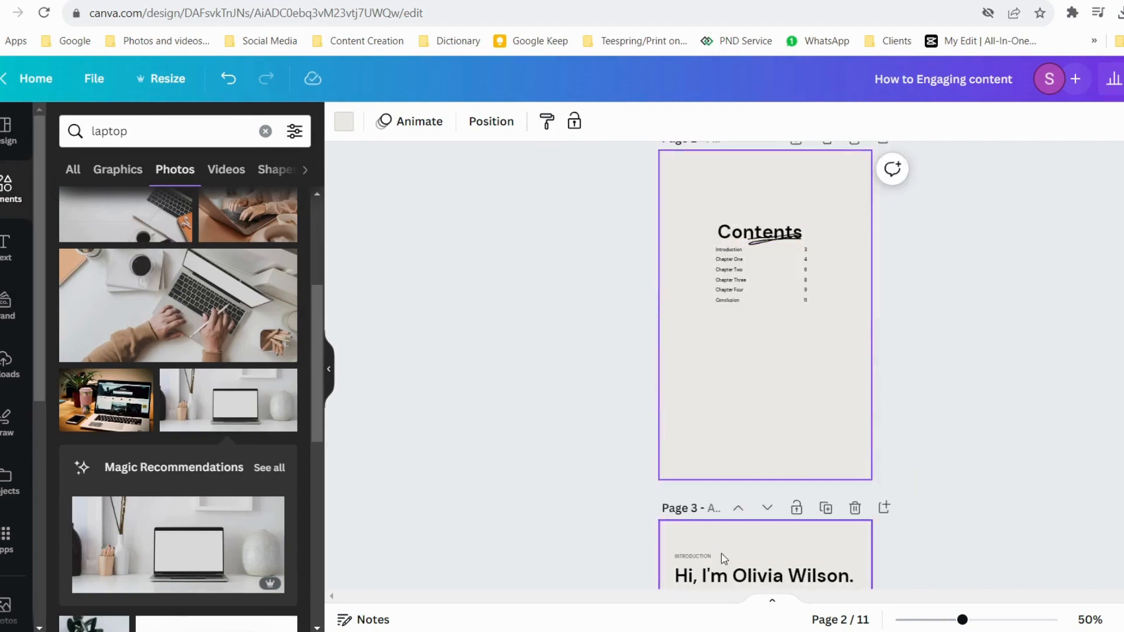
pyautogui.scroll(3, 722, 552)
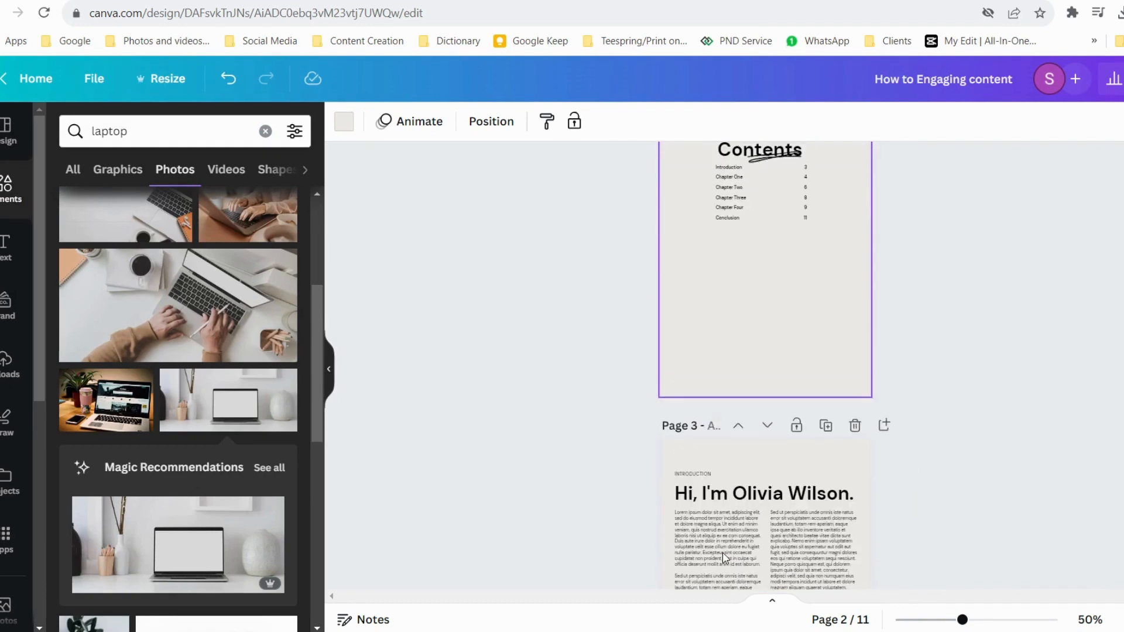
pyautogui.scroll(-3, 723, 553)
pyautogui.click(727, 384)
pyautogui.tripleClick(726, 384)
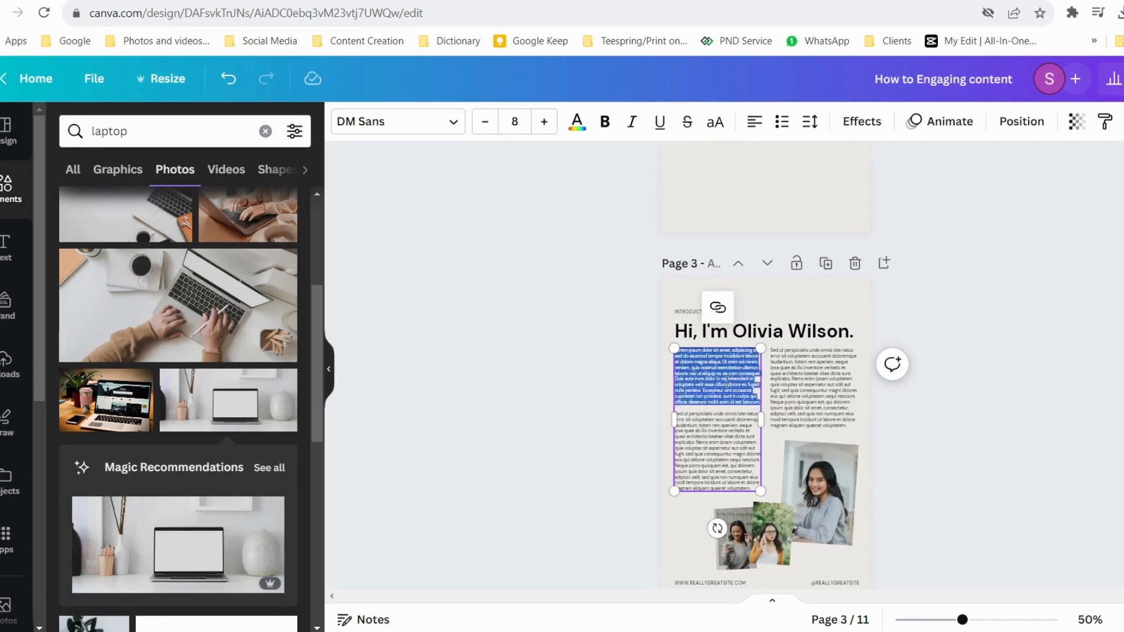
pyautogui.hotkey('ctrl', 'a')
pyautogui.press('BackSpace')
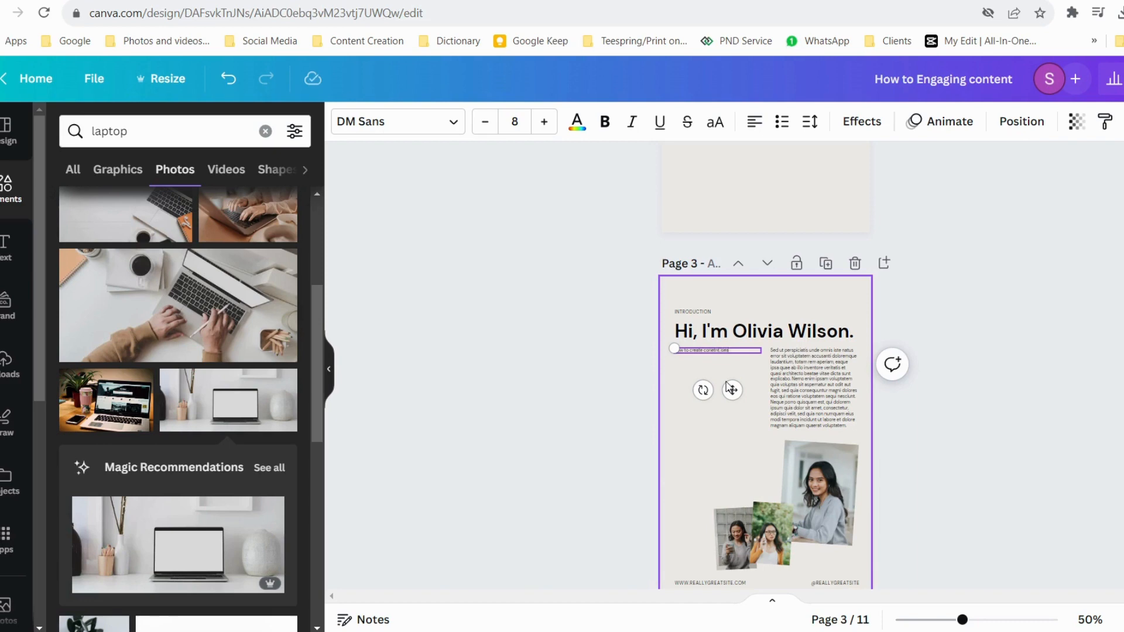
pyautogui.click(814, 387)
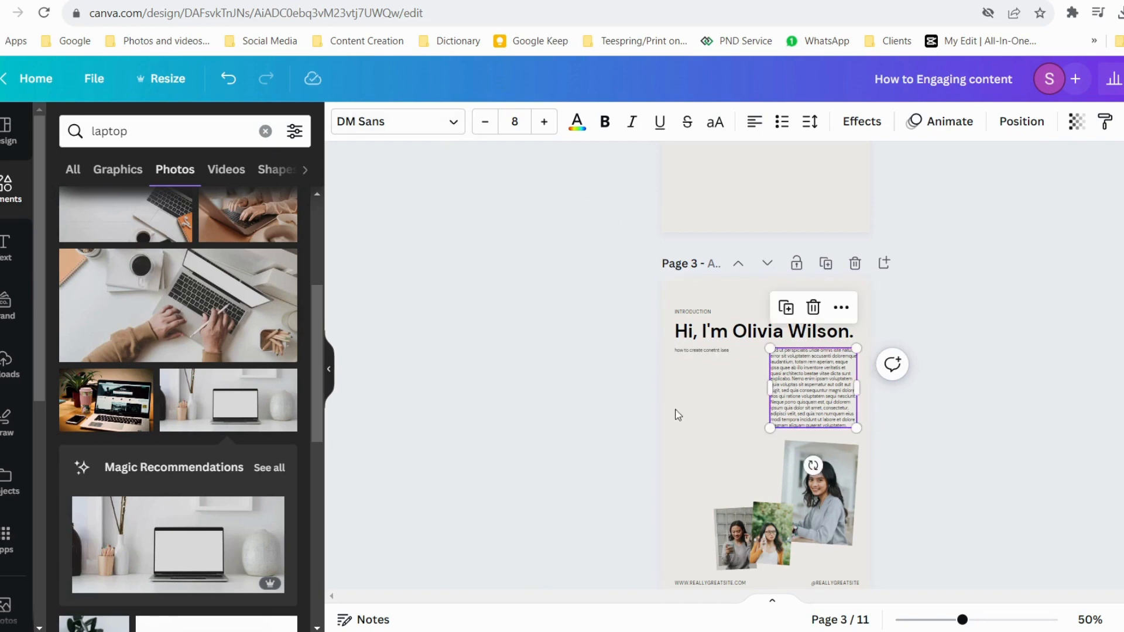
# Step: Shift the leftmost small photo on page 3 slightly up and left, and remove the picture from its frame
pyautogui.scroll(-3, 677, 415)
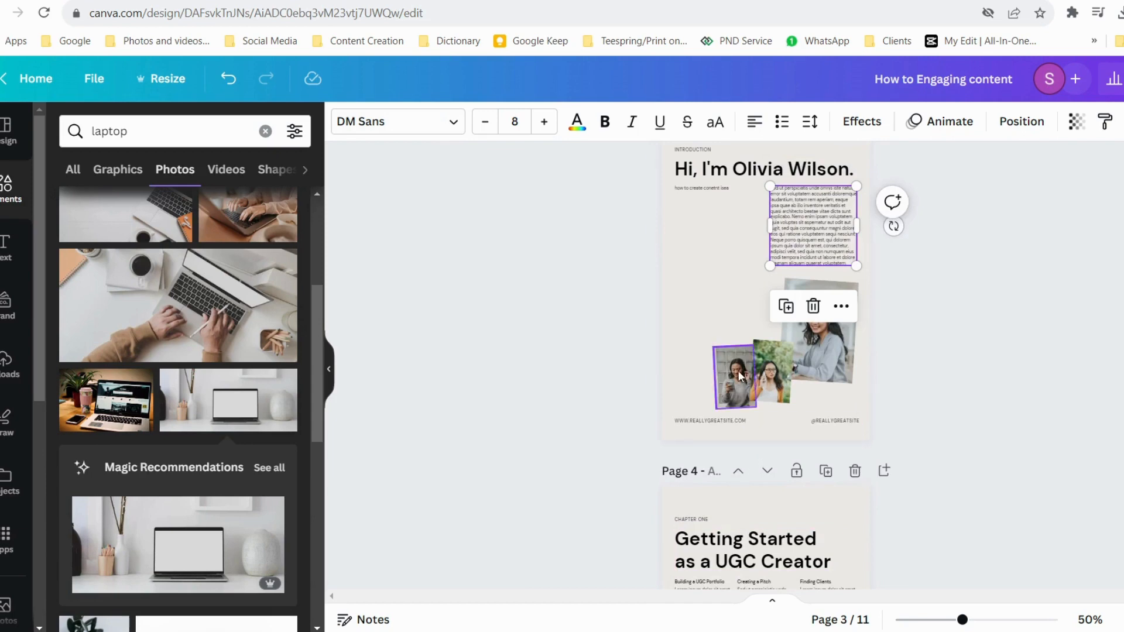
pyautogui.moveTo(740, 376); pyautogui.dragTo(723, 357)
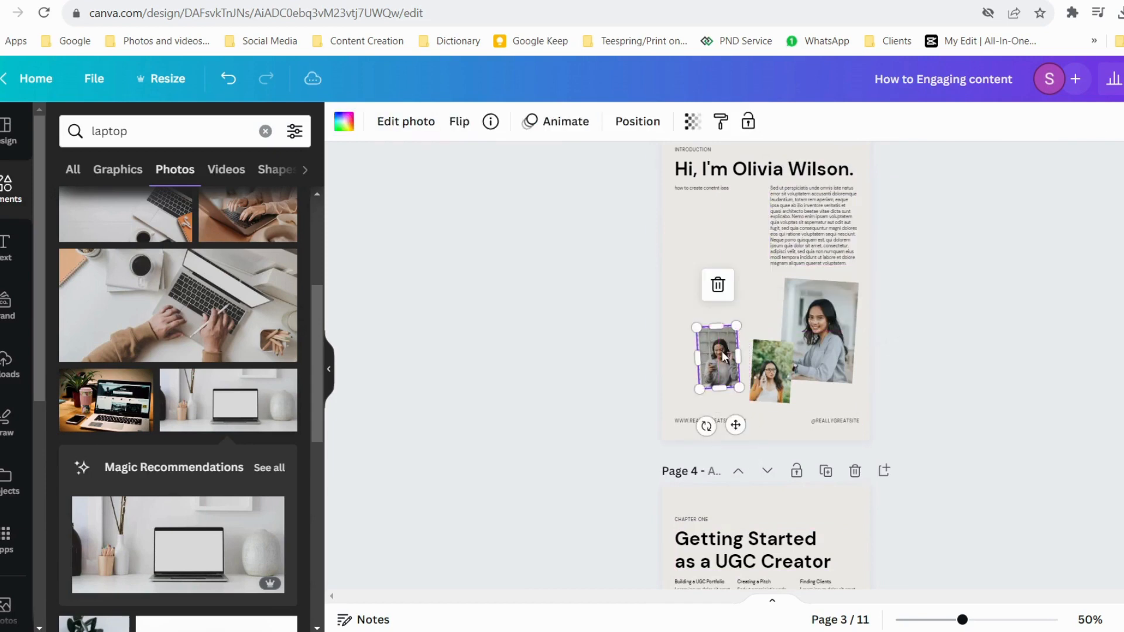
pyautogui.click(724, 299)
pyautogui.click(778, 380)
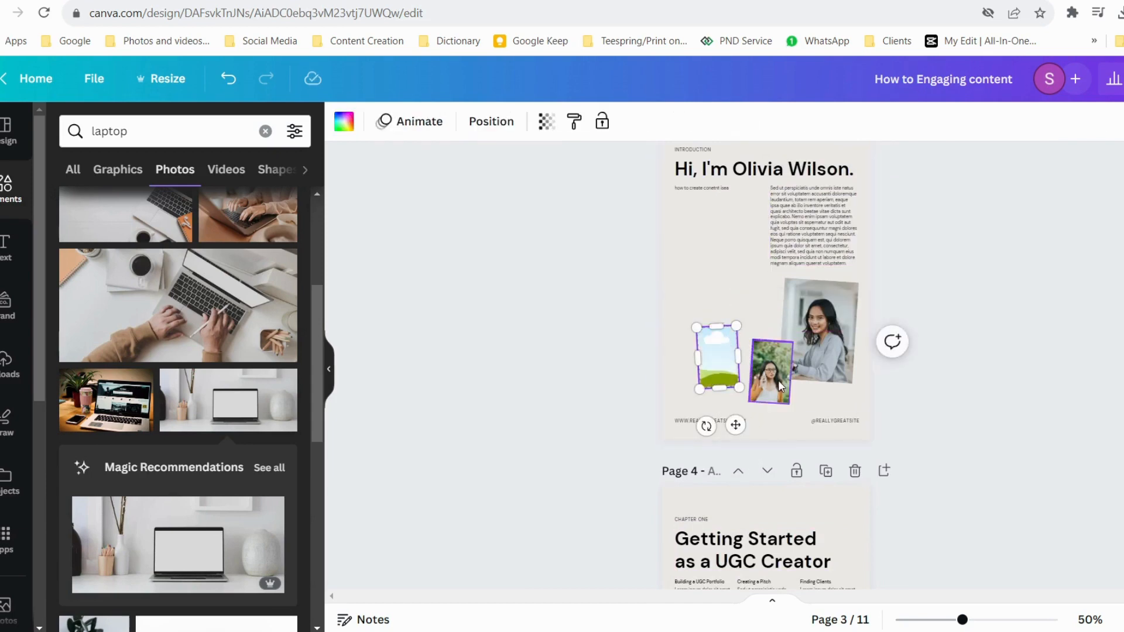
# Step: Remove the pictures from the large frame and the middle small frame on page 3, keeping the frames
pyautogui.click(806, 342)
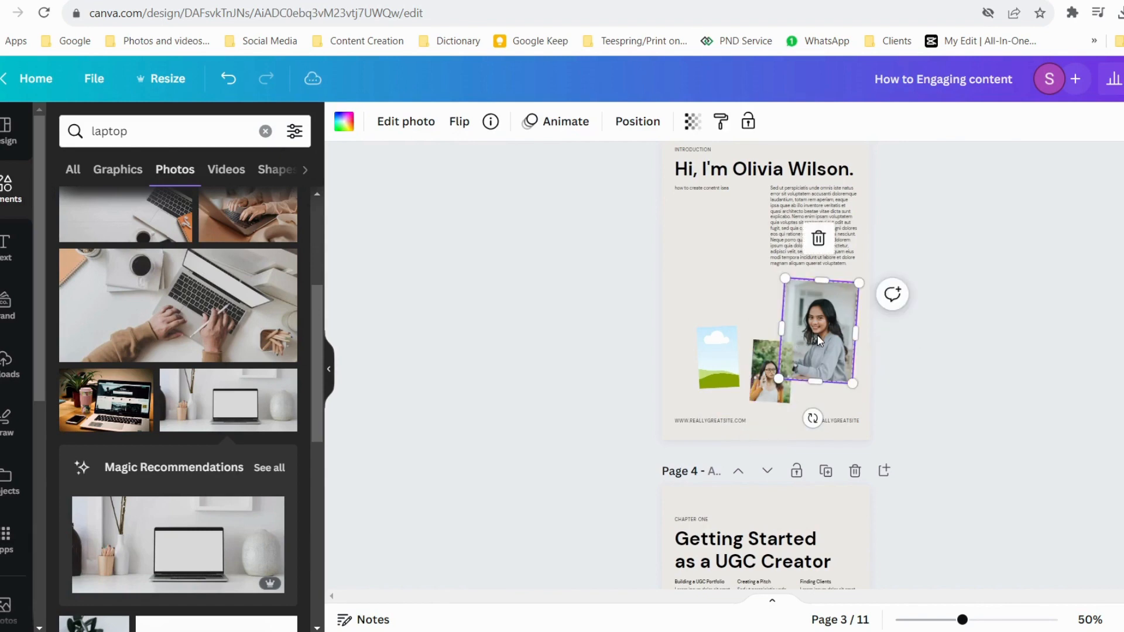
pyautogui.click(819, 238)
pyautogui.click(827, 289)
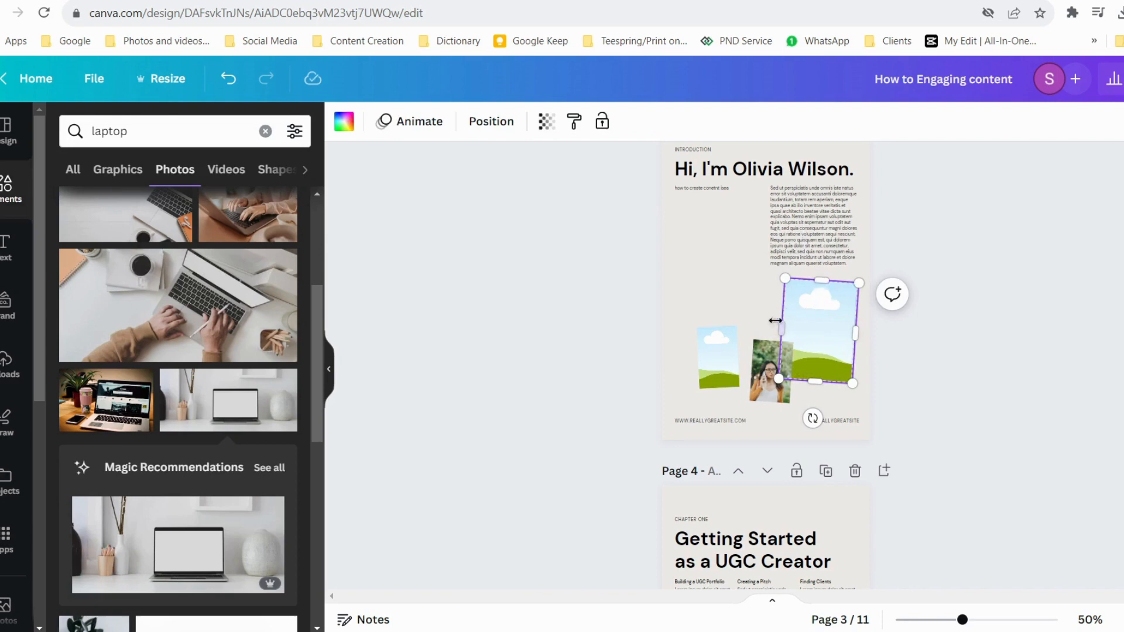
pyautogui.click(773, 372)
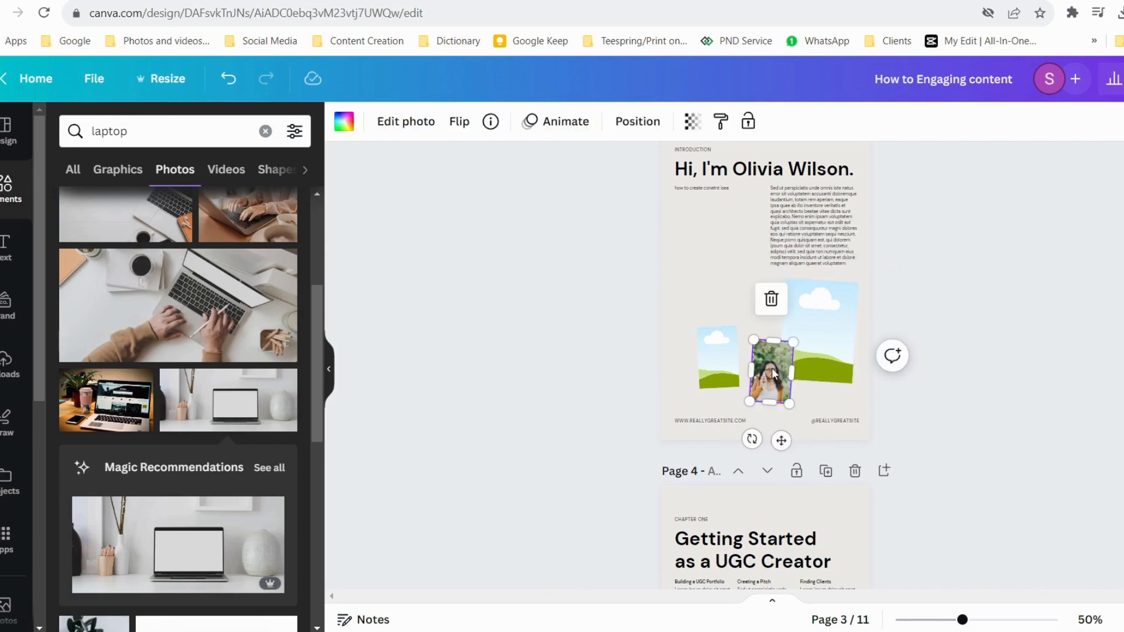
pyautogui.press('Delete')
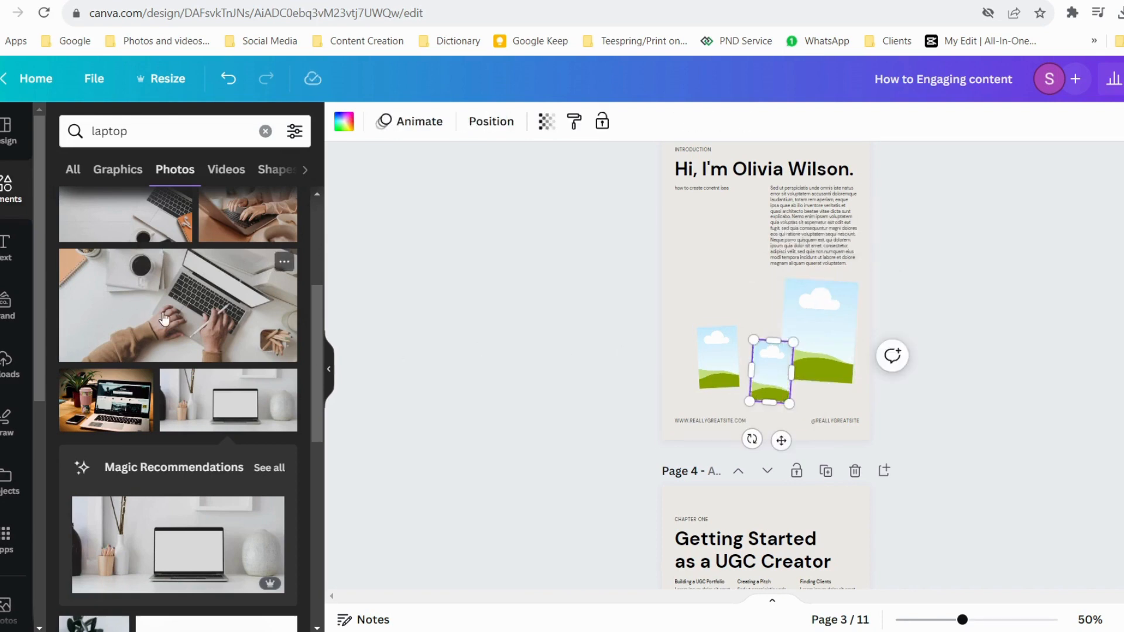
# Step: Fill the two small frames on page 3 with the overhead laptop photo and the close-up of hands typing
pyautogui.click(173, 329)
pyautogui.moveTo(728, 296); pyautogui.dragTo(718, 357)
pyautogui.scroll(2, 260, 296)
pyautogui.click(259, 299)
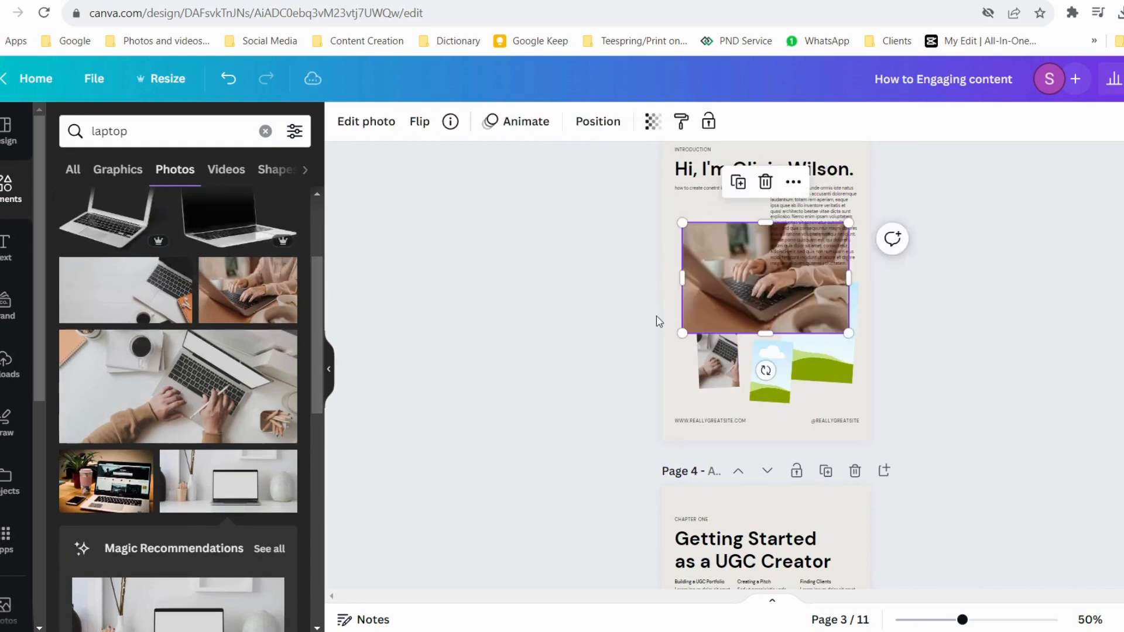
pyautogui.moveTo(762, 282); pyautogui.dragTo(784, 380)
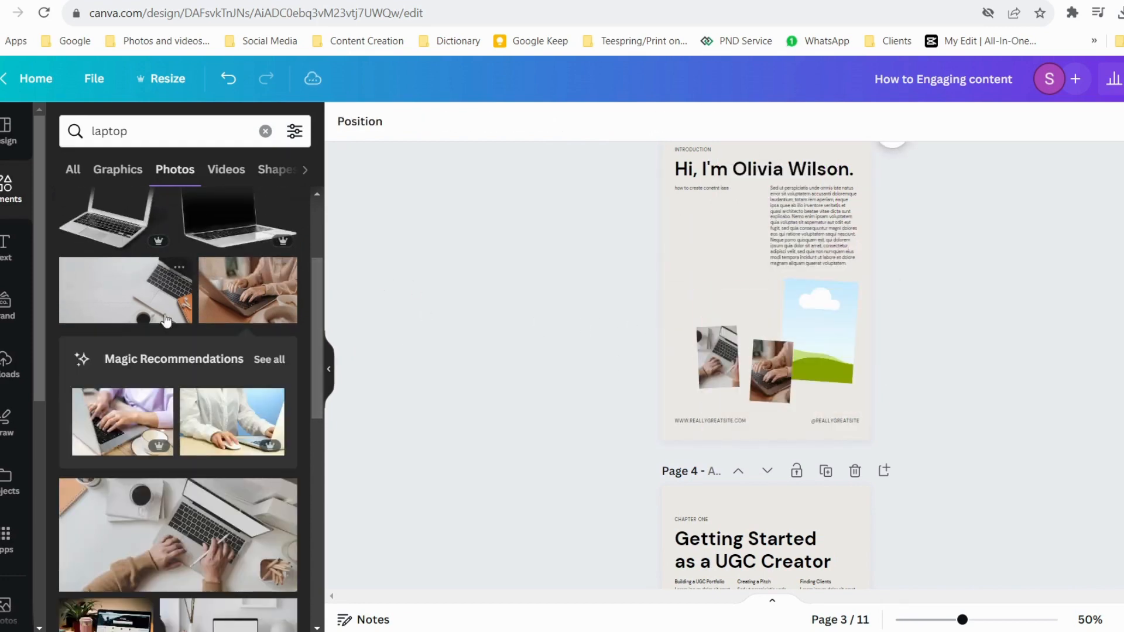
# Step: Fill the large frame on page 3 with the photo of a blank-screen laptop beside a cup and plant
pyautogui.scroll(-4, 224, 409)
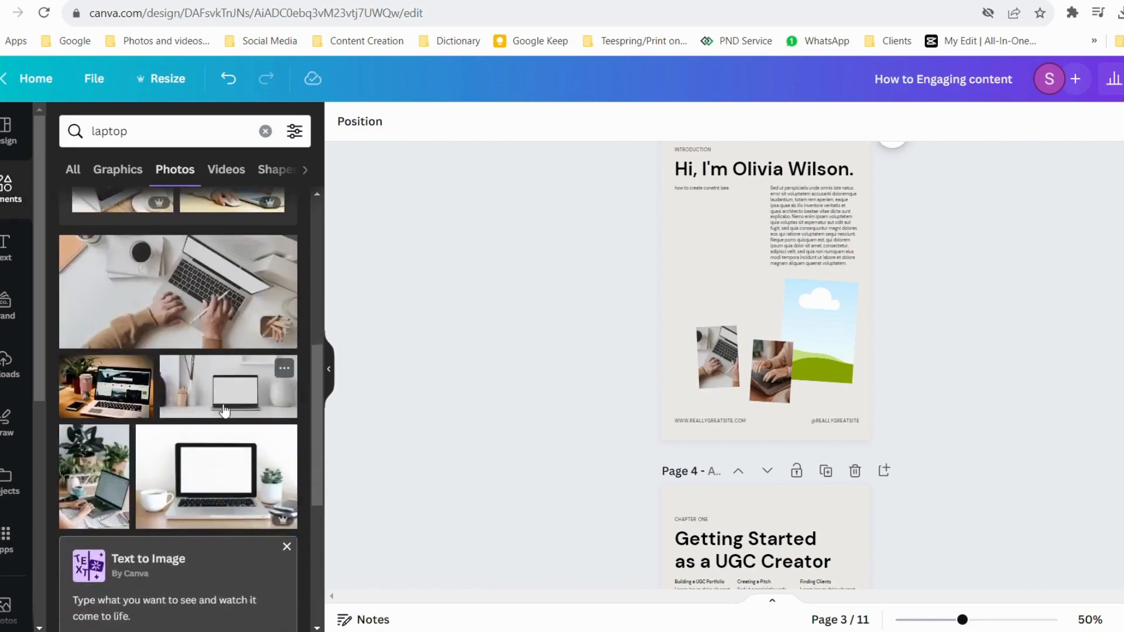
pyautogui.click(226, 471)
pyautogui.moveTo(760, 309); pyautogui.dragTo(820, 339)
# Step: Move the two small laptop photos left, clear of the large one, and tilt the leftmost one counterclockwise
pyautogui.moveTo(710, 360); pyautogui.dragTo(697, 299)
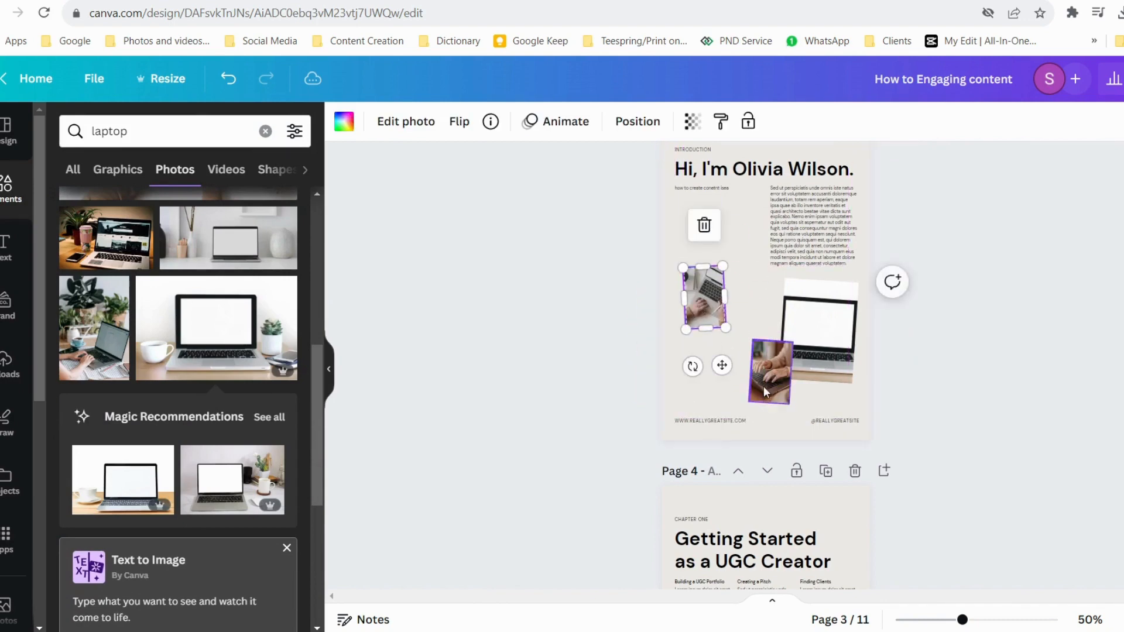
pyautogui.moveTo(763, 385); pyautogui.dragTo(737, 365)
pyautogui.moveTo(698, 319); pyautogui.dragTo(695, 374)
pyautogui.moveTo(683, 416); pyautogui.dragTo(715, 424)
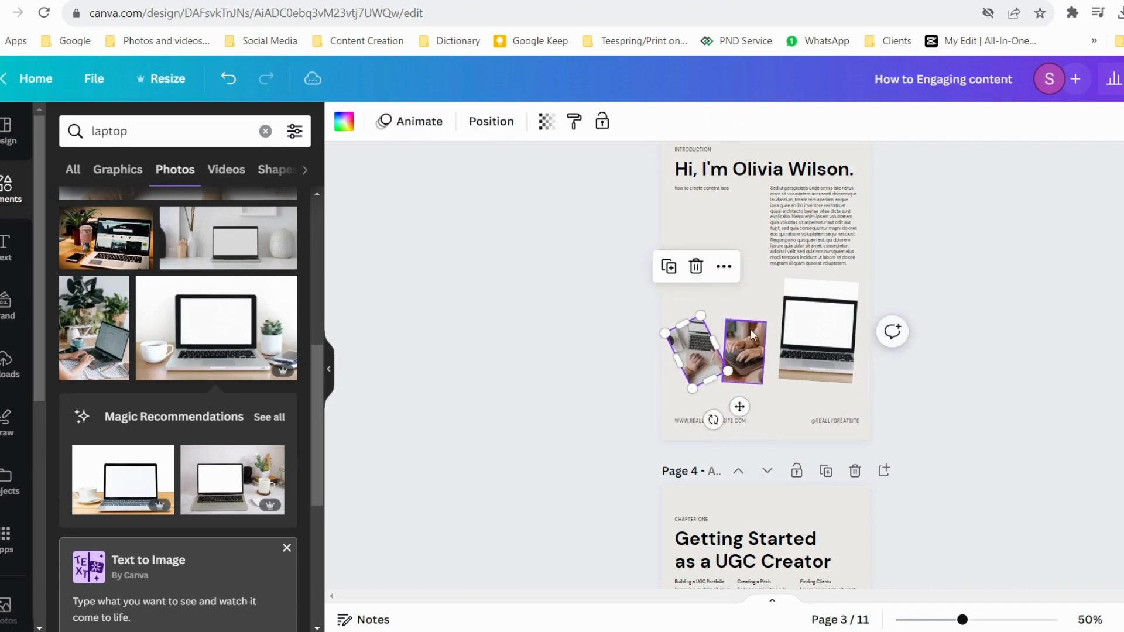
# Step: Tilt the large laptop photo on page 3 clockwise and deselect it
pyautogui.click(751, 339)
pyautogui.click(829, 364)
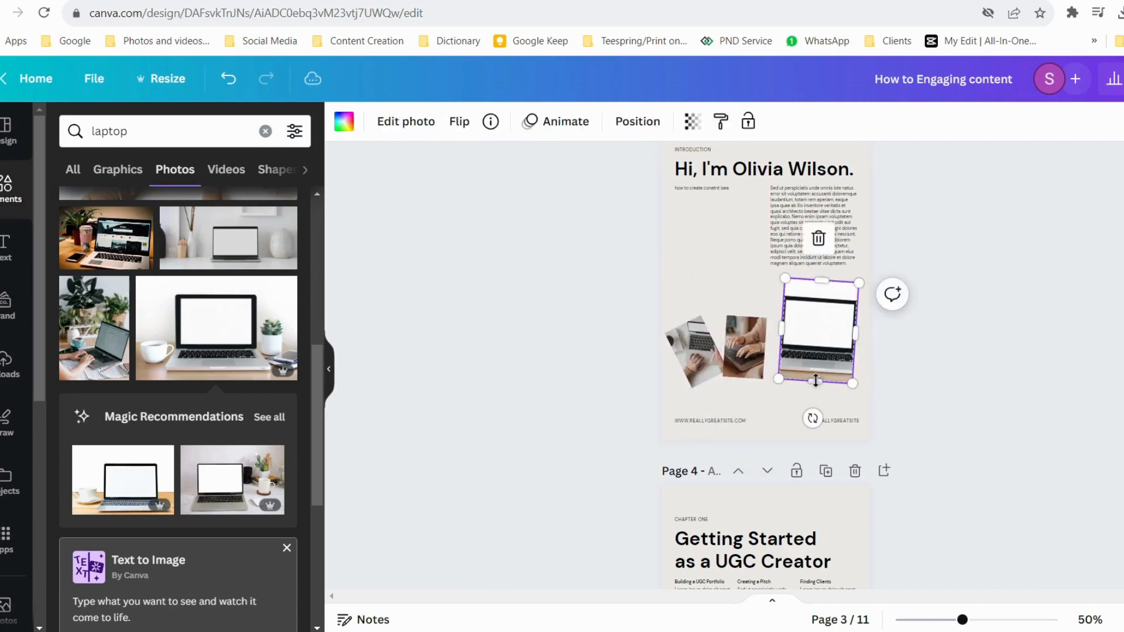
pyautogui.moveTo(814, 416); pyautogui.dragTo(779, 415)
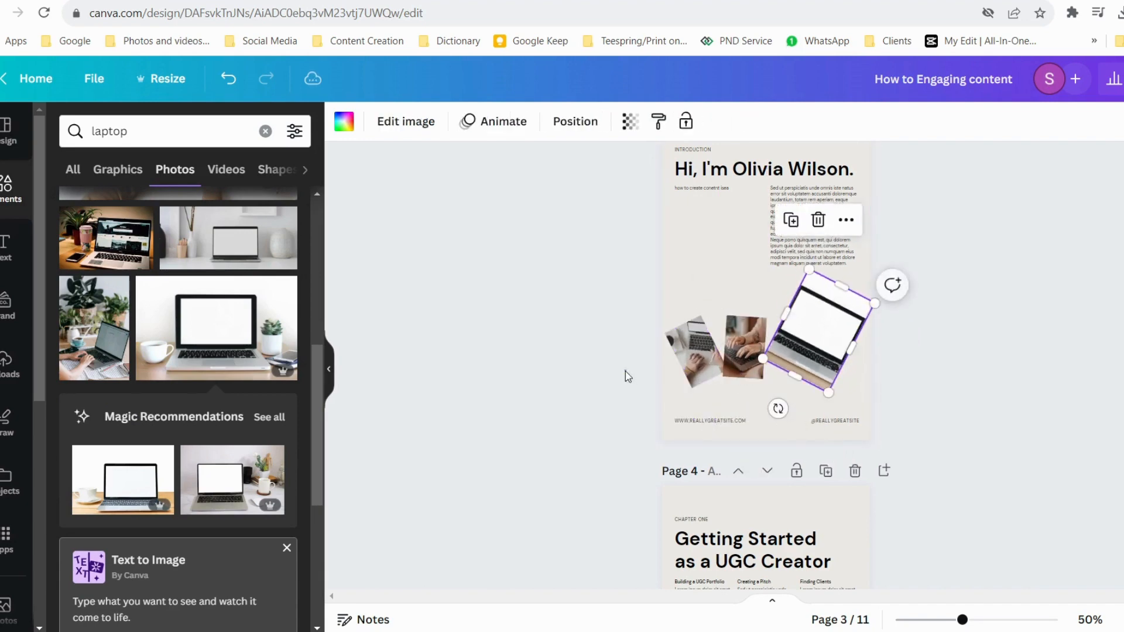
pyautogui.click(625, 371)
pyautogui.scroll(3, 625, 371)
pyautogui.scroll(-3, 625, 371)
# Step: Generate a new paragraph on page 3 with Magic Write from the prompt "how to create conetnt"
pyautogui.click(709, 269)
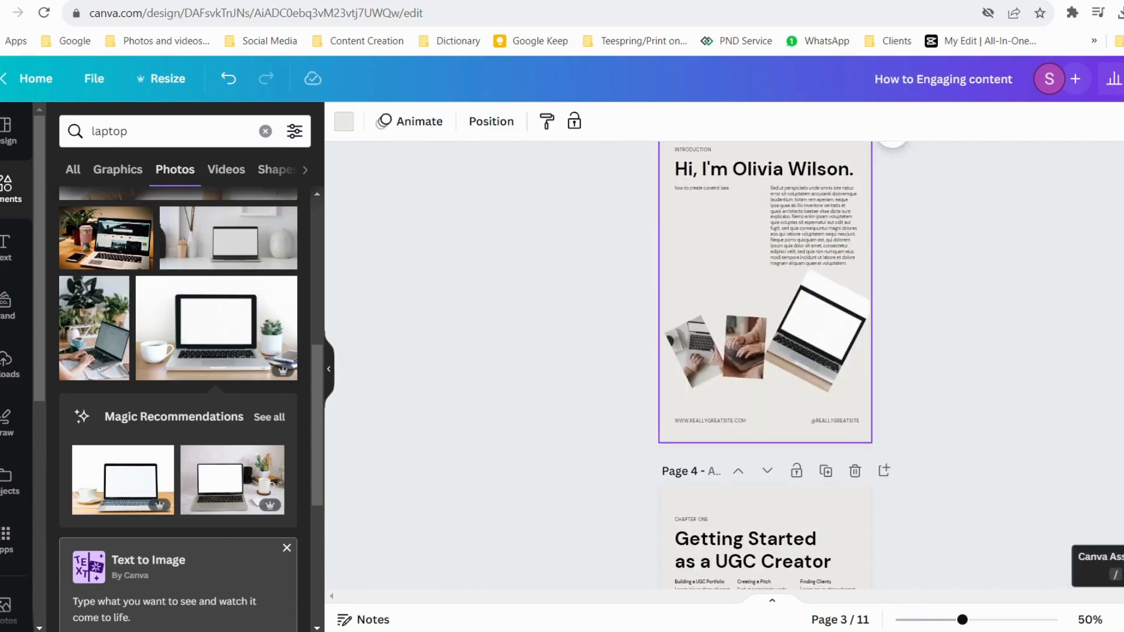
pyautogui.press('/')
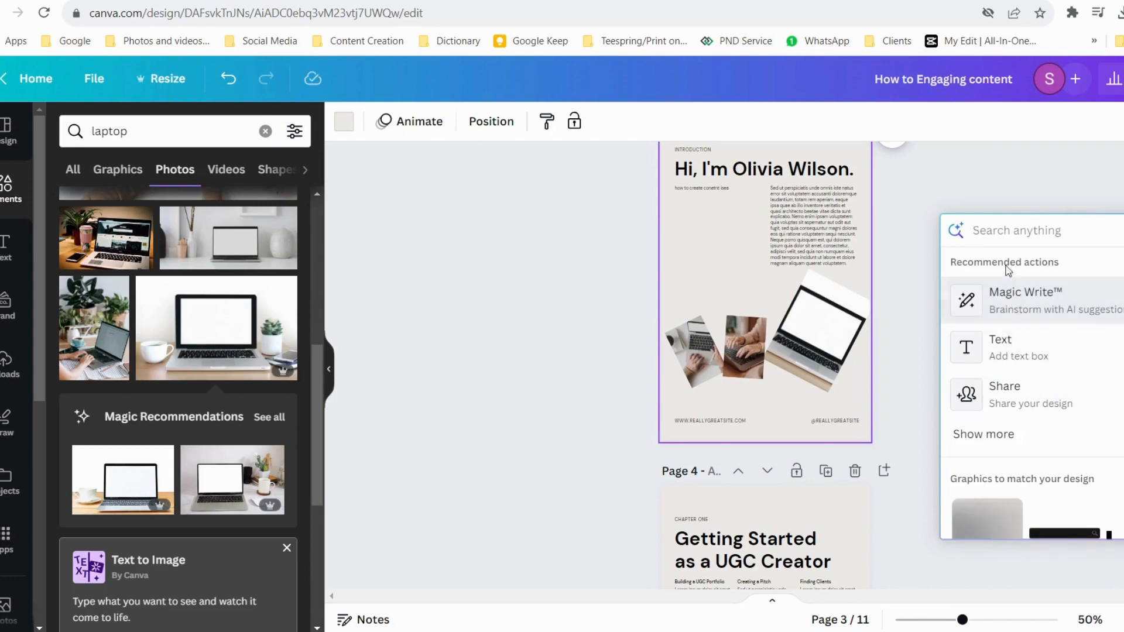
pyautogui.click(1018, 348)
pyautogui.click(1073, 389)
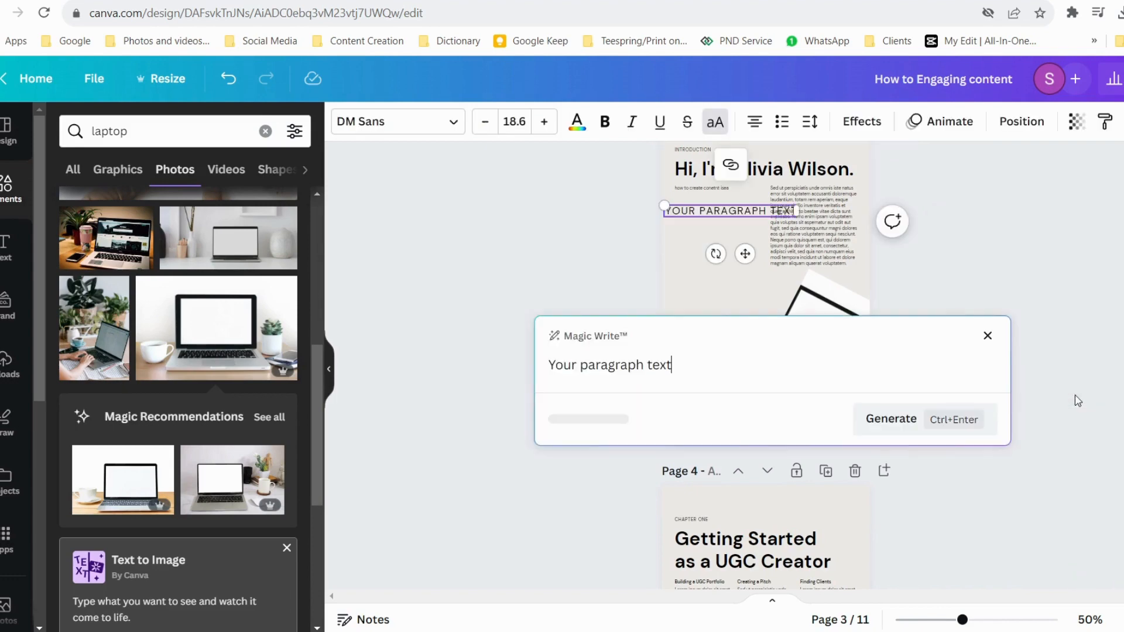
pyautogui.moveTo(668, 364); pyautogui.dragTo(498, 359)
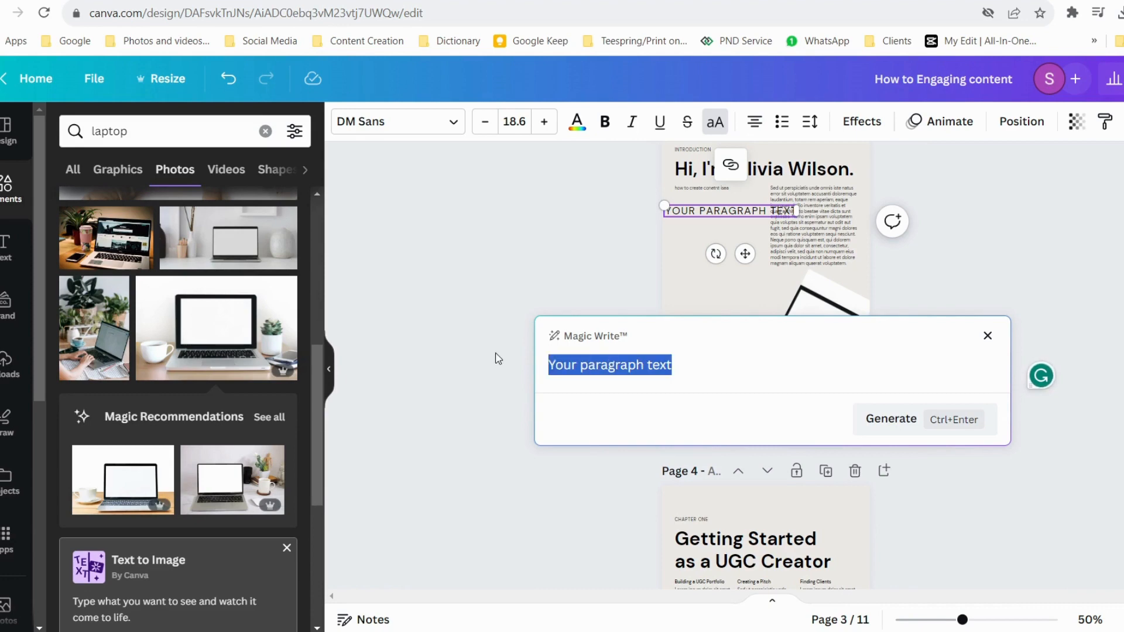
pyautogui.write('how to create conetnt')
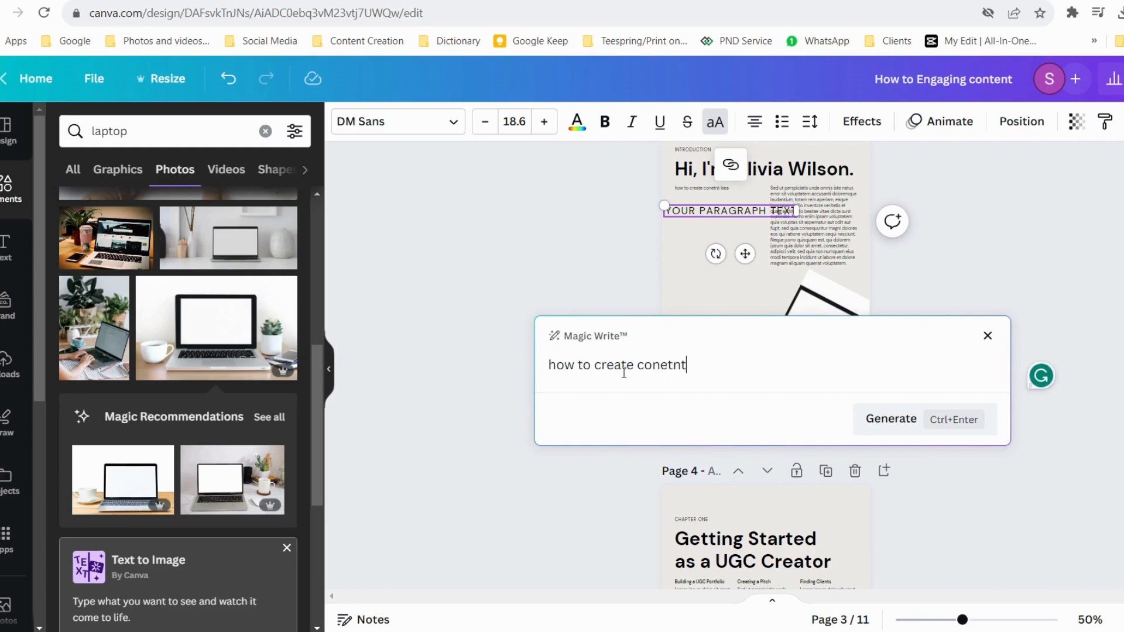
pyautogui.click(886, 432)
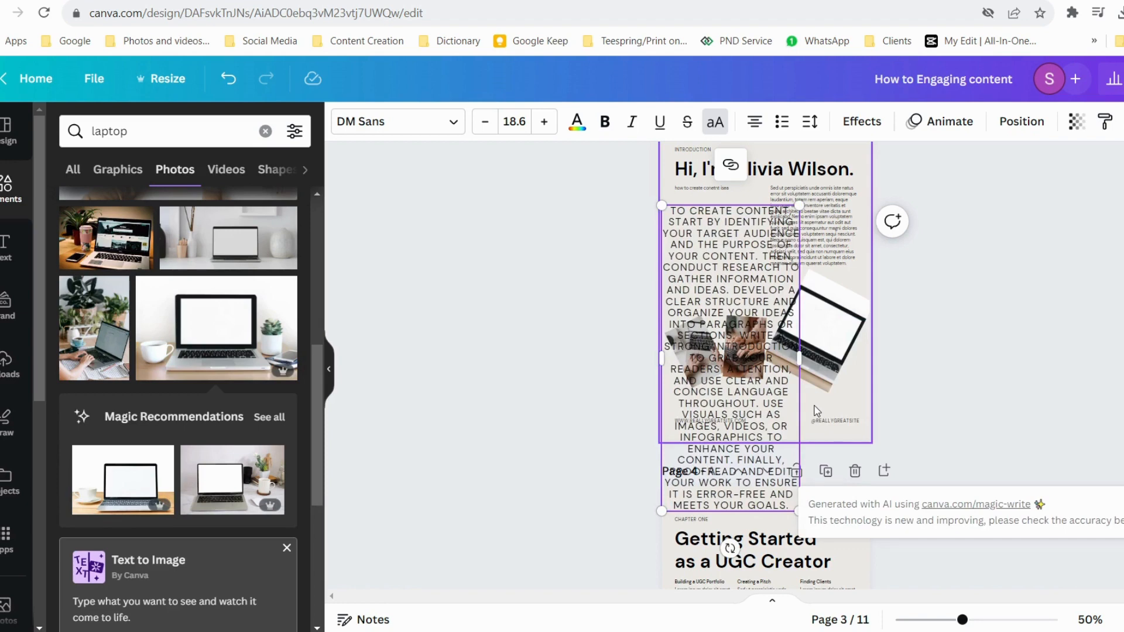
# Step: Shrink the generated paragraph to font size 8.2, turn off its uppercase formatting and place it in page 3's left column
pyautogui.moveTo(798, 512); pyautogui.dragTo(713, 345)
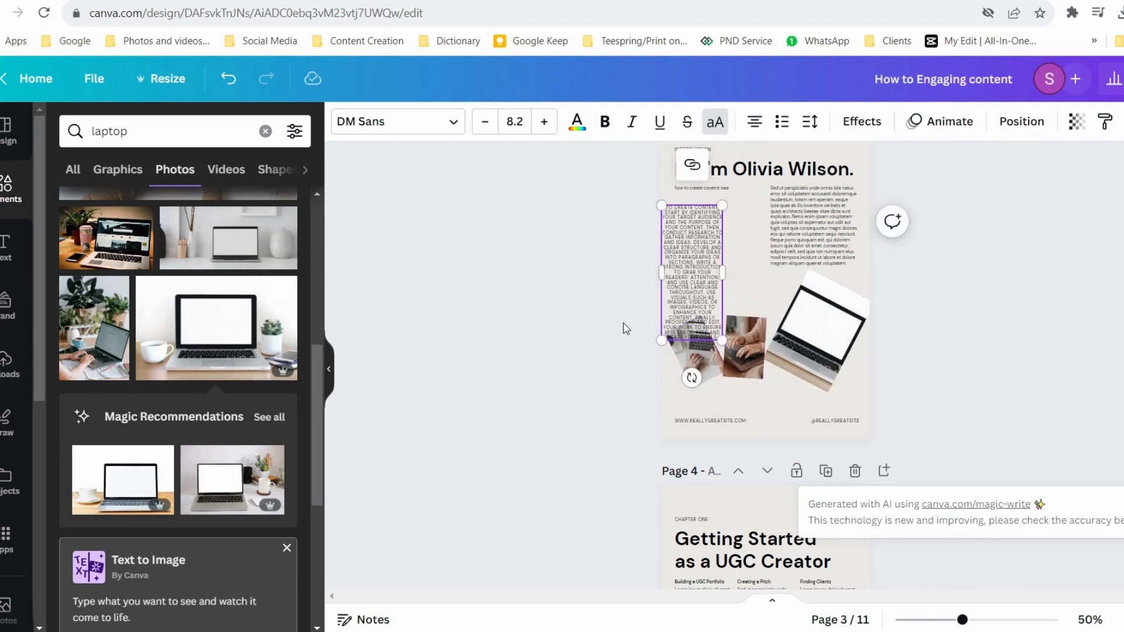
pyautogui.moveTo(674, 281); pyautogui.dragTo(686, 267)
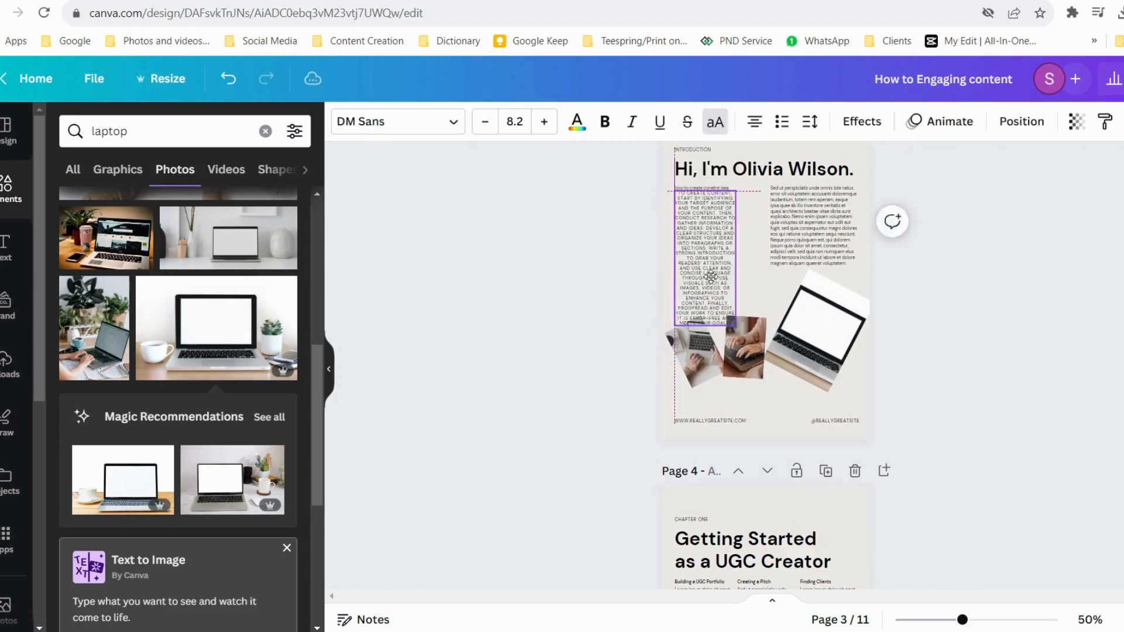
pyautogui.click(714, 121)
pyautogui.click(609, 305)
pyautogui.moveTo(696, 252); pyautogui.dragTo(697, 267)
# Step: Apply the Outline text effect to the middle "Creating a Pitch" column on page 4
pyautogui.scroll(-4, 869, 547)
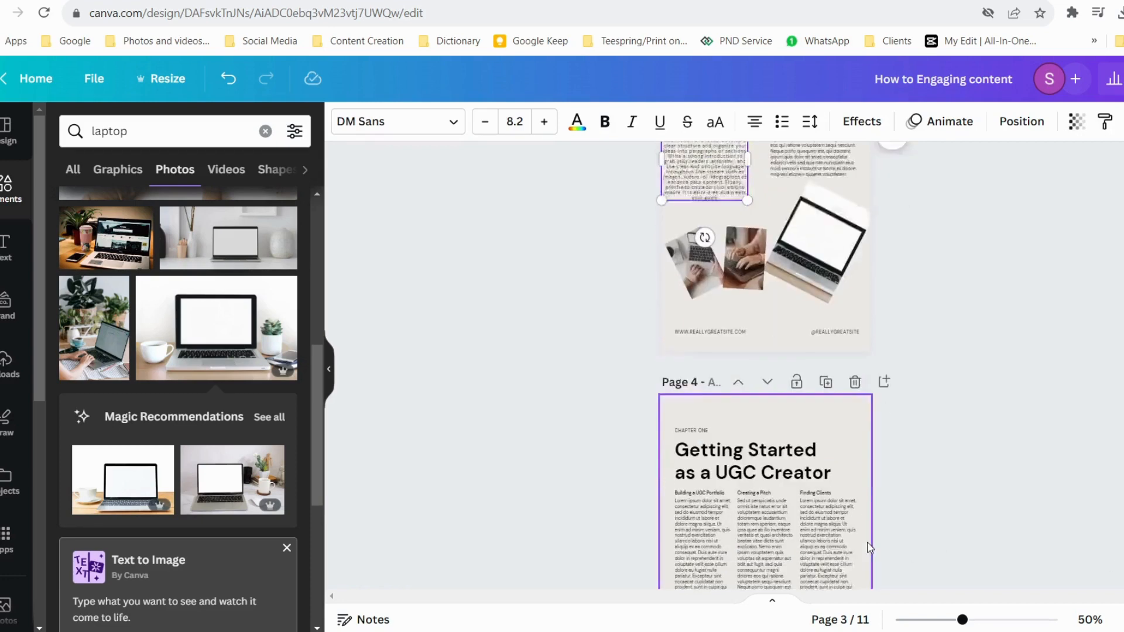
pyautogui.scroll(8, 869, 547)
pyautogui.scroll(5, 869, 547)
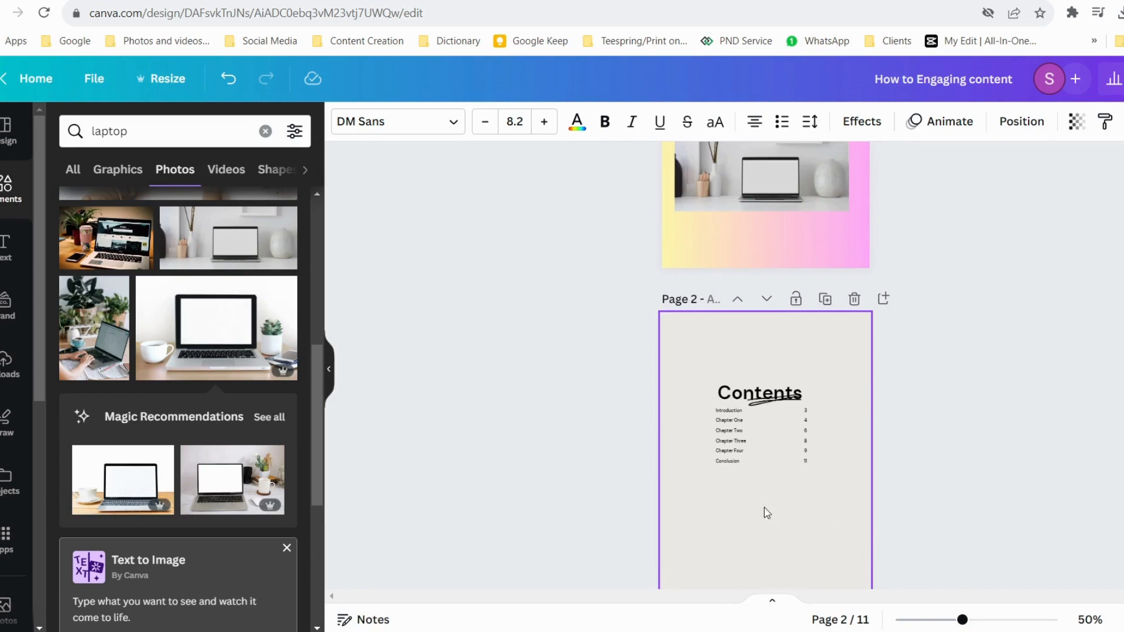
pyautogui.scroll(-15, 708, 520)
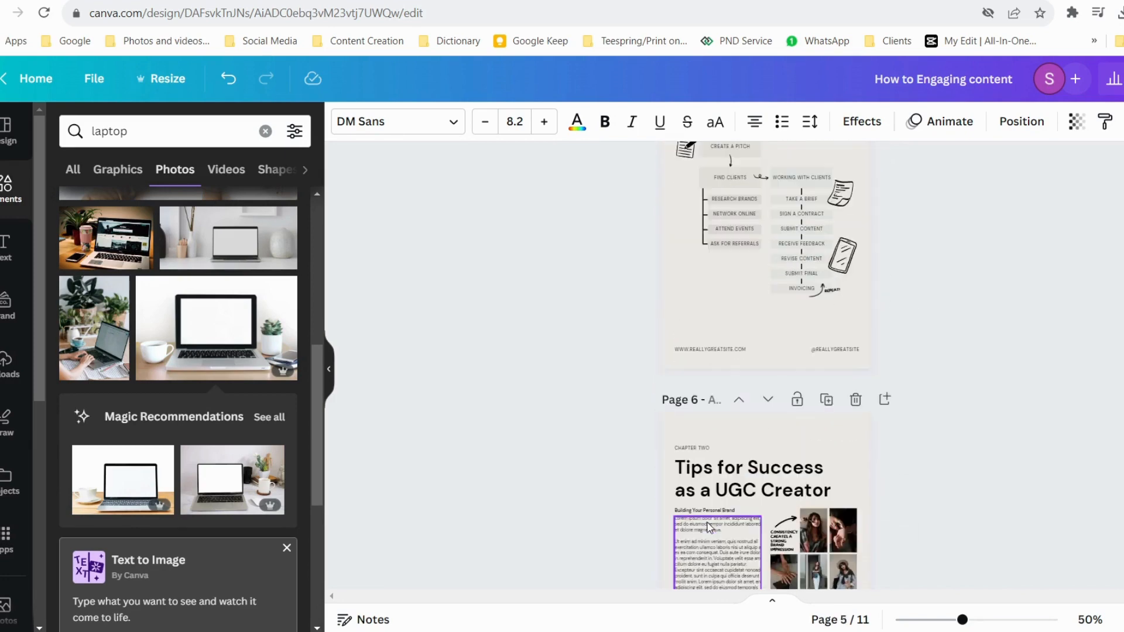
pyautogui.click(715, 302)
pyautogui.scroll(5, 752, 369)
pyautogui.click(765, 193)
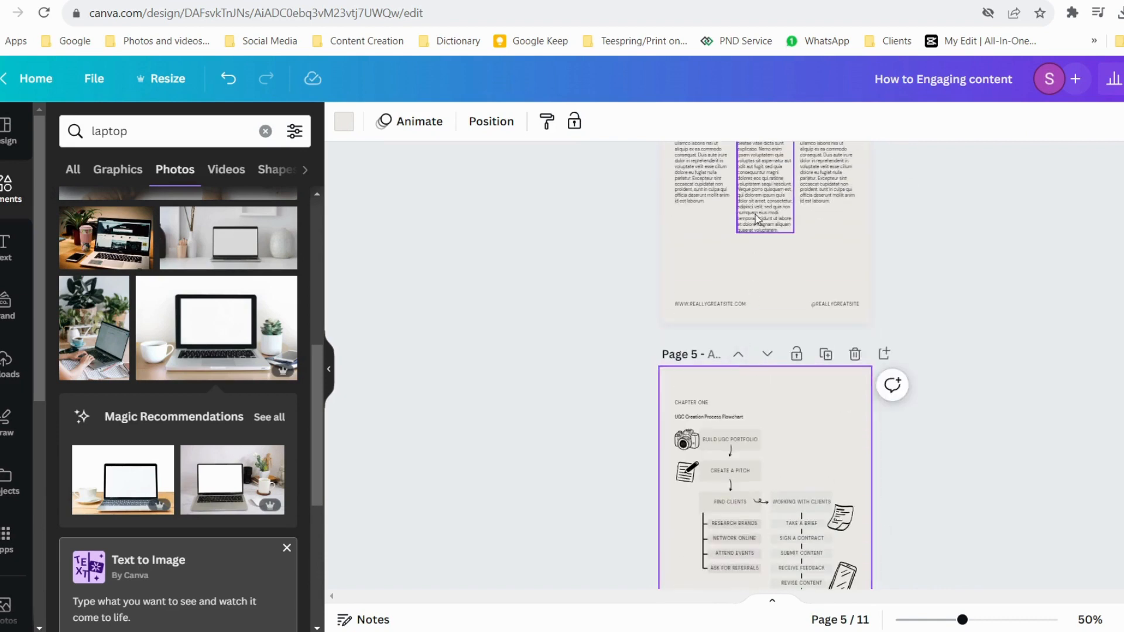
pyautogui.scroll(3, 785, 412)
pyautogui.click(875, 124)
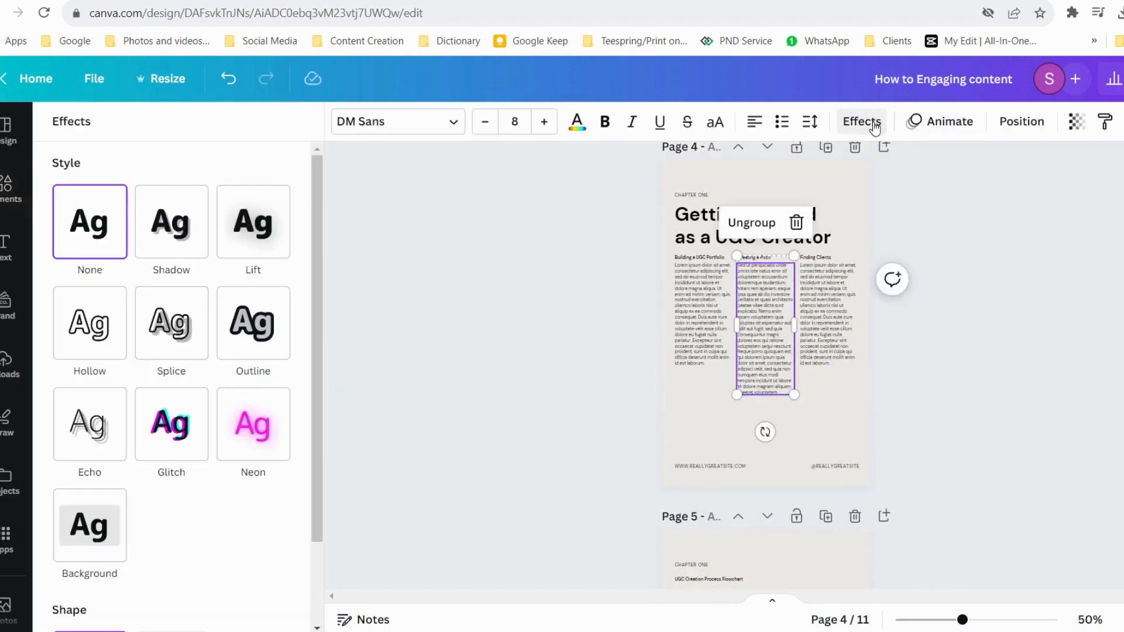
pyautogui.click(226, 345)
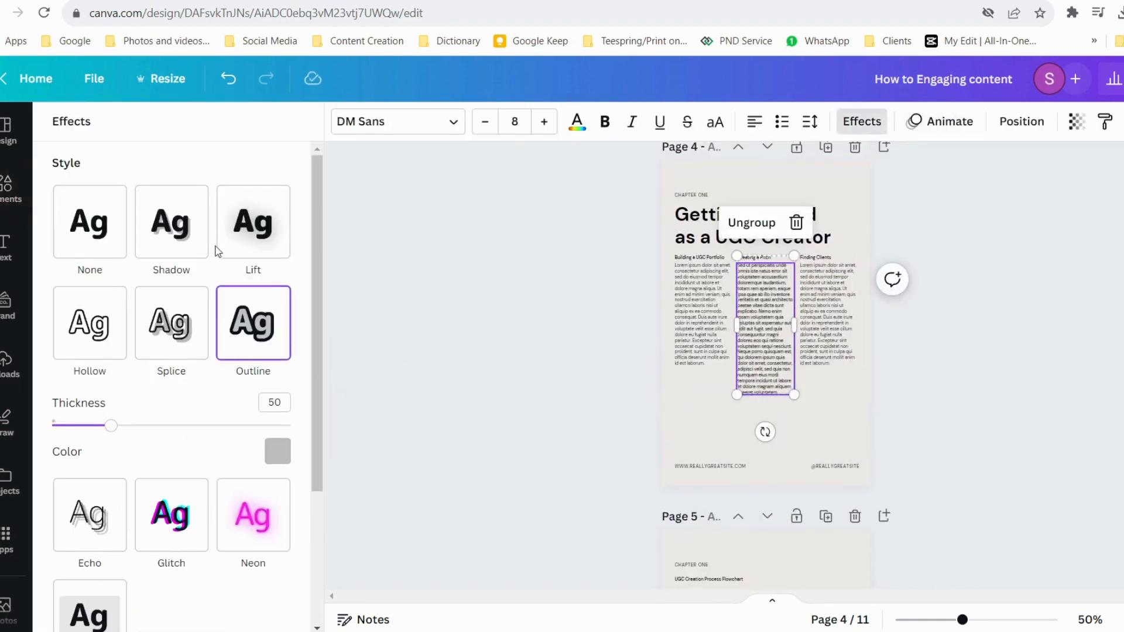
pyautogui.scroll(-3, 183, 366)
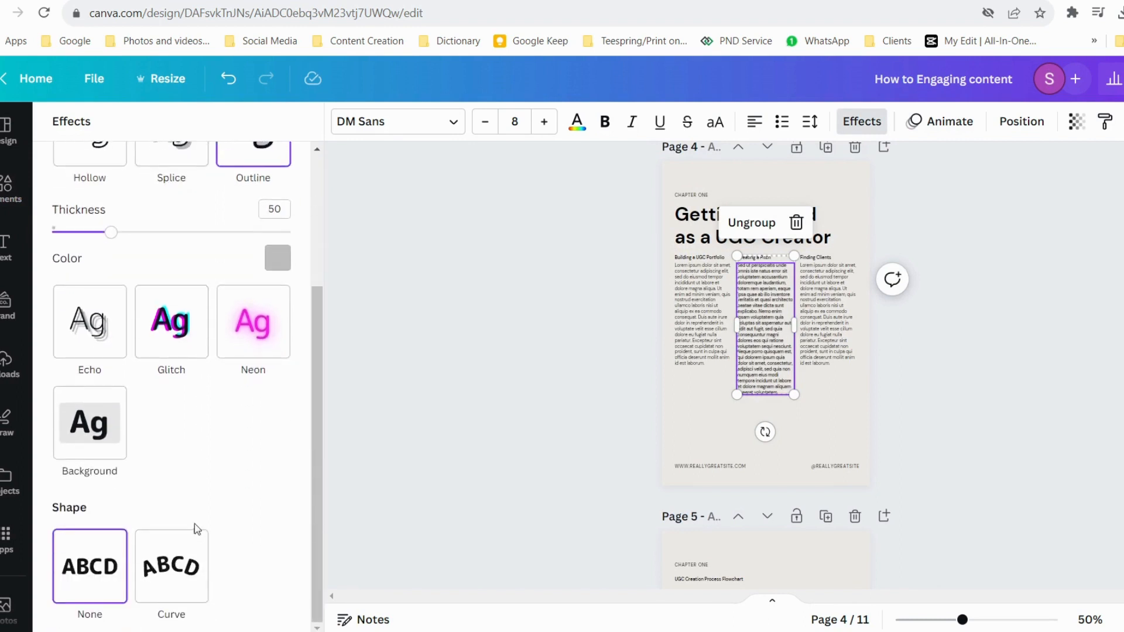
# Step: Try the Curve text shape on the middle column of page 4 and undo it
pyautogui.click(179, 592)
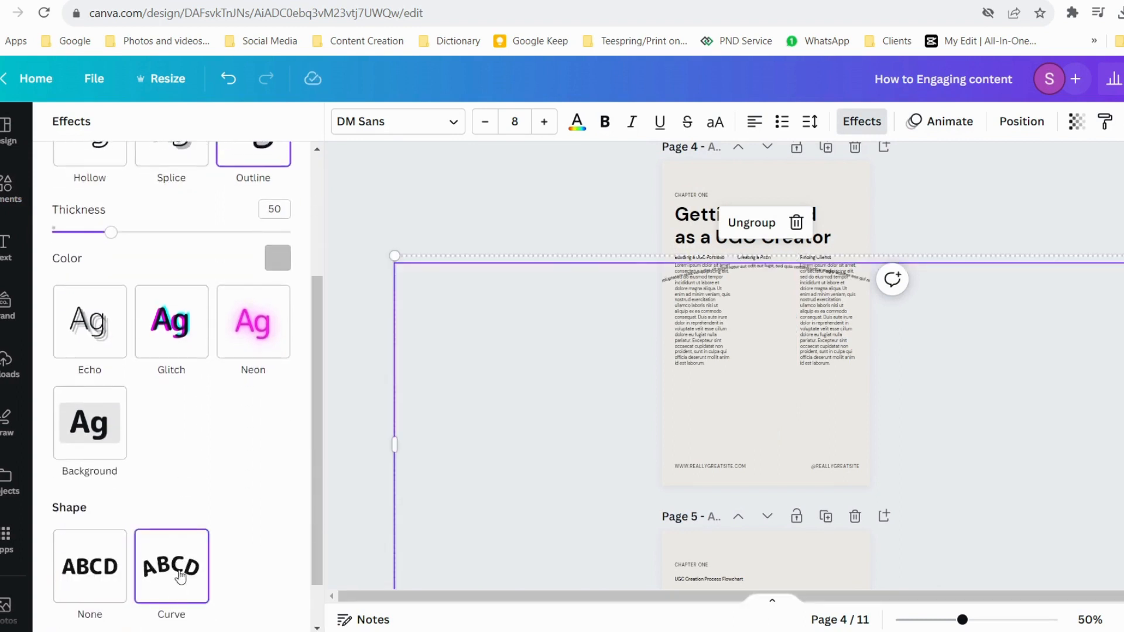
pyautogui.click(227, 78)
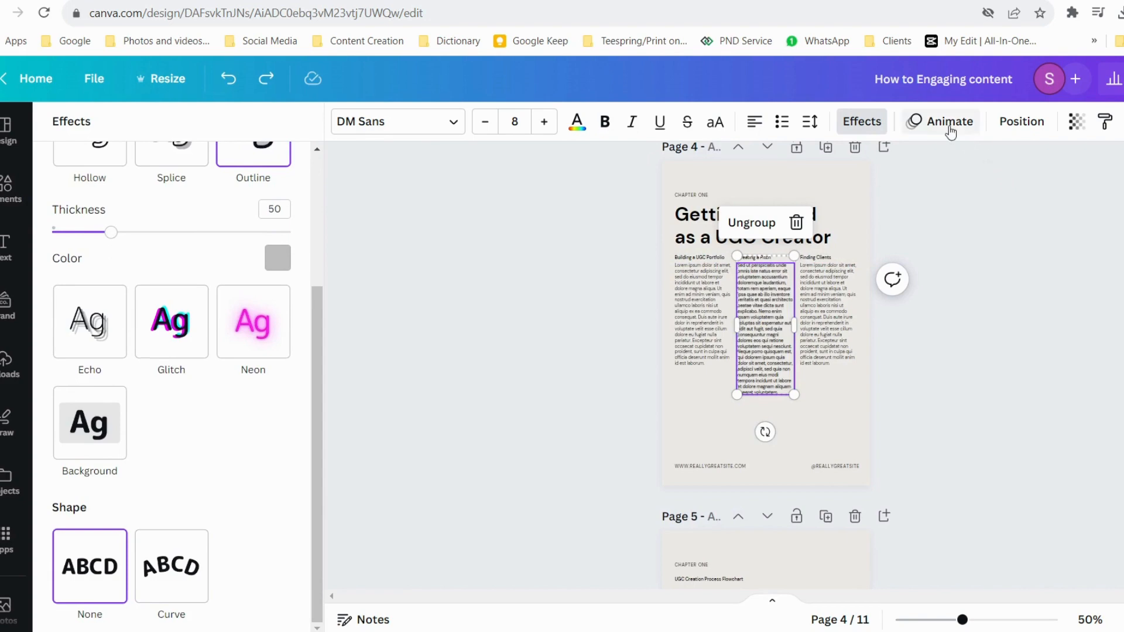
# Step: Place the graphic of three brush-stroke lines below the contents list on page 2 and rotate it about a quarter turn clockwise
pyautogui.scroll(10, 609, 445)
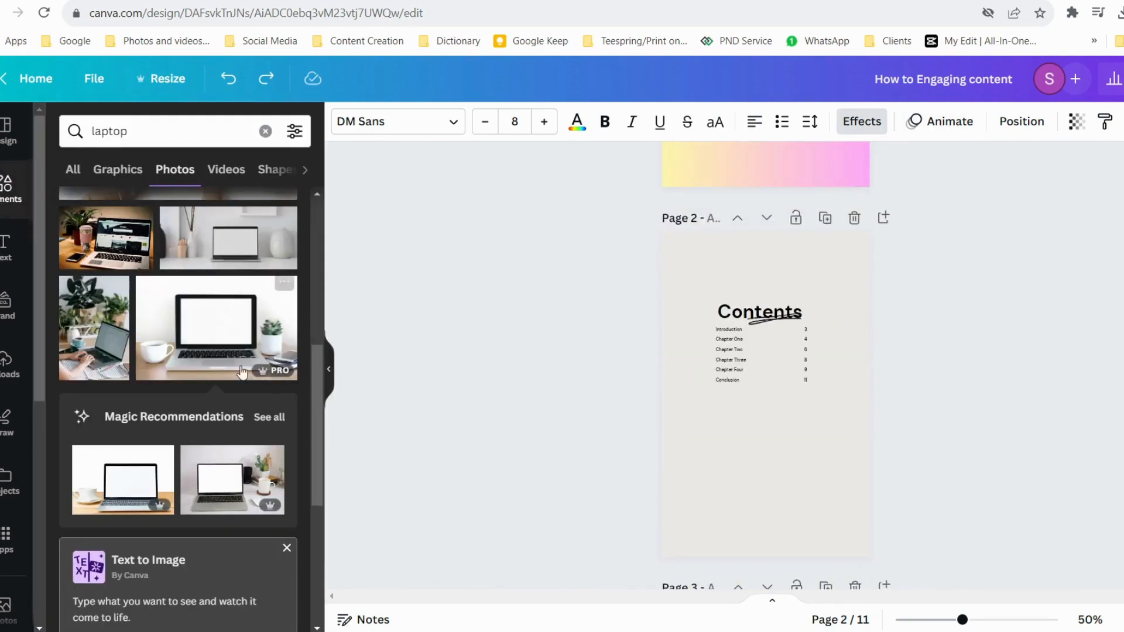
pyautogui.scroll(-5, 250, 178)
pyautogui.click(265, 131)
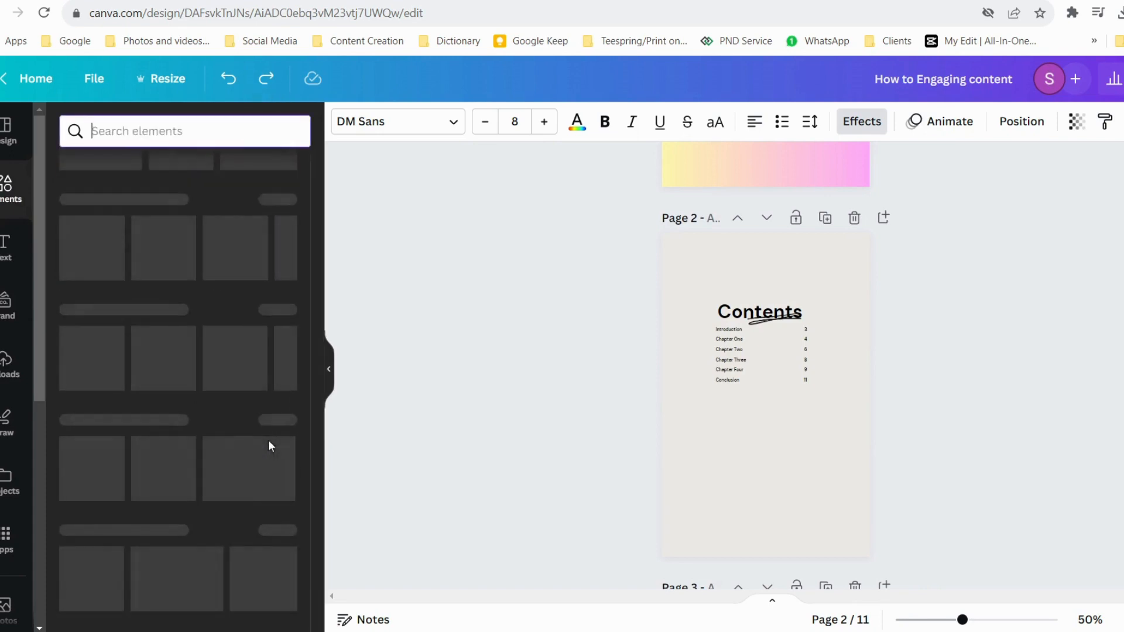
pyautogui.scroll(-3, 710, 439)
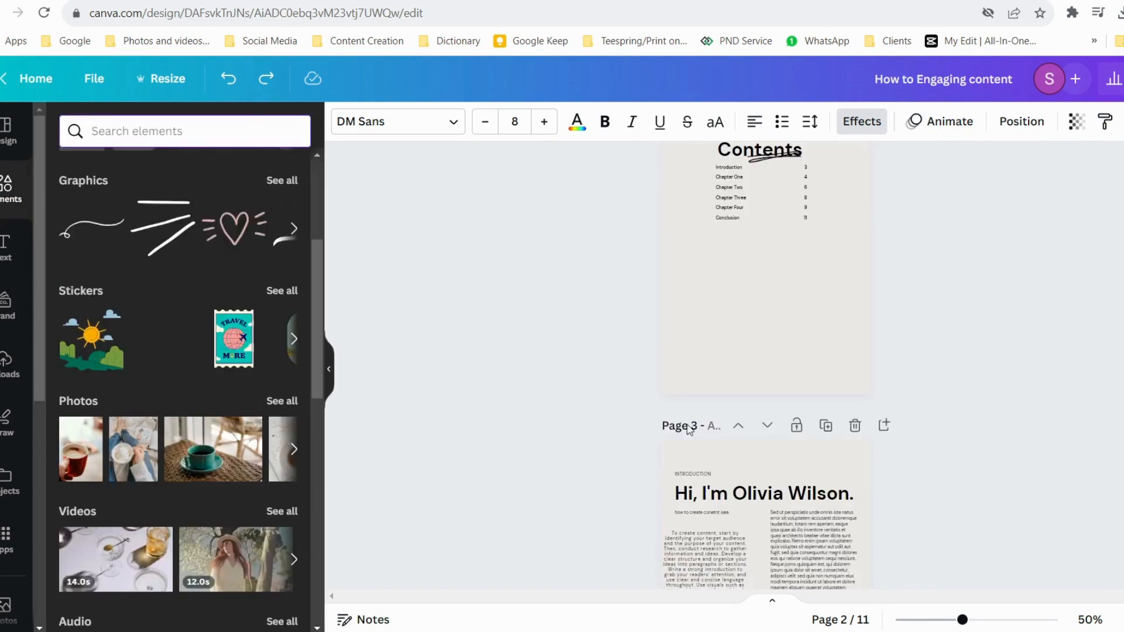
pyautogui.scroll(-4, 182, 436)
pyautogui.scroll(7, 187, 421)
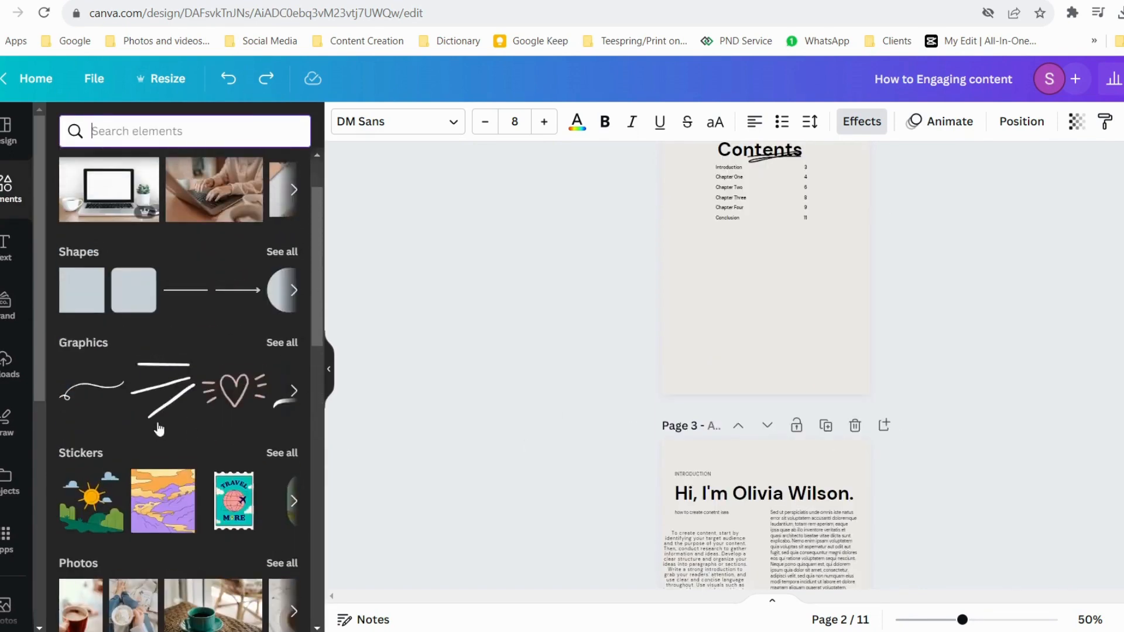
pyautogui.click(154, 402)
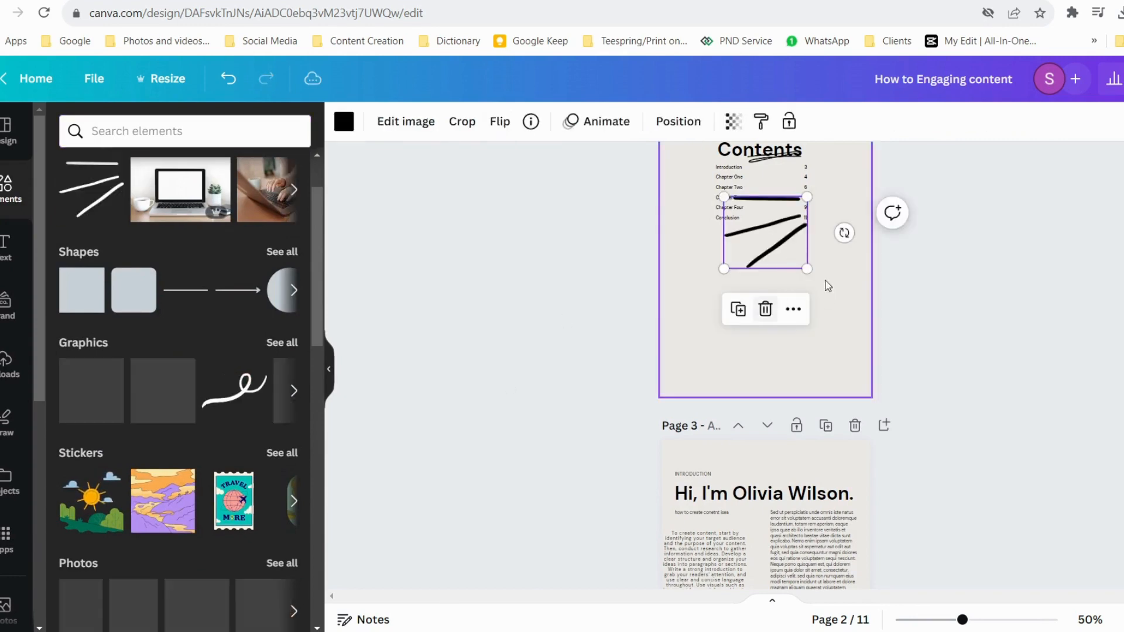
pyautogui.moveTo(784, 255); pyautogui.dragTo(744, 290)
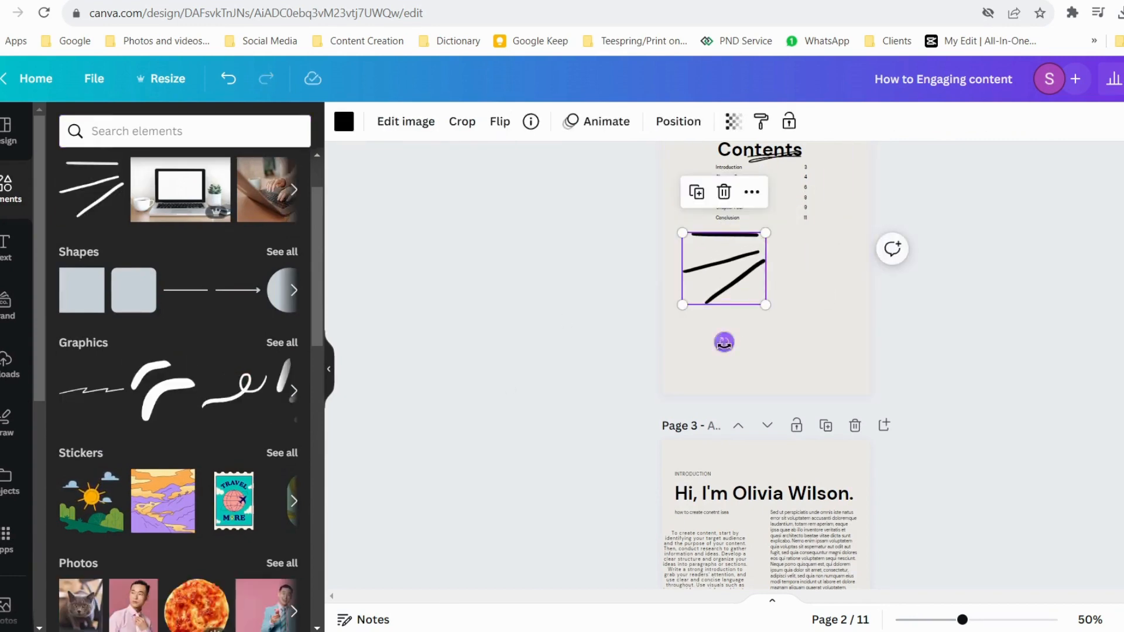
pyautogui.moveTo(722, 339); pyautogui.dragTo(662, 261)
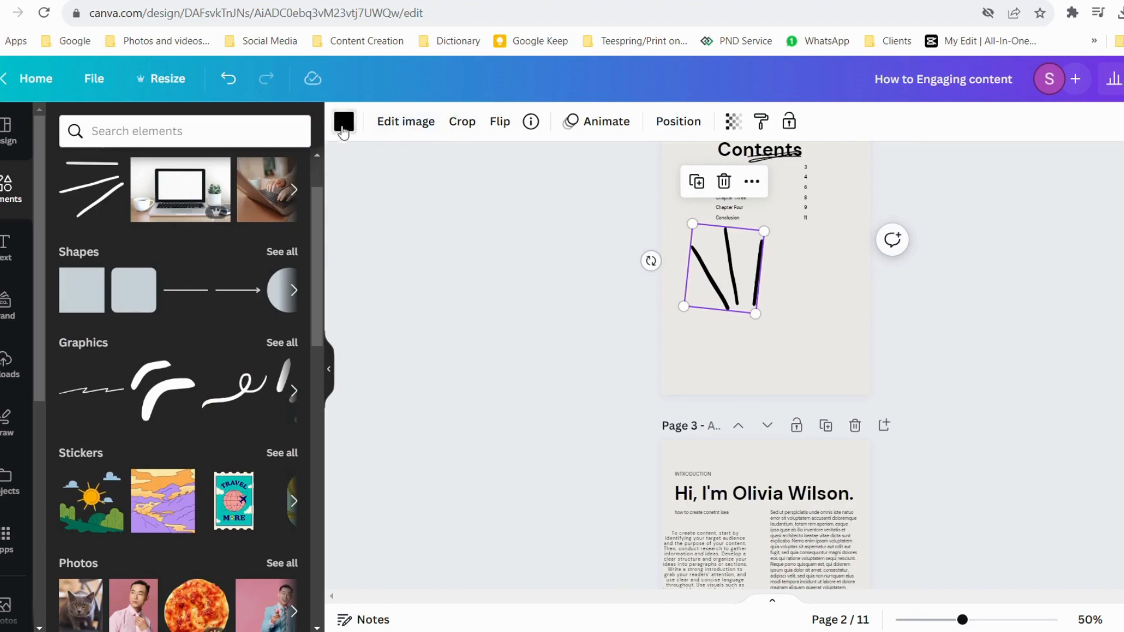
# Step: Recolour the three-line graphic on page 2 with the tan brown photo colour and enlarge it slightly
pyautogui.click(344, 121)
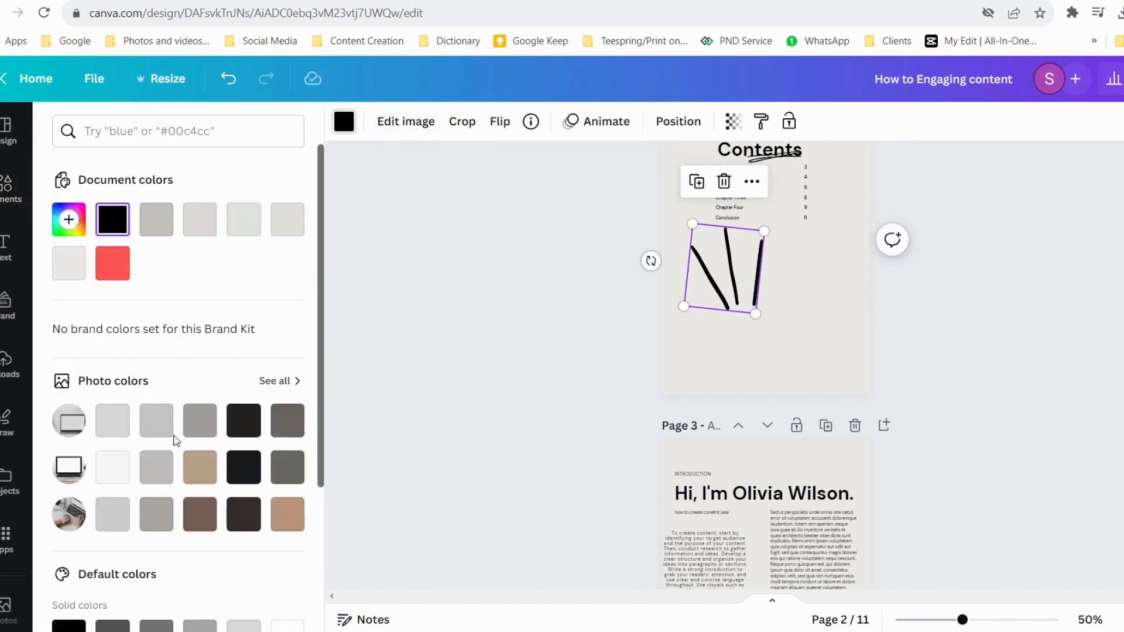
pyautogui.click(287, 514)
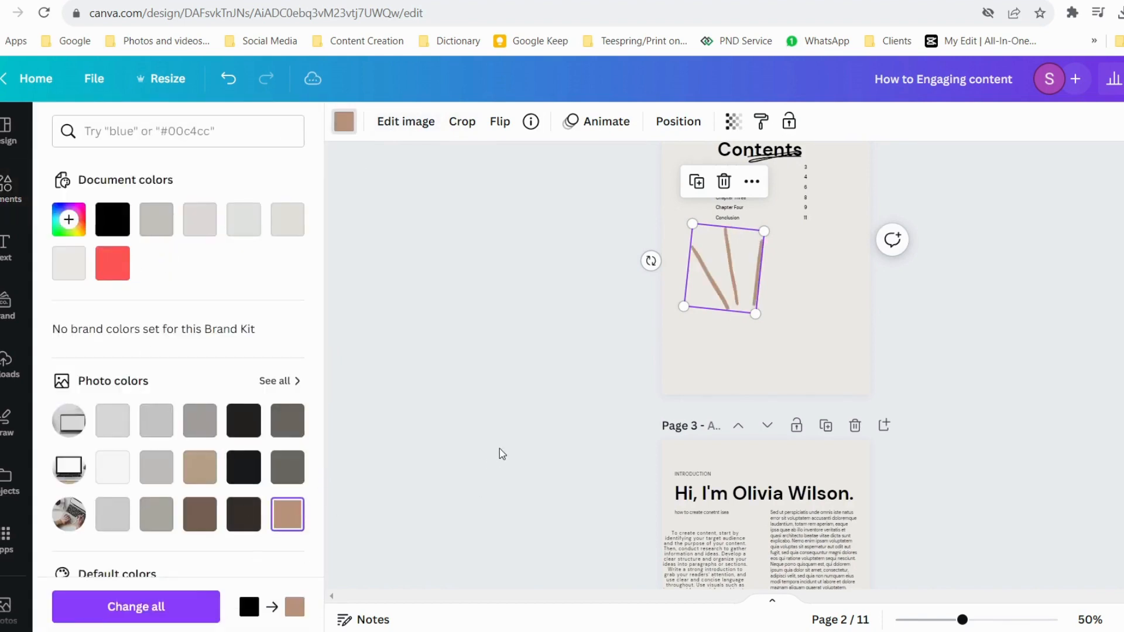
pyautogui.press('Escape')
pyautogui.moveTo(683, 305); pyautogui.dragTo(671, 329)
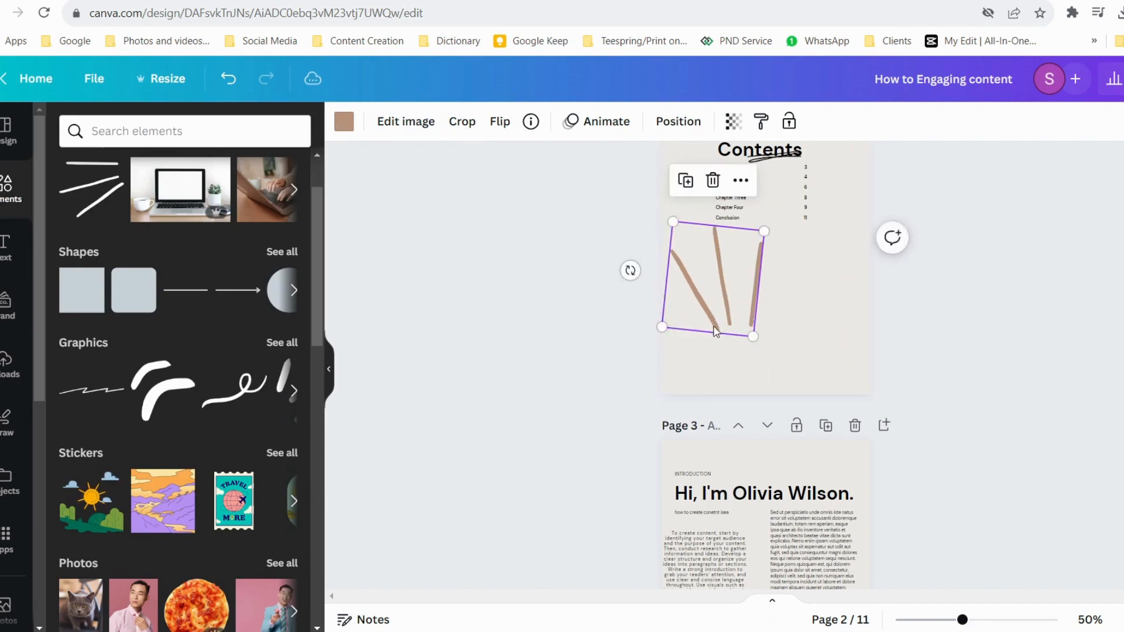
pyautogui.click(702, 380)
pyautogui.scroll(3, 703, 381)
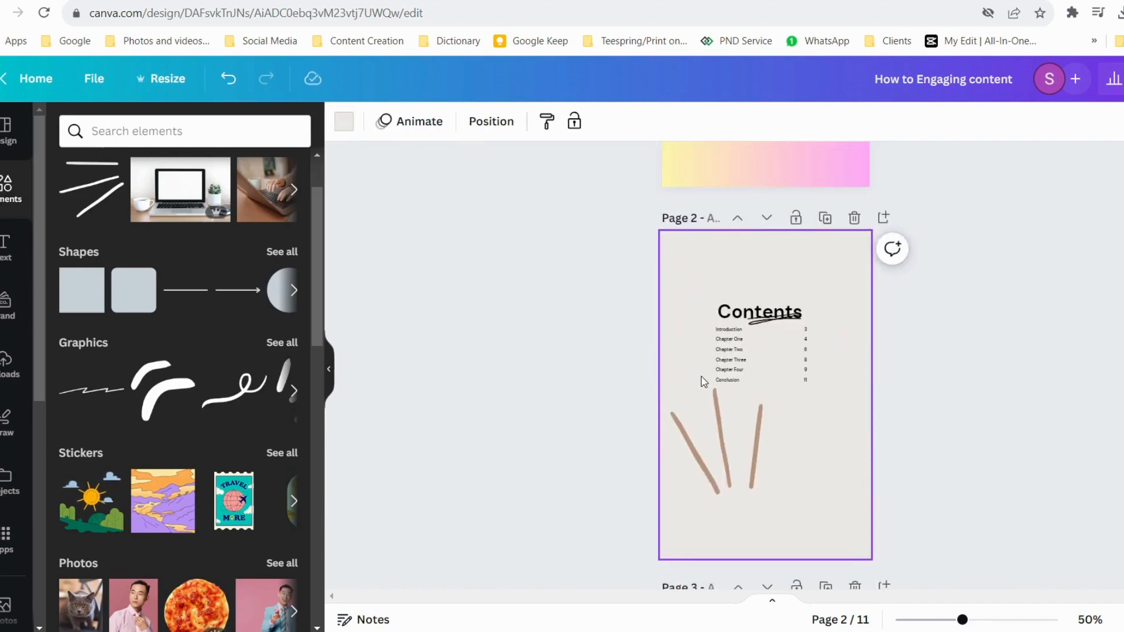
# Step: Choose PDF Standard as the download file type for all 11 pages and close the download options without downloading
pyautogui.scroll(6, 702, 380)
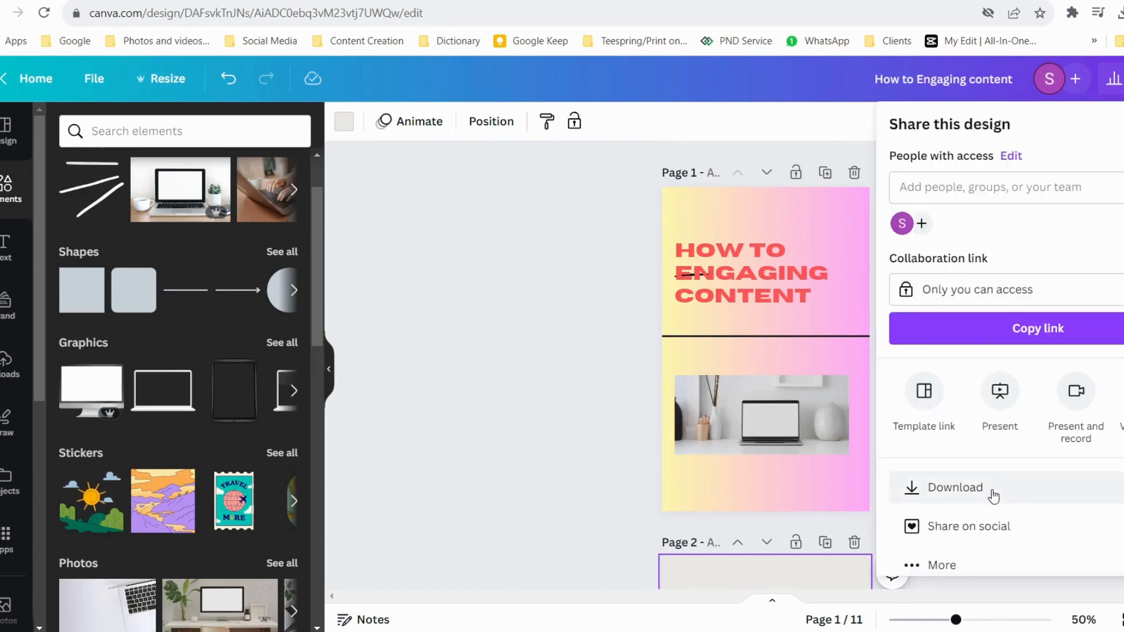
pyautogui.click(993, 494)
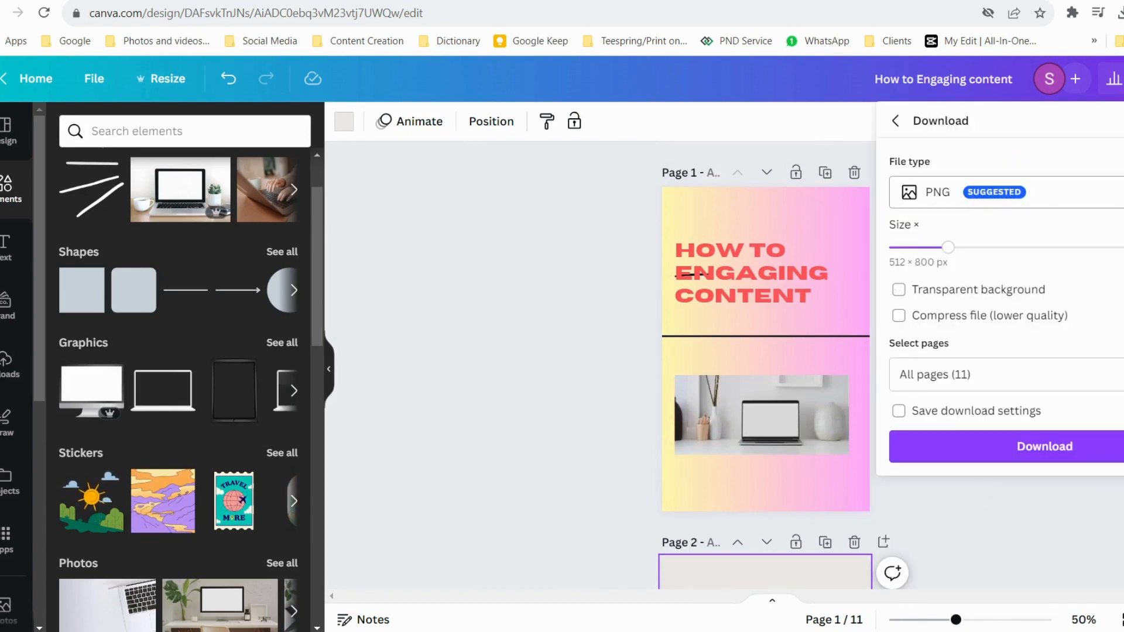
pyautogui.click(1048, 205)
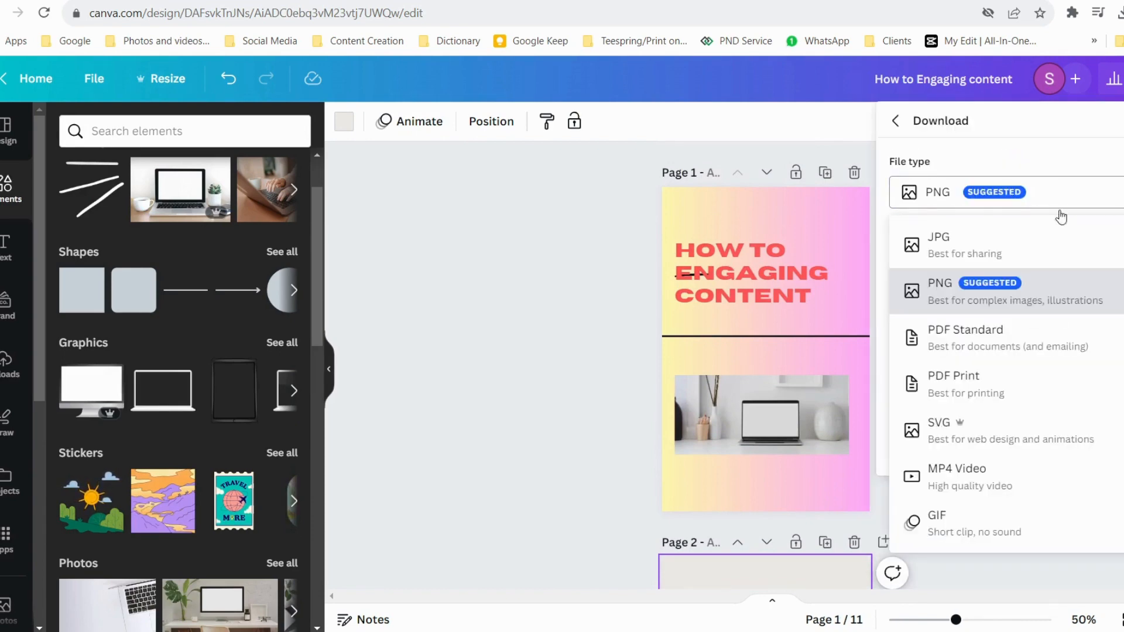
pyautogui.click(978, 339)
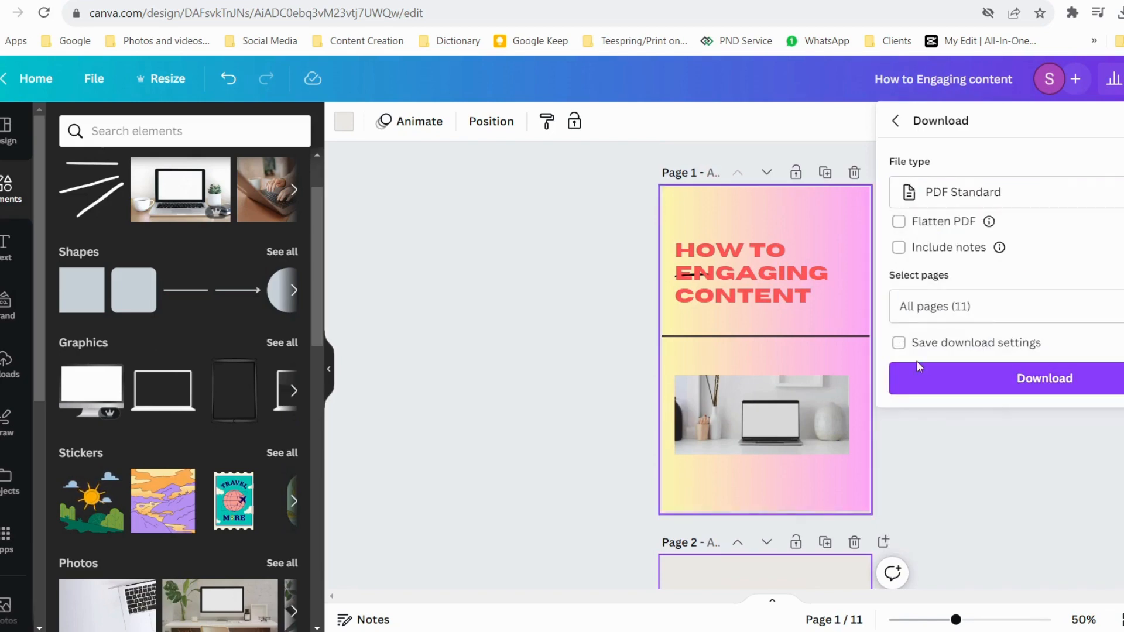
pyautogui.click(635, 364)
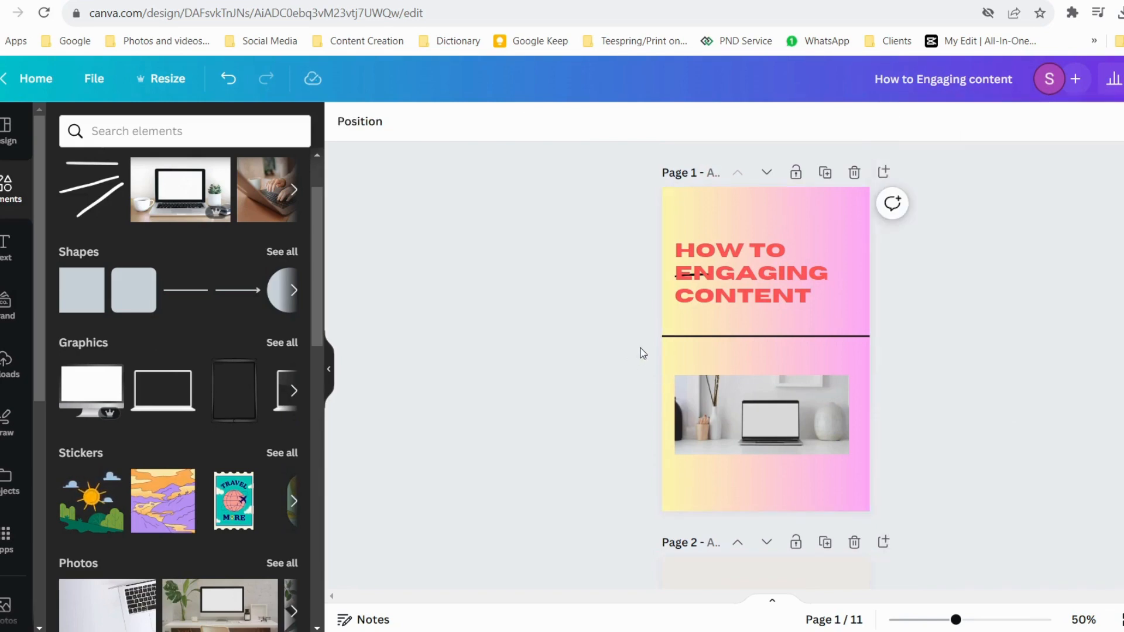
# Step: Switch to the Smartmockups book collection and open the "Portrait hard cover book 5x8" mockup
pyautogui.click(668, 1)
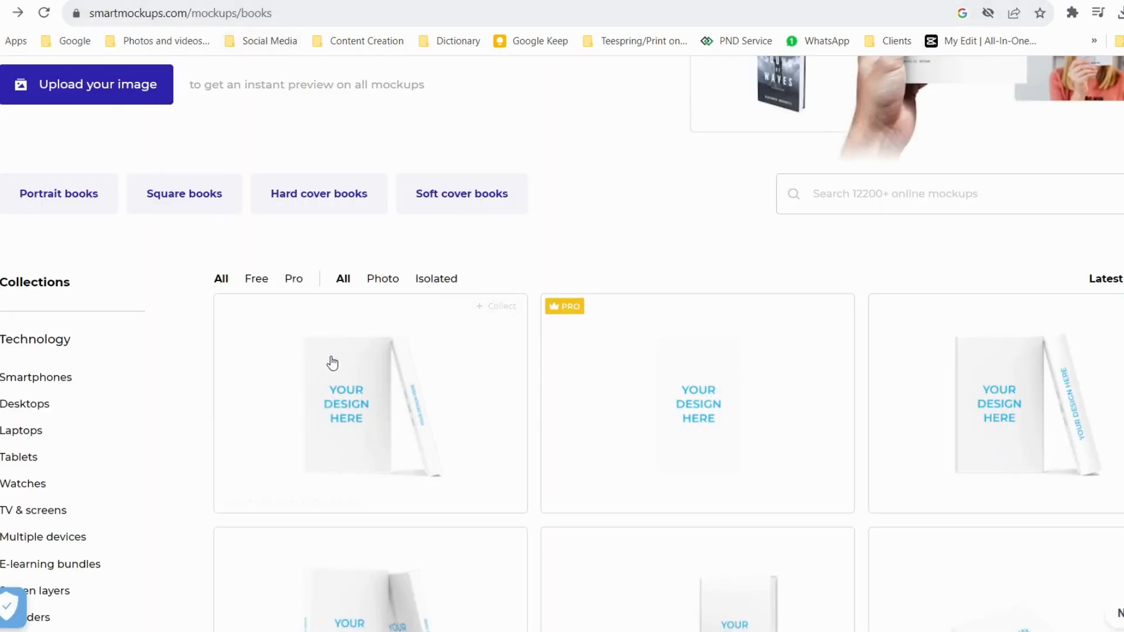
pyautogui.scroll(2, 330, 363)
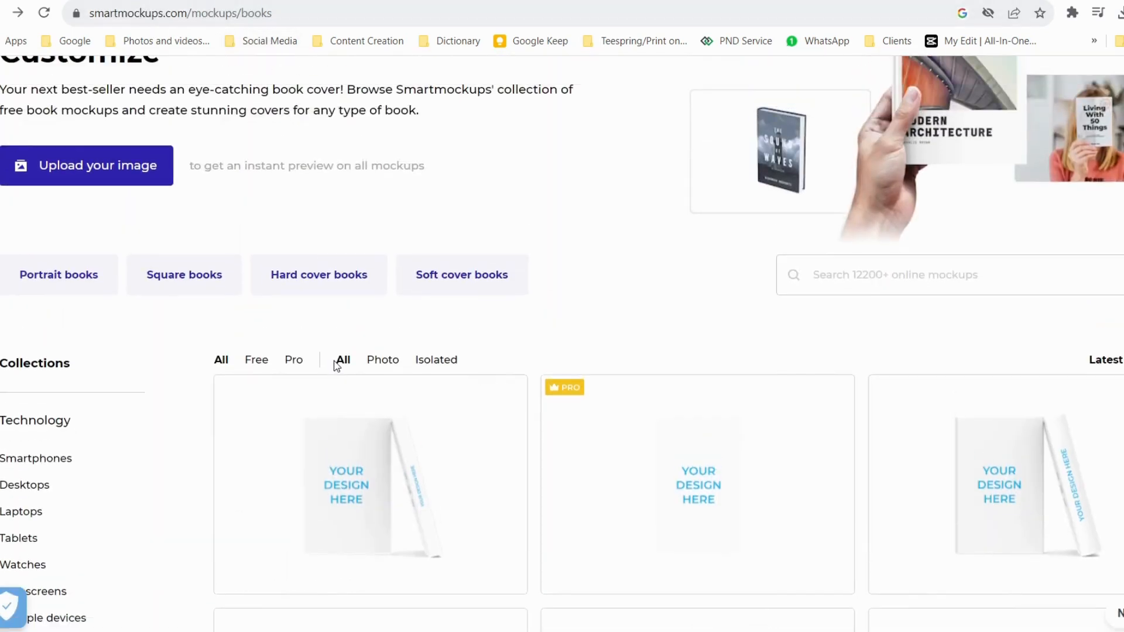
pyautogui.scroll(-10, 336, 366)
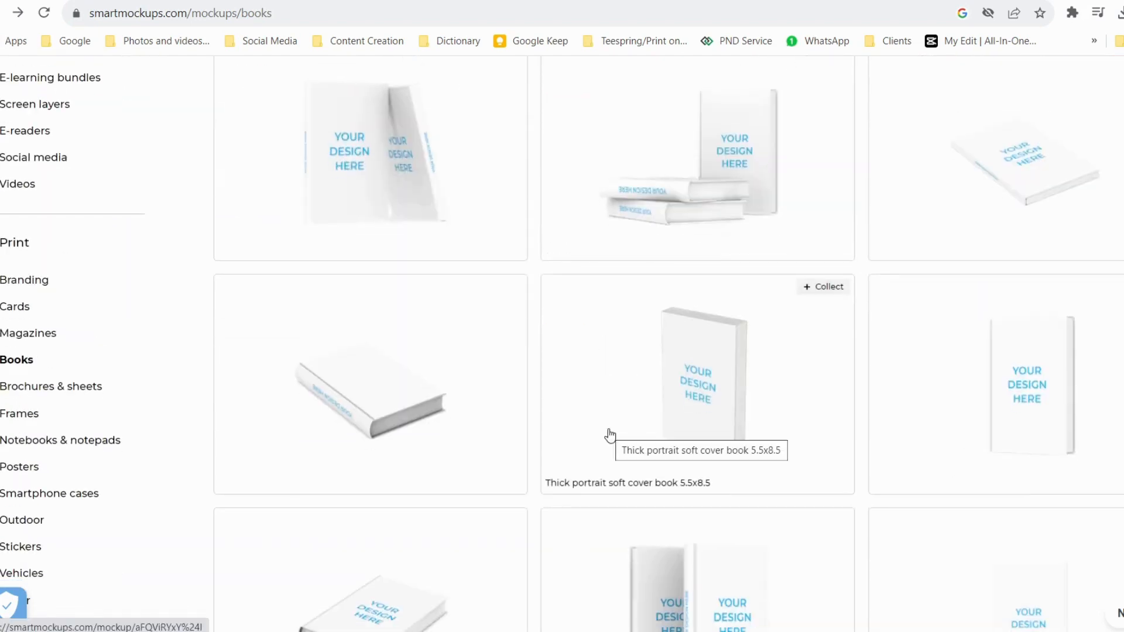
pyautogui.scroll(-10, 610, 436)
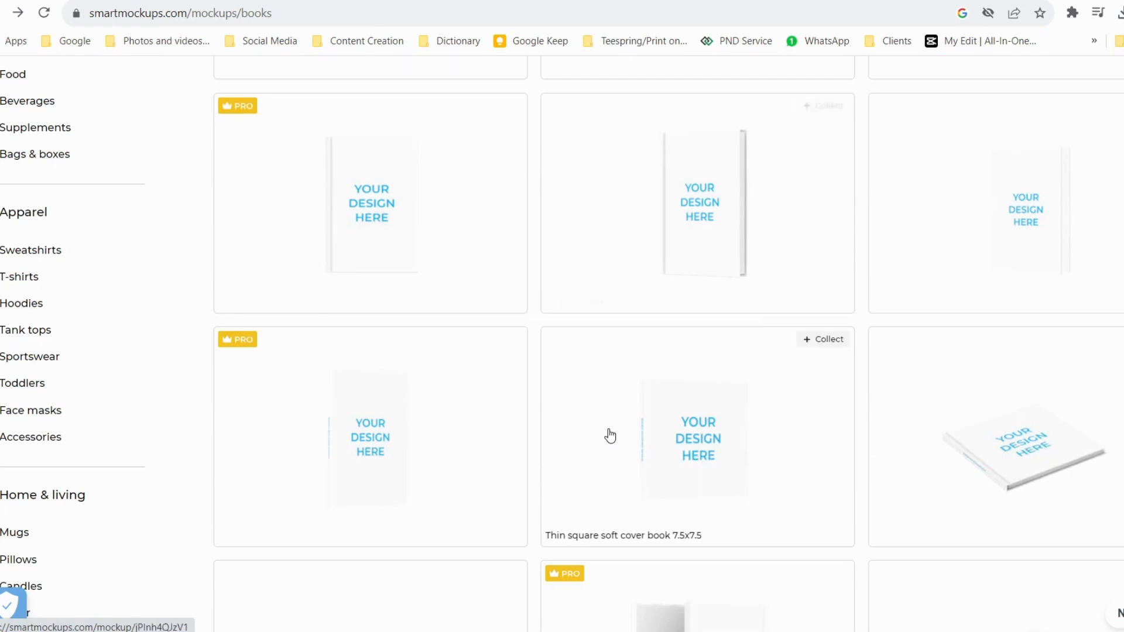
pyautogui.click(676, 253)
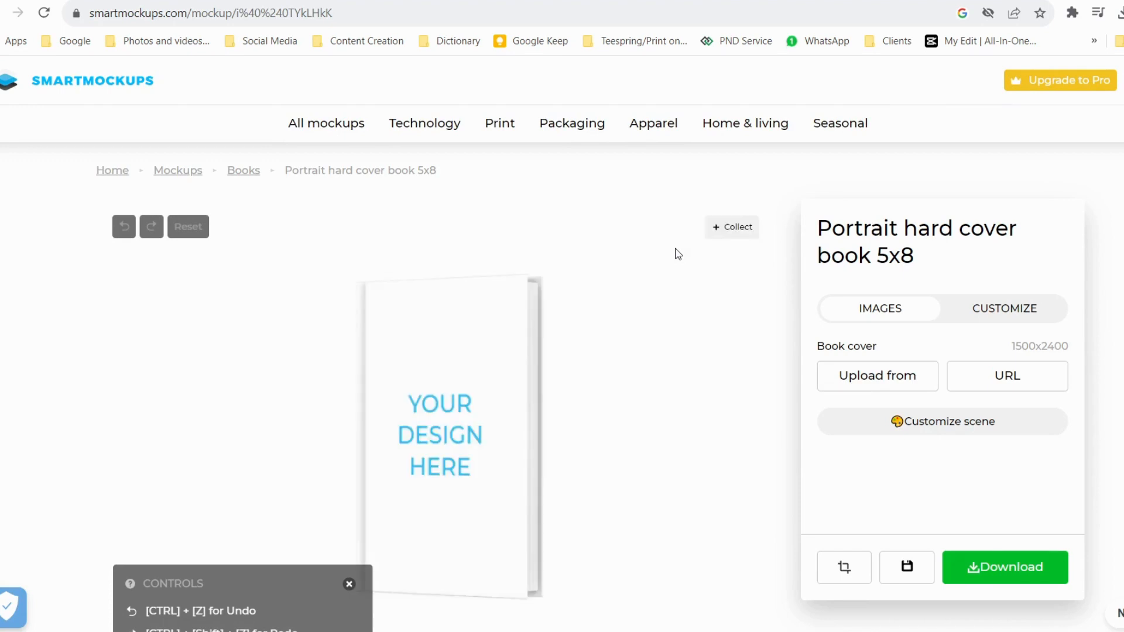
pyautogui.scroll(-2, 804, 247)
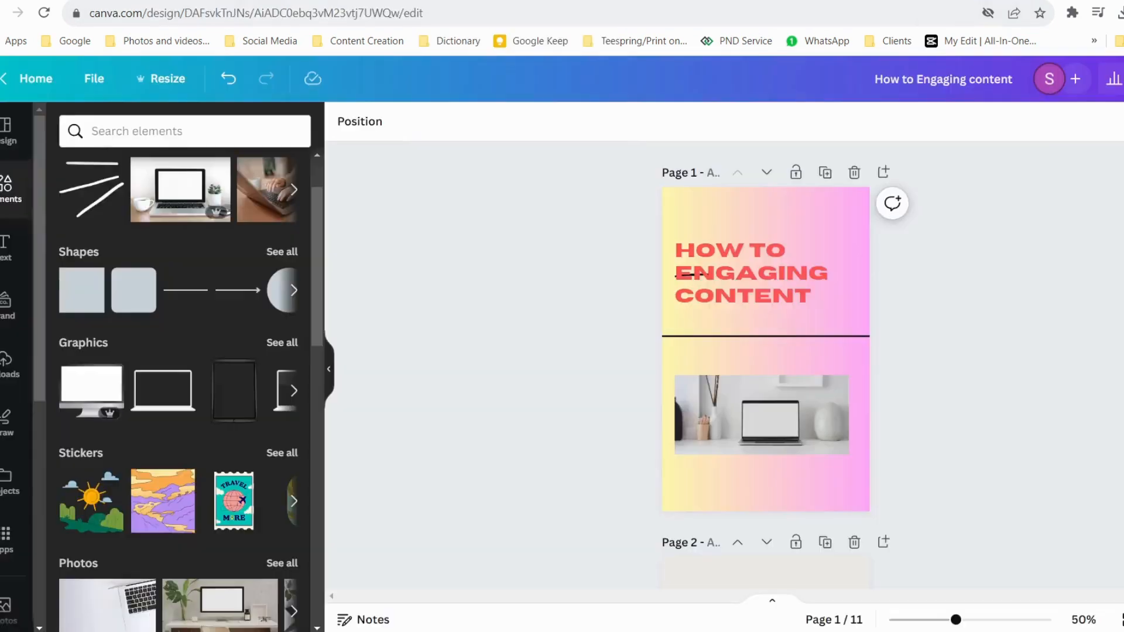
# Step: Return to the Canva design and download only page 1, the cover, as a PNG
pyautogui.click(797, 231)
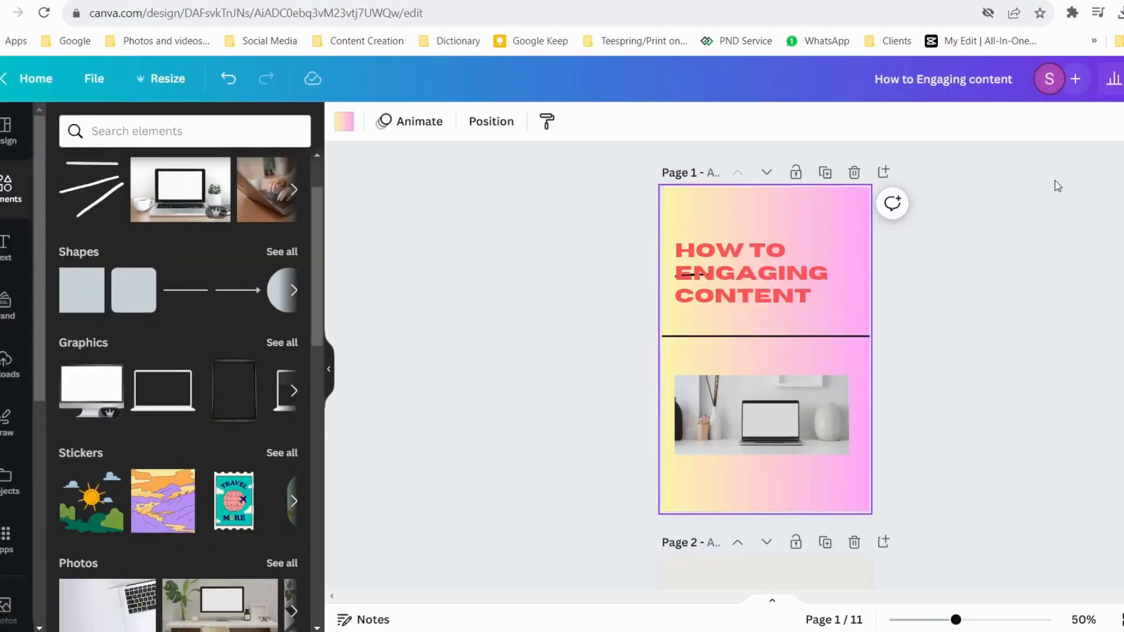
pyautogui.click(1121, 78)
pyautogui.click(1059, 486)
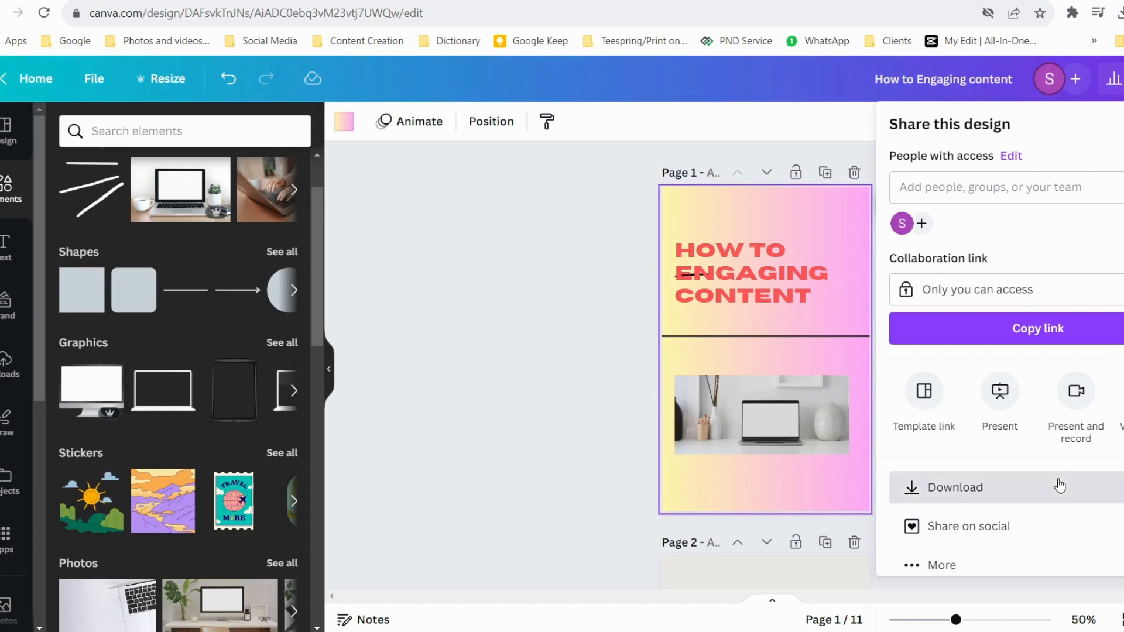
pyautogui.click(1007, 375)
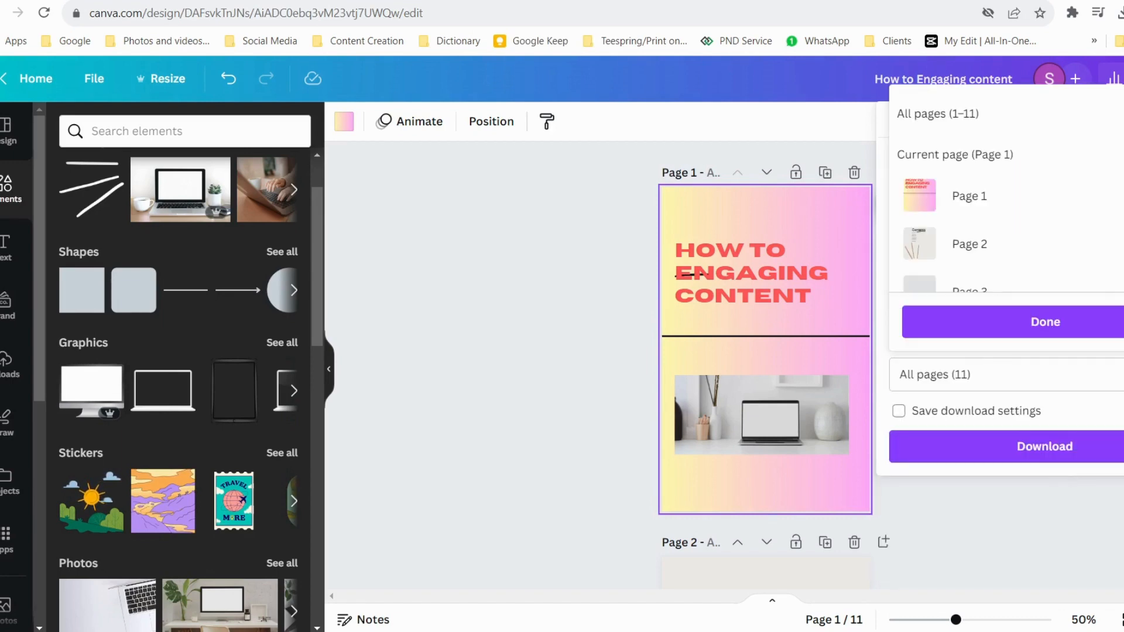
pyautogui.click(938, 114)
pyautogui.click(969, 195)
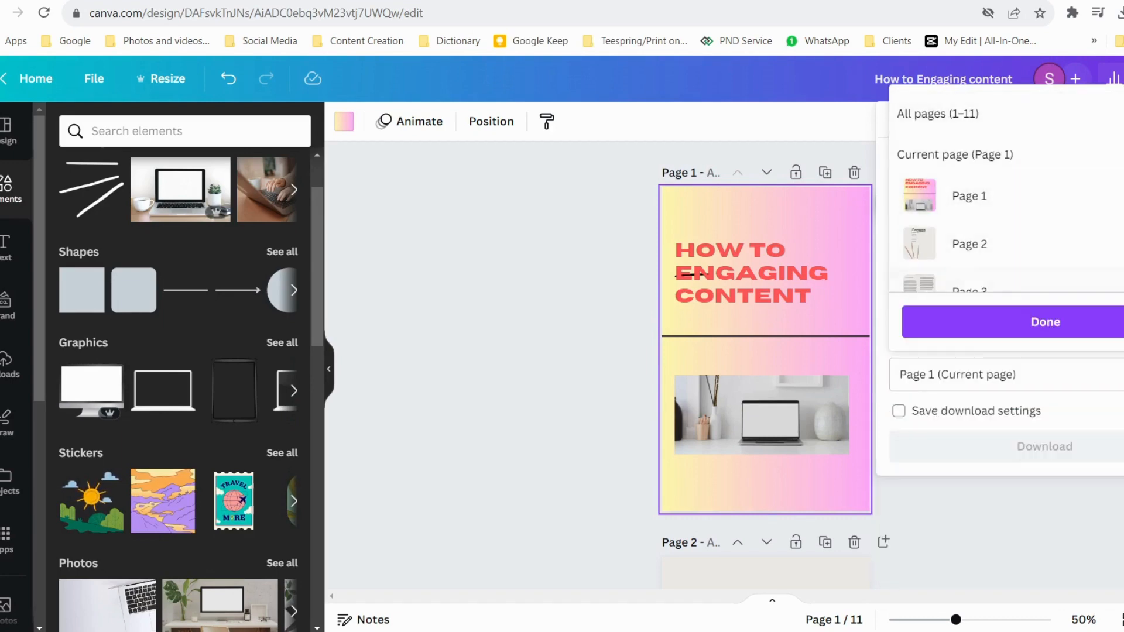
pyautogui.click(1045, 321)
pyautogui.click(1107, 451)
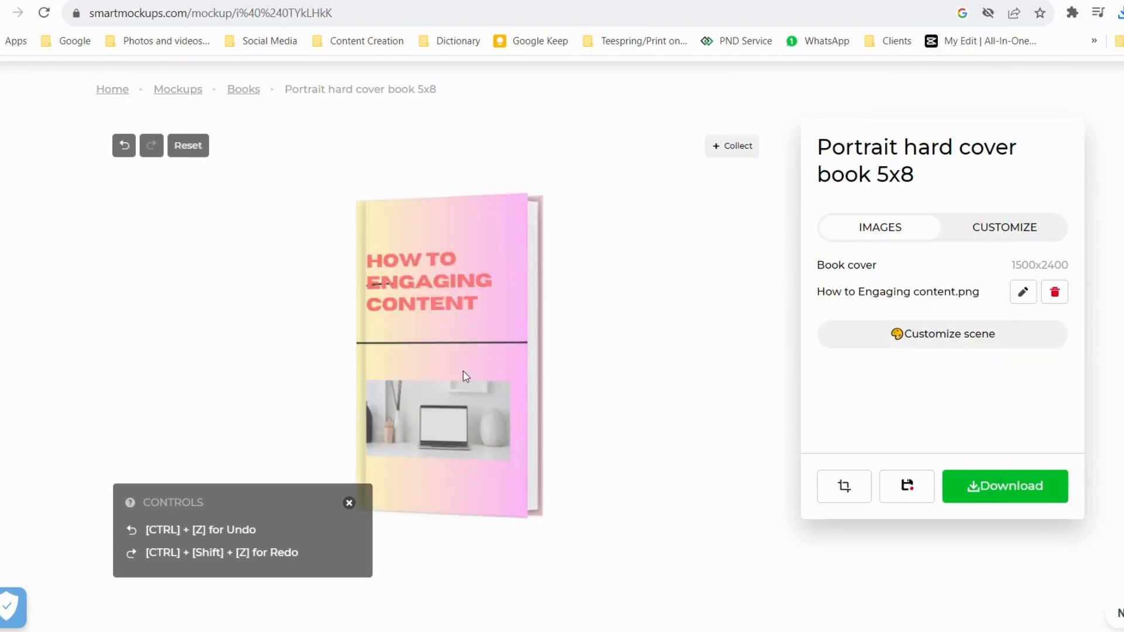
# Step: Look over the cover mockup in Smartmockups, switch back to Canva and add a blank page after the cover
pyautogui.scroll(-3, 554, 520)
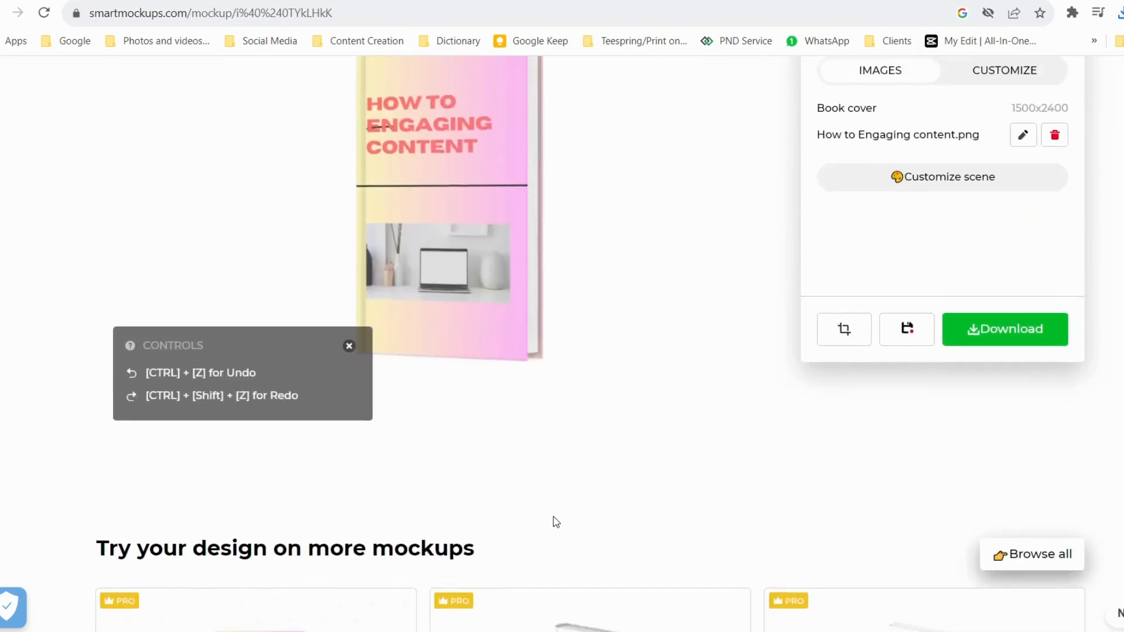
pyautogui.scroll(3, 553, 517)
pyautogui.hotkey('ctrl', 'Tab')
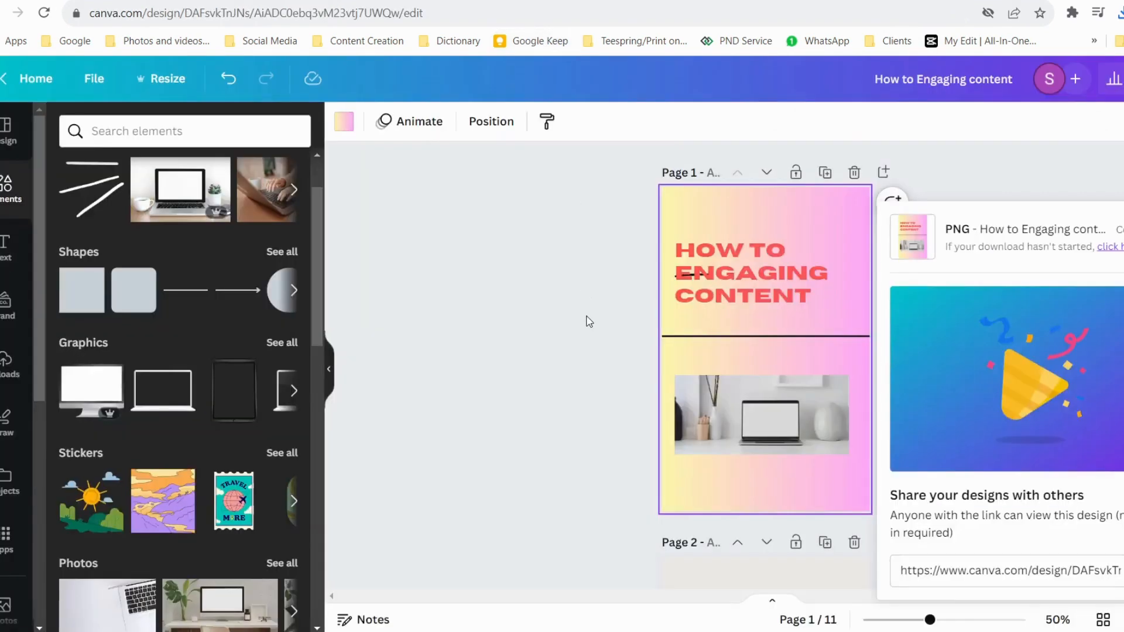
pyautogui.scroll(-4, 588, 325)
pyautogui.scroll(4, 588, 325)
pyautogui.click(883, 172)
pyautogui.click(883, 172)
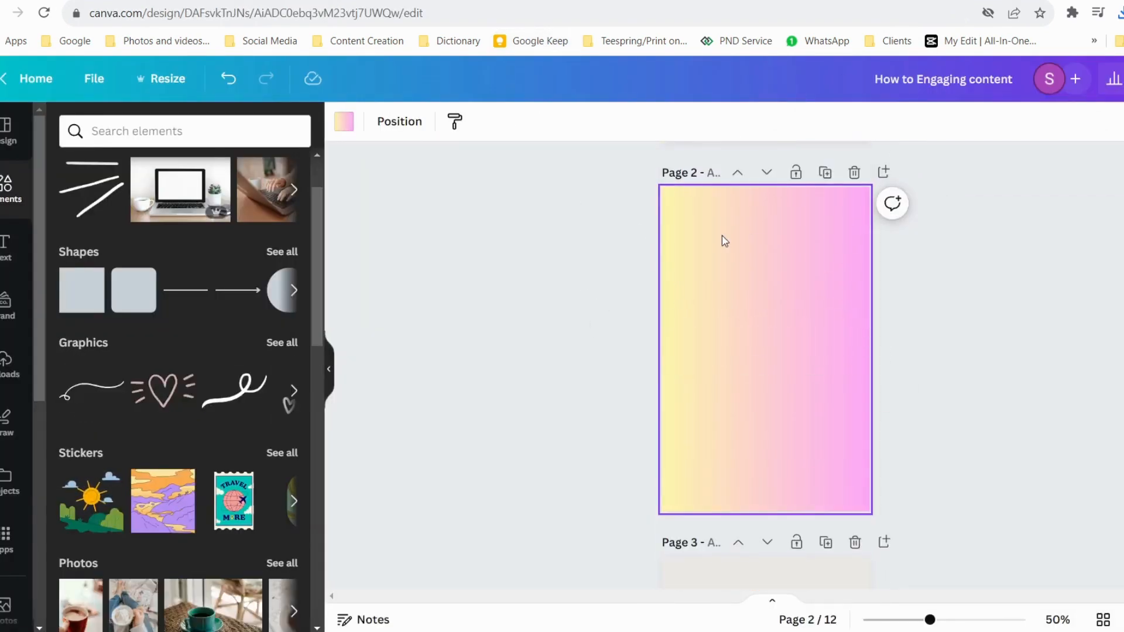
# Step: Add the 3D book-shaped frame from the Frames collection to the blank page 2 and enlarge it
pyautogui.scroll(-5, 225, 483)
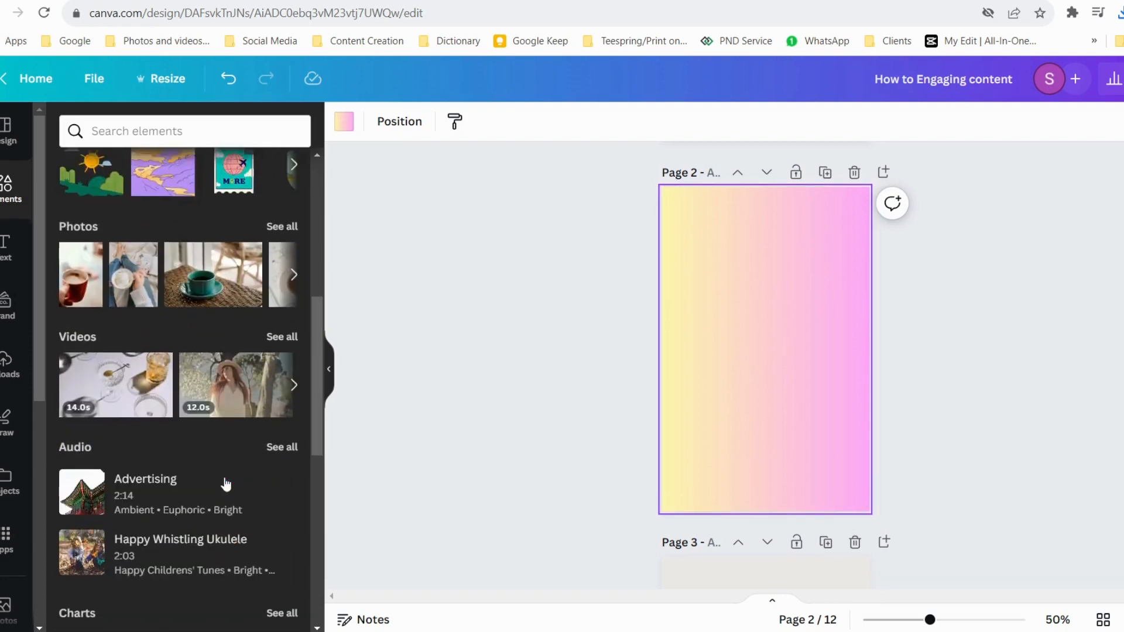
pyautogui.scroll(-8, 225, 484)
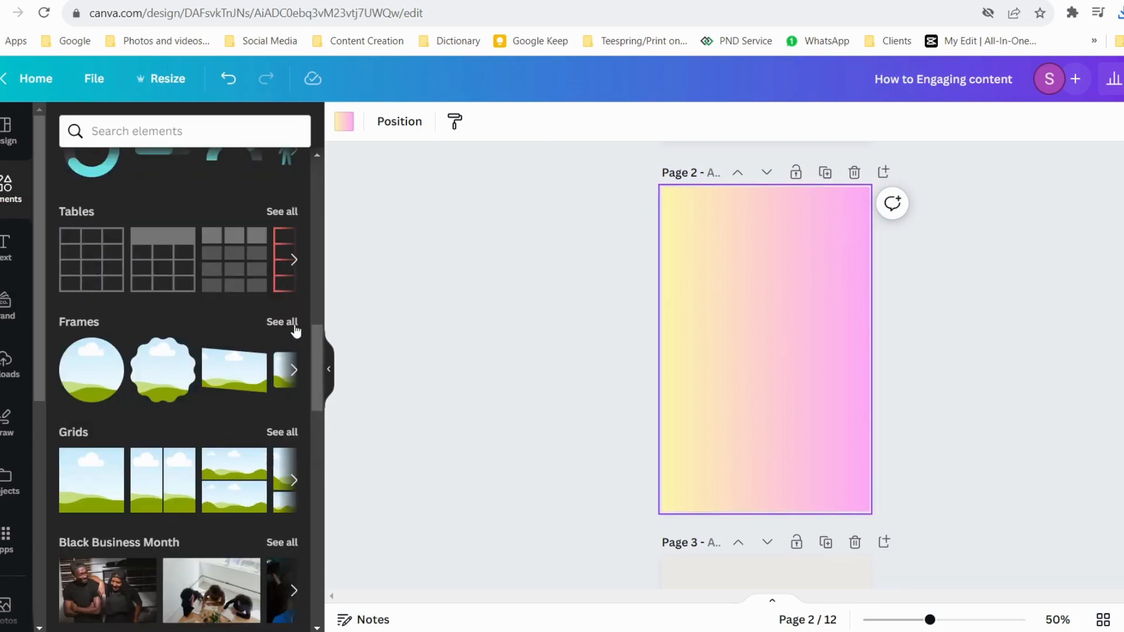
pyautogui.click(283, 322)
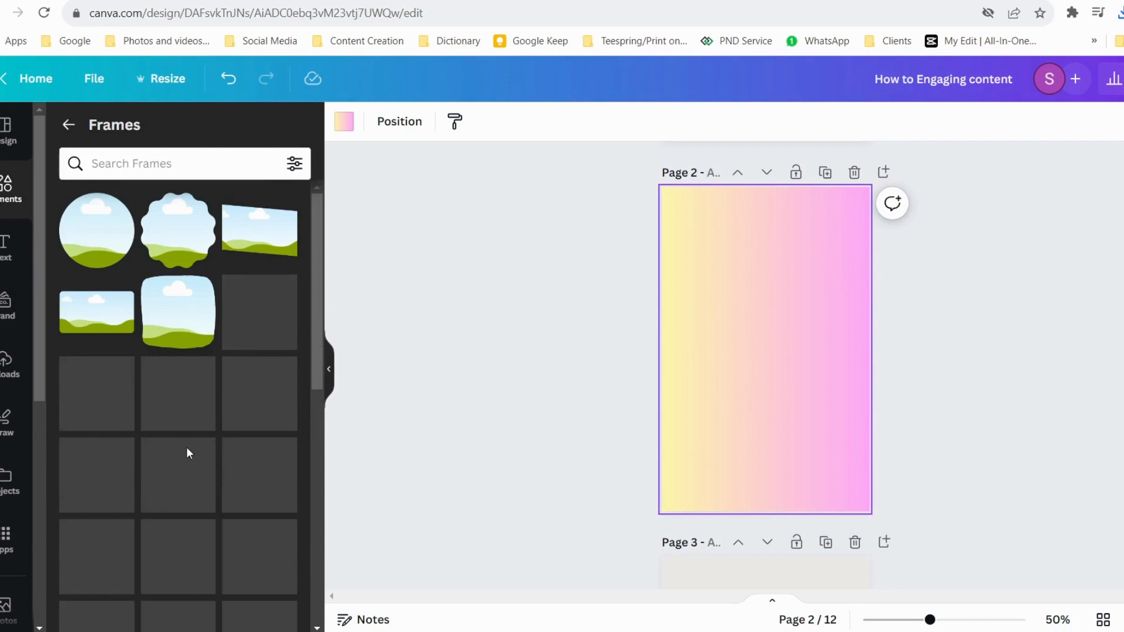
pyautogui.scroll(-5, 188, 449)
pyautogui.click(114, 257)
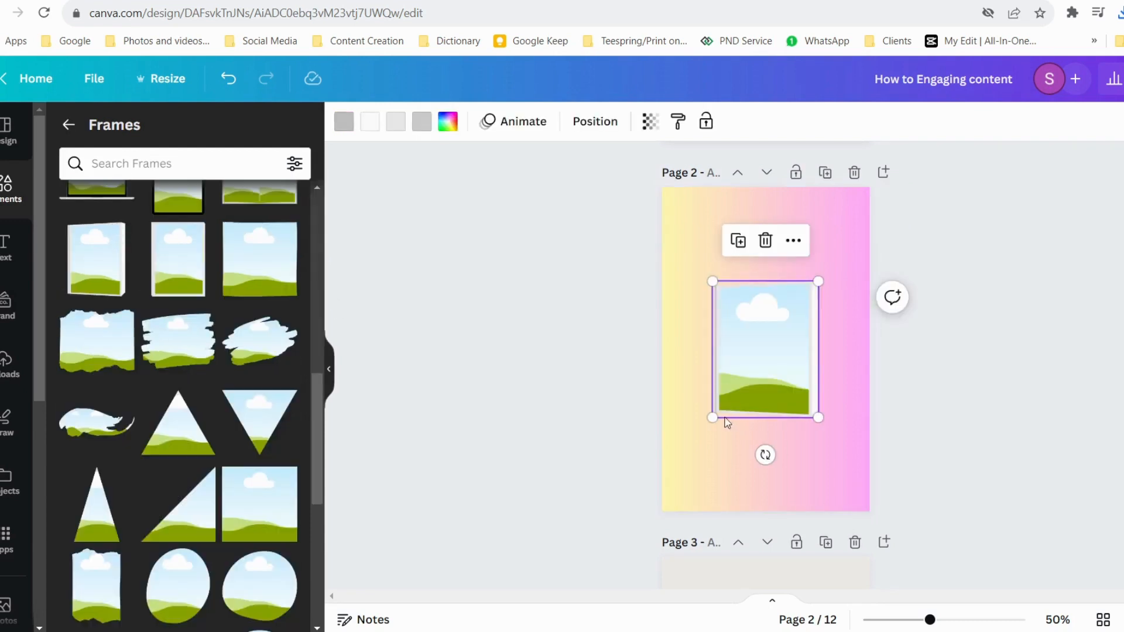
pyautogui.moveTo(713, 417); pyautogui.dragTo(689, 447)
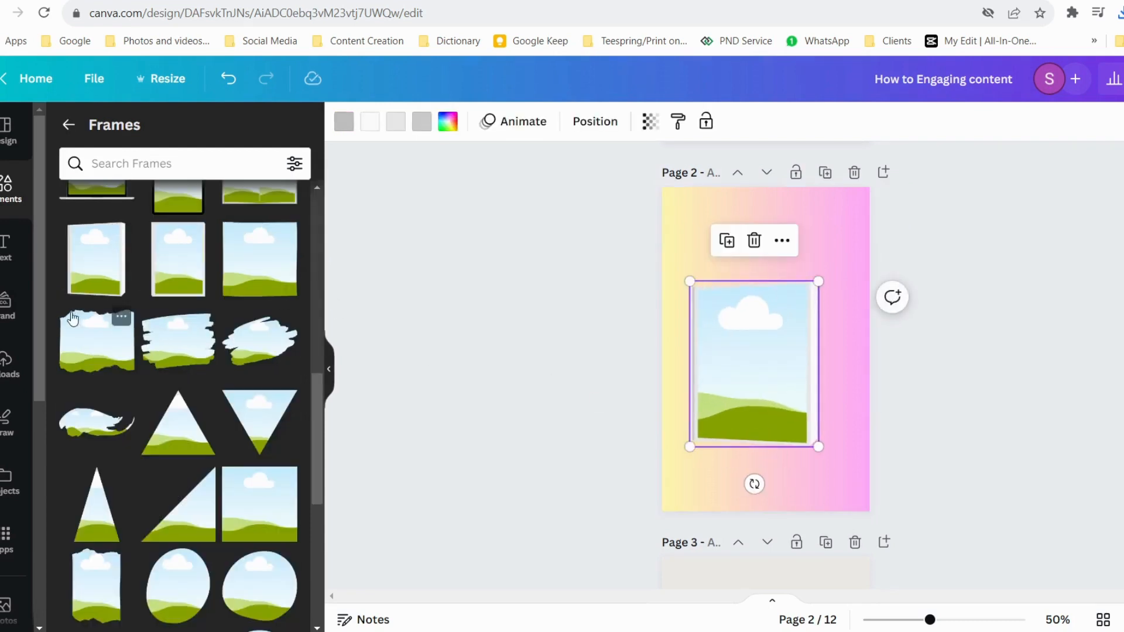
# Step: Add the recently used white-desk laptop photo to page 2 and place it inside the book frame
pyautogui.scroll(4, 512, 357)
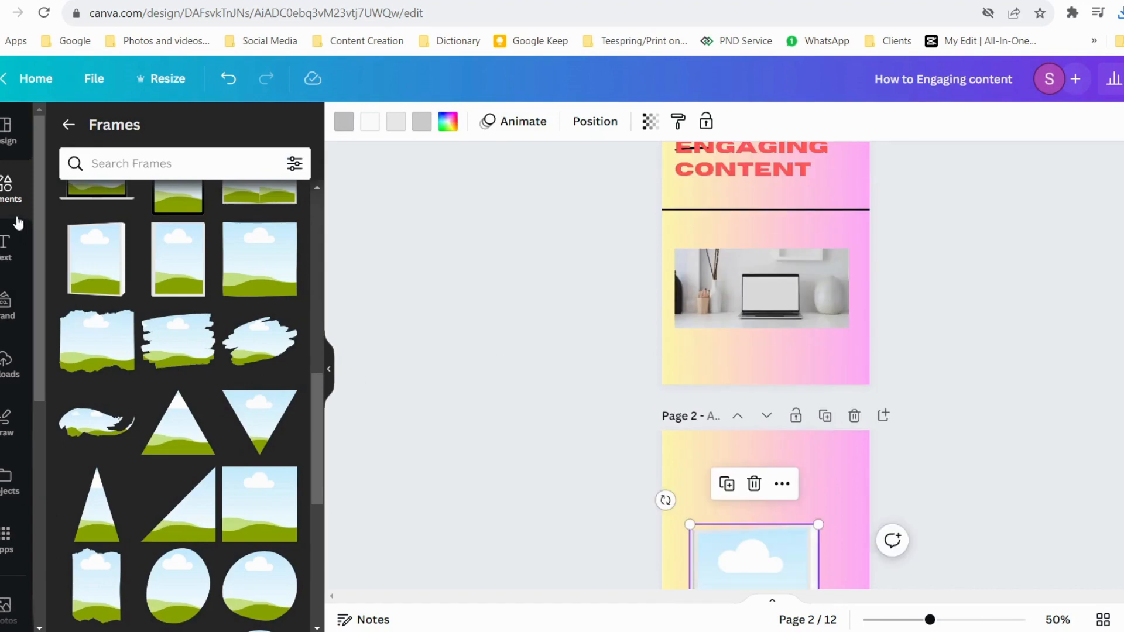
pyautogui.click(73, 124)
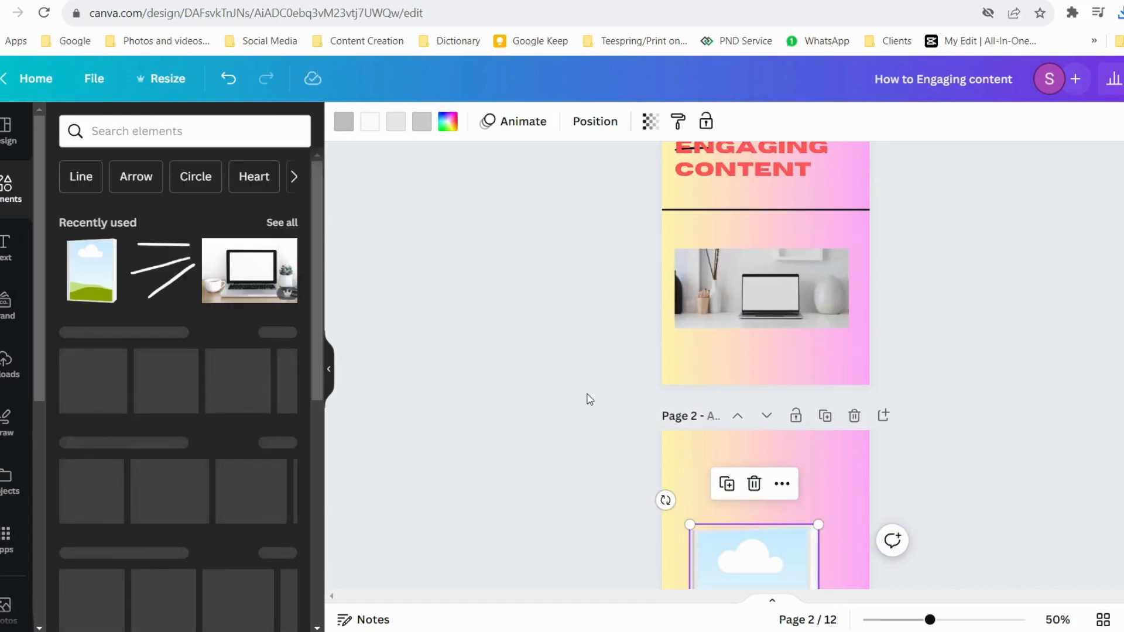
pyautogui.scroll(-3, 612, 413)
pyautogui.click(280, 276)
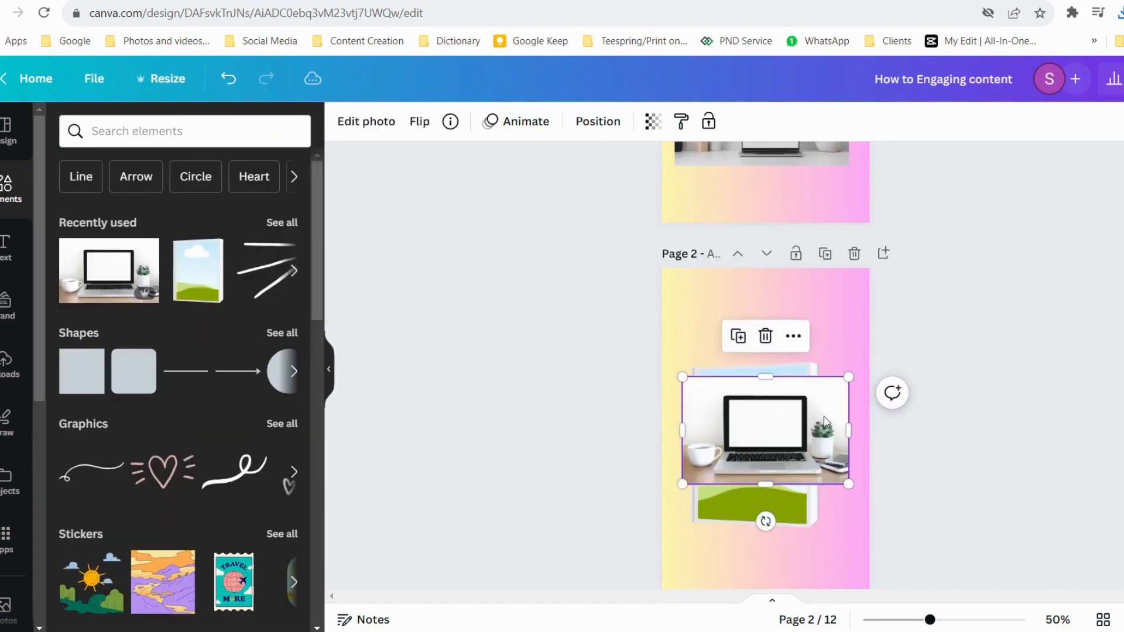
pyautogui.moveTo(808, 430); pyautogui.dragTo(771, 464)
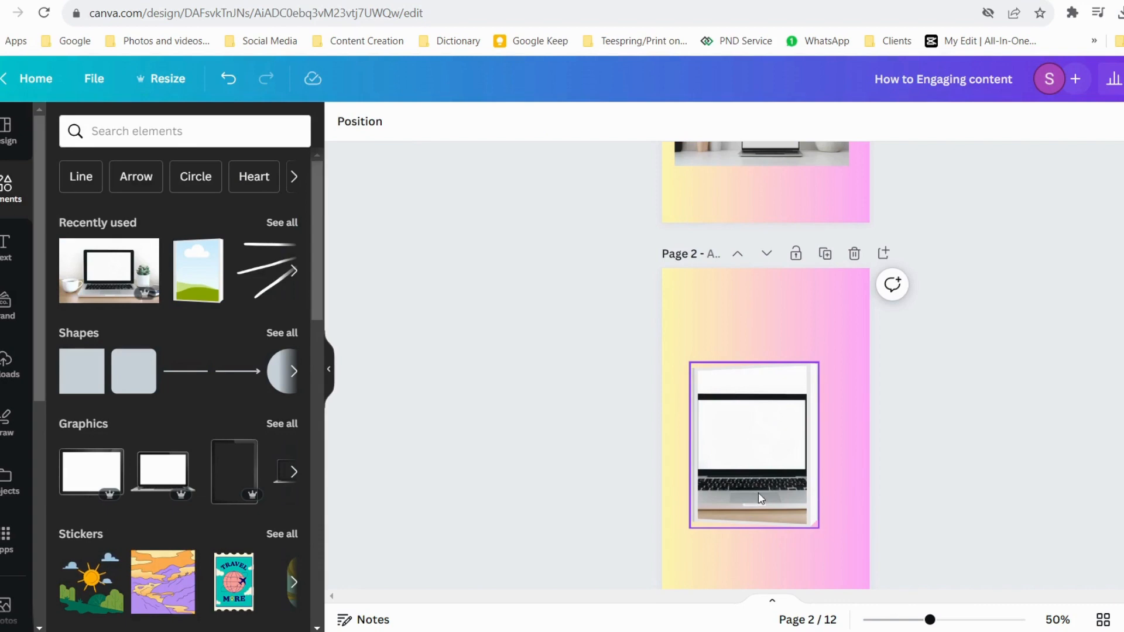
pyautogui.scroll(1, 760, 498)
pyautogui.scroll(-2, 773, 496)
pyautogui.click(775, 497)
pyautogui.scroll(2, 775, 497)
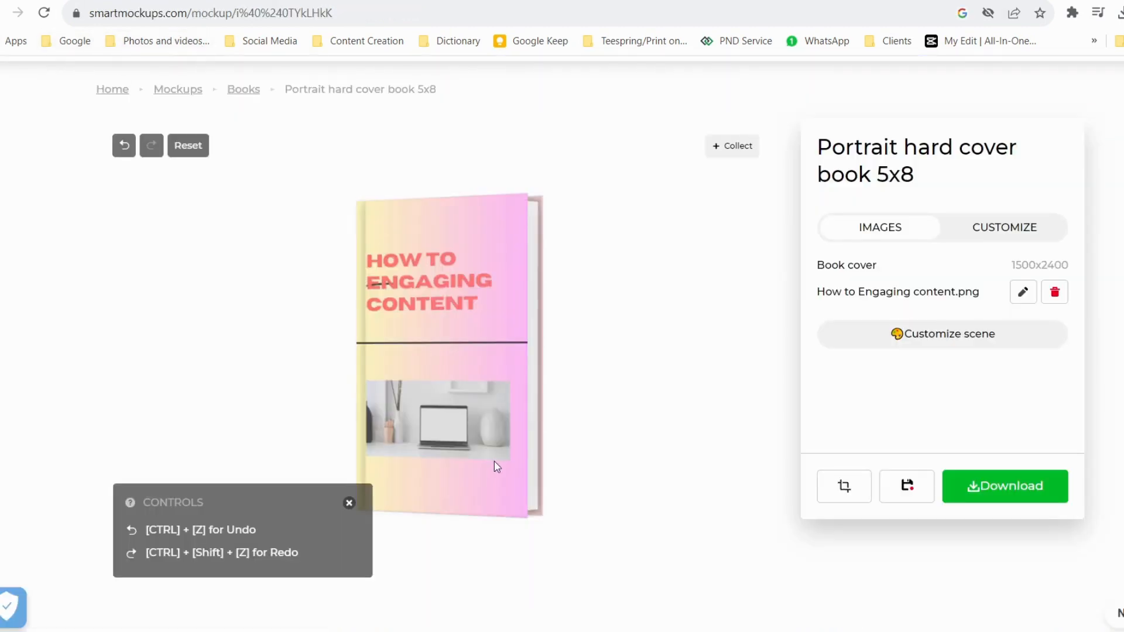
# Step: Switch from the Smartmockups book mockup to Fiverr and search its services for "ebook"
pyautogui.scroll(2, 641, 306)
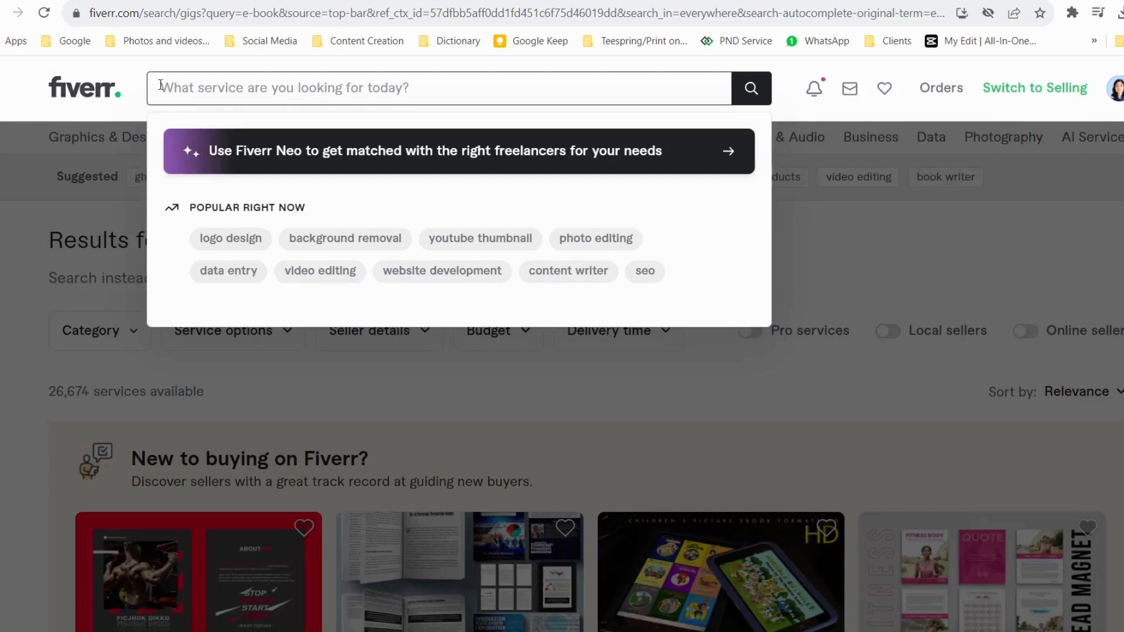
pyautogui.write('e')
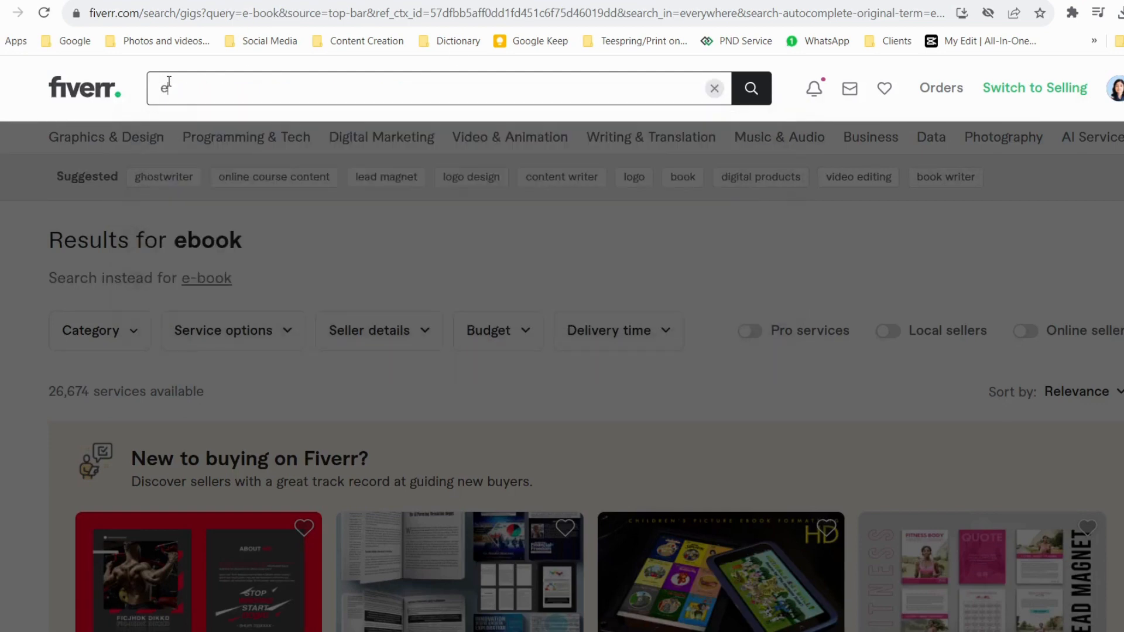
pyautogui.write('book')
pyautogui.press('Return')
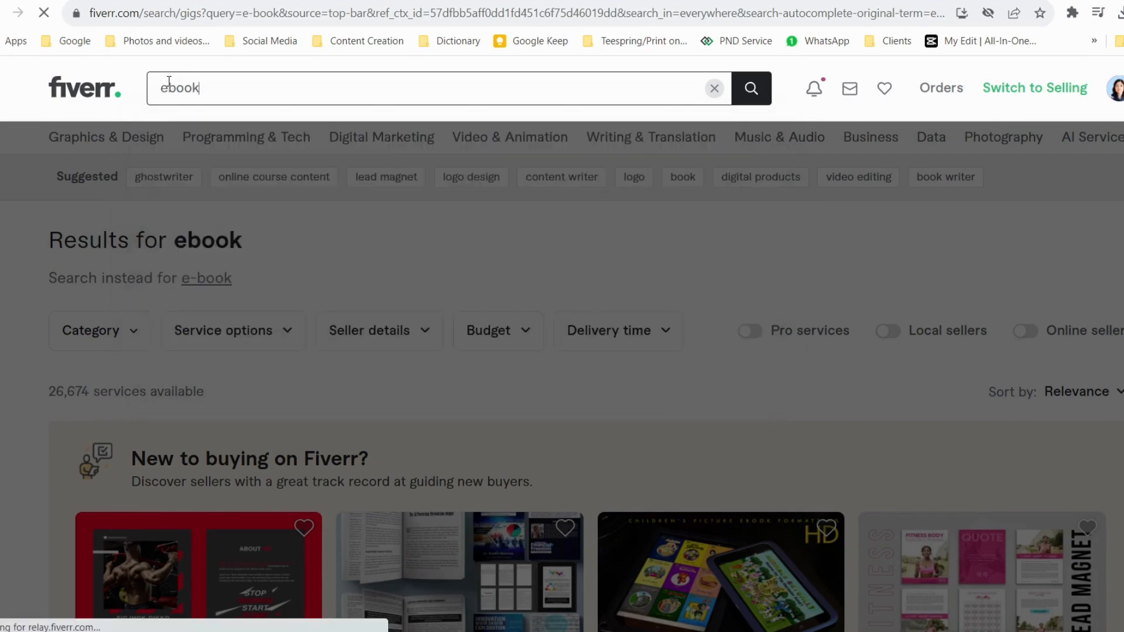
# Step: Browse the ebook gig listings, examining the kinds of services offered, their ratings and starting prices
pyautogui.scroll(-4, 304, 410)
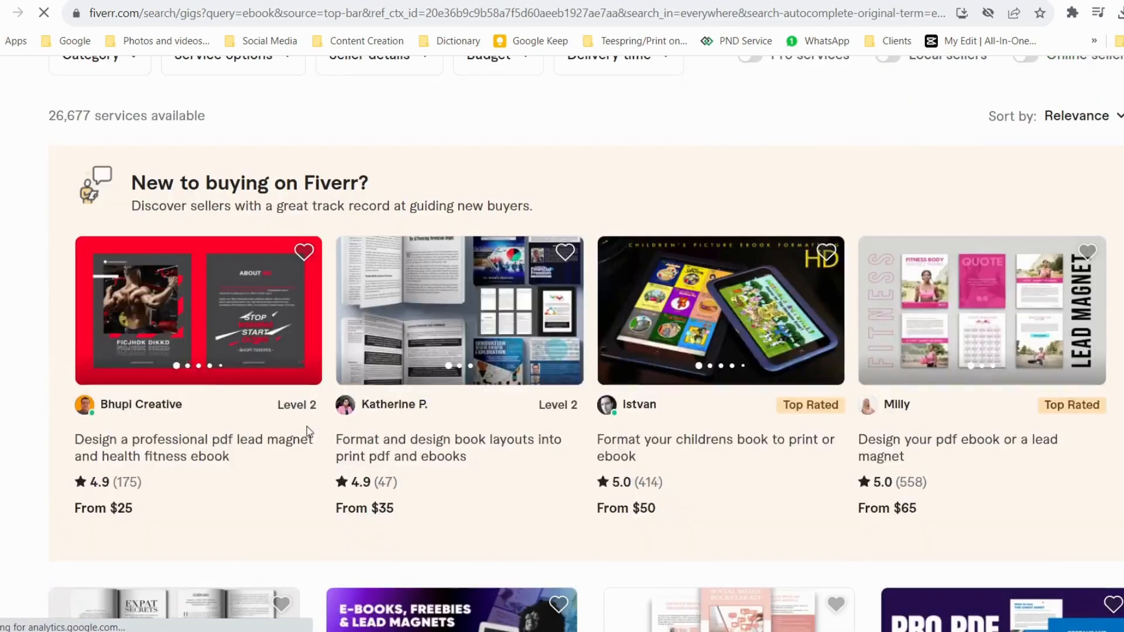
pyautogui.scroll(-3, 307, 434)
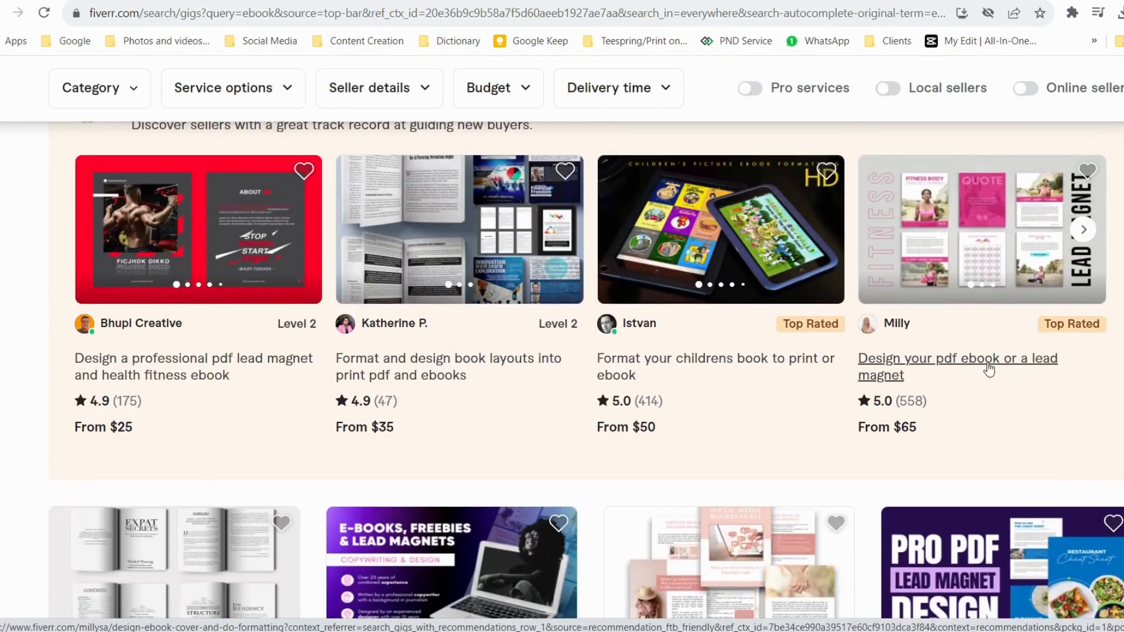
pyautogui.scroll(-4, 929, 384)
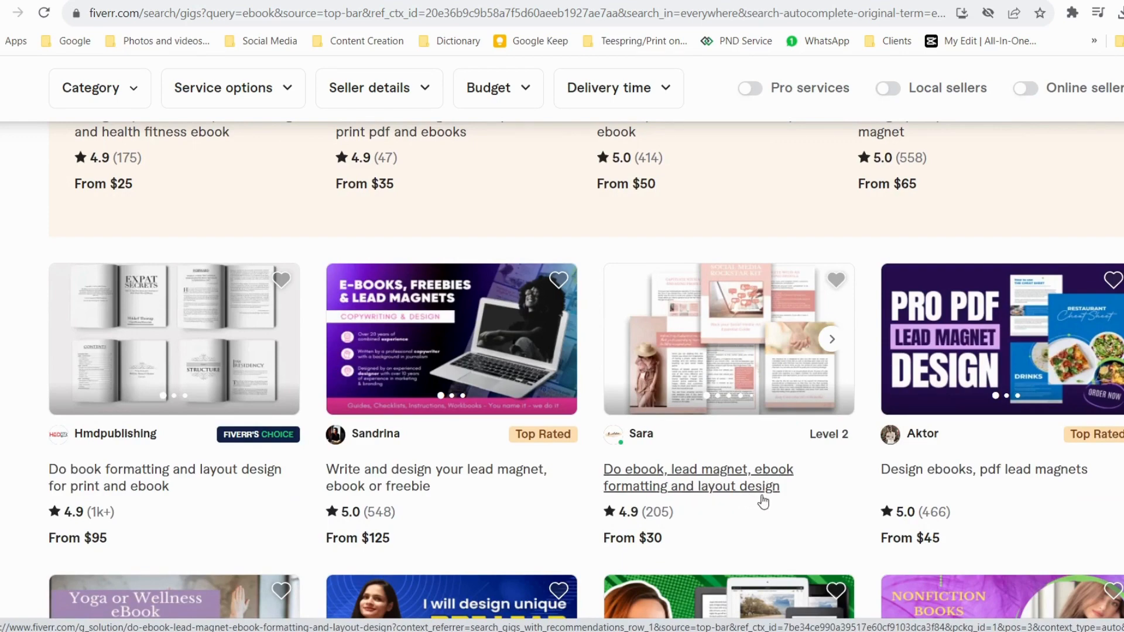
pyautogui.scroll(-4, 763, 502)
pyautogui.scroll(-3, 606, 527)
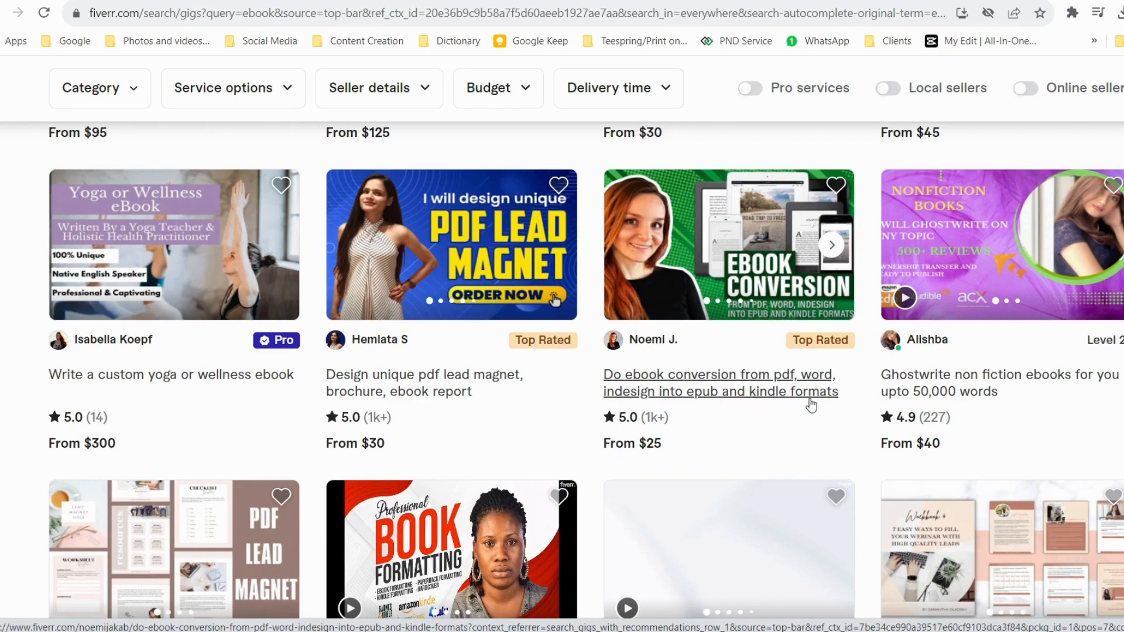
pyautogui.scroll(-5, 785, 471)
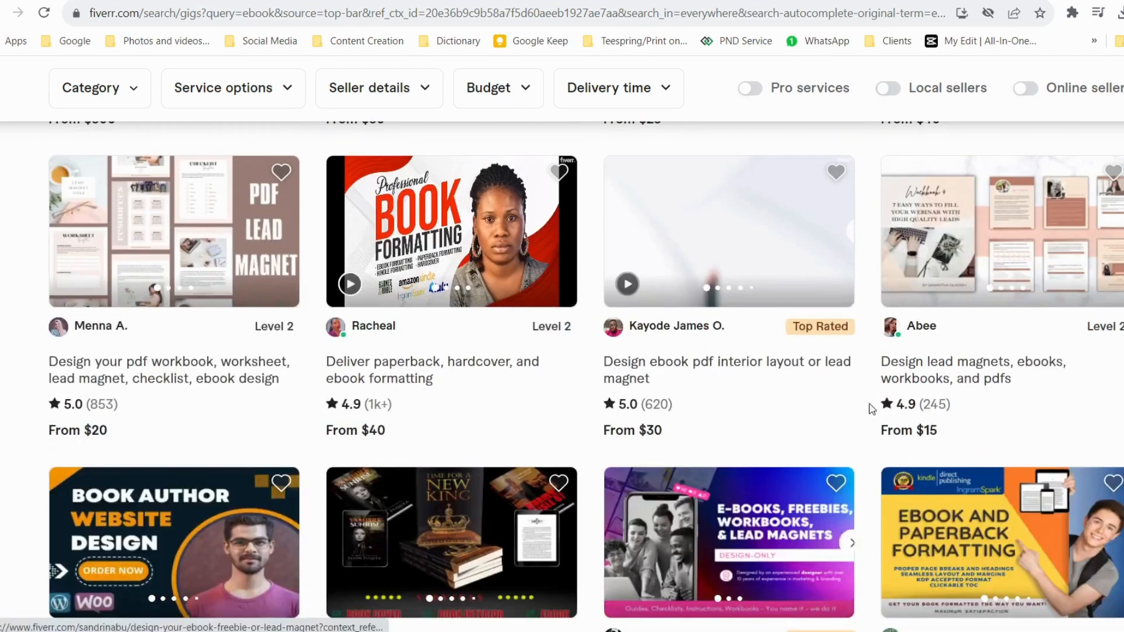
pyautogui.scroll(-15, 862, 437)
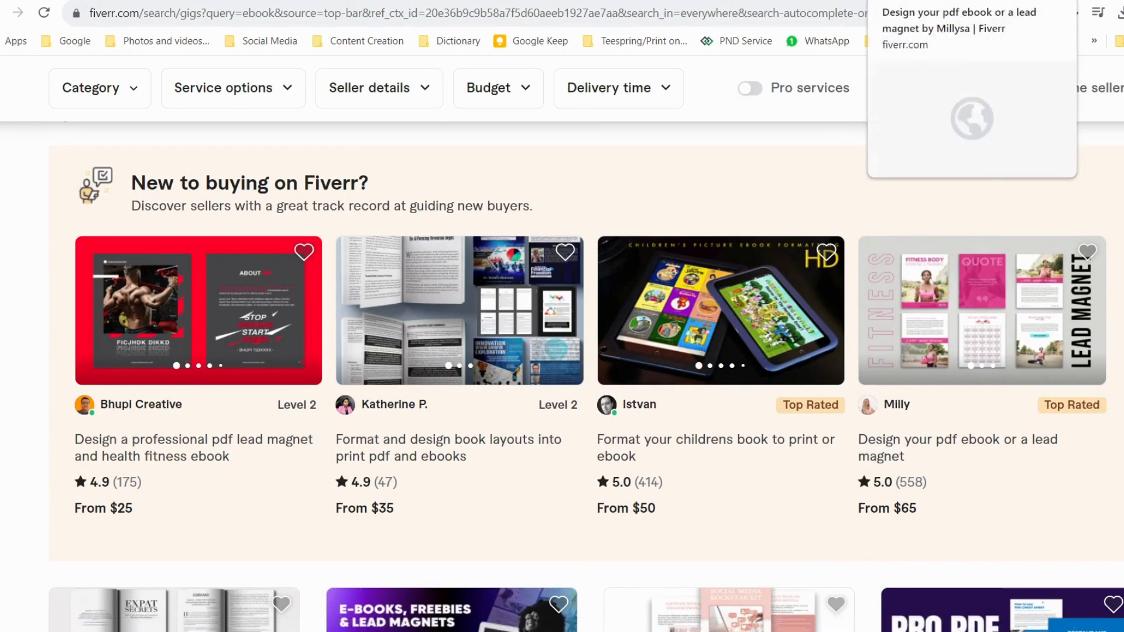
# Step: Open the "Design your pdf ebook or a lead magnet" gig and compare its Basic, Standard and Premium packages
pyautogui.click(937, 1)
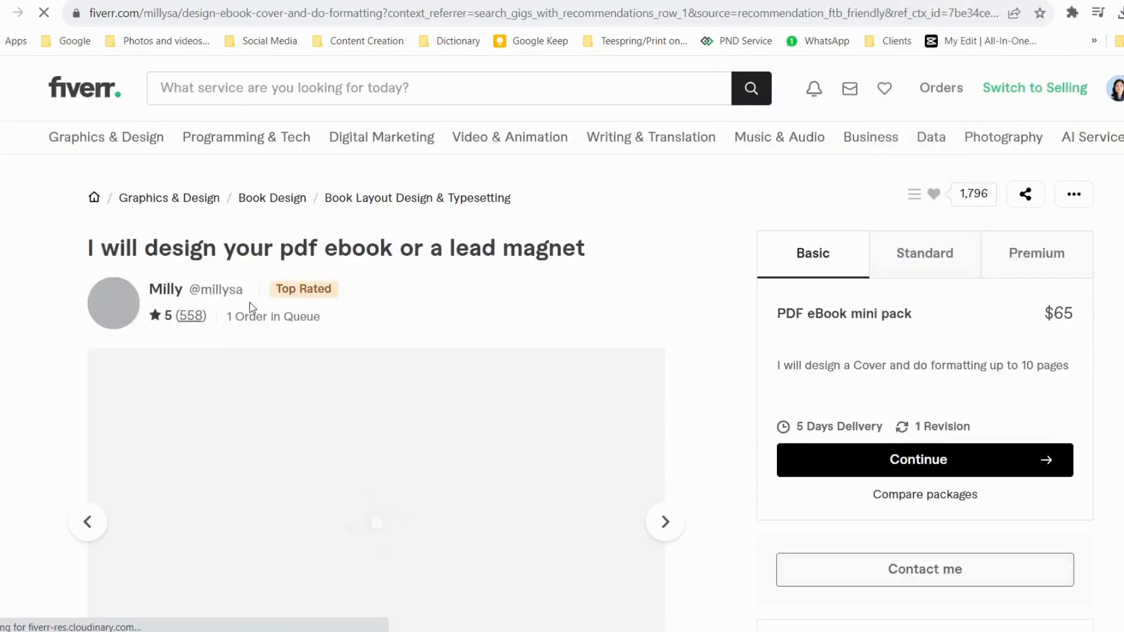
pyautogui.scroll(-3, 274, 345)
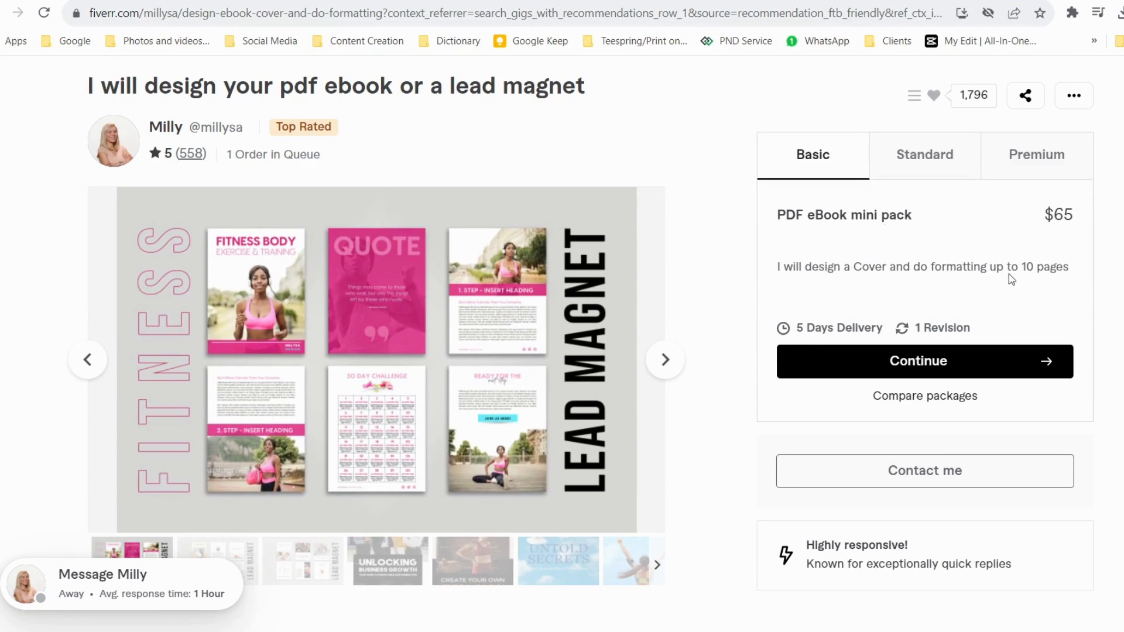
pyautogui.click(933, 153)
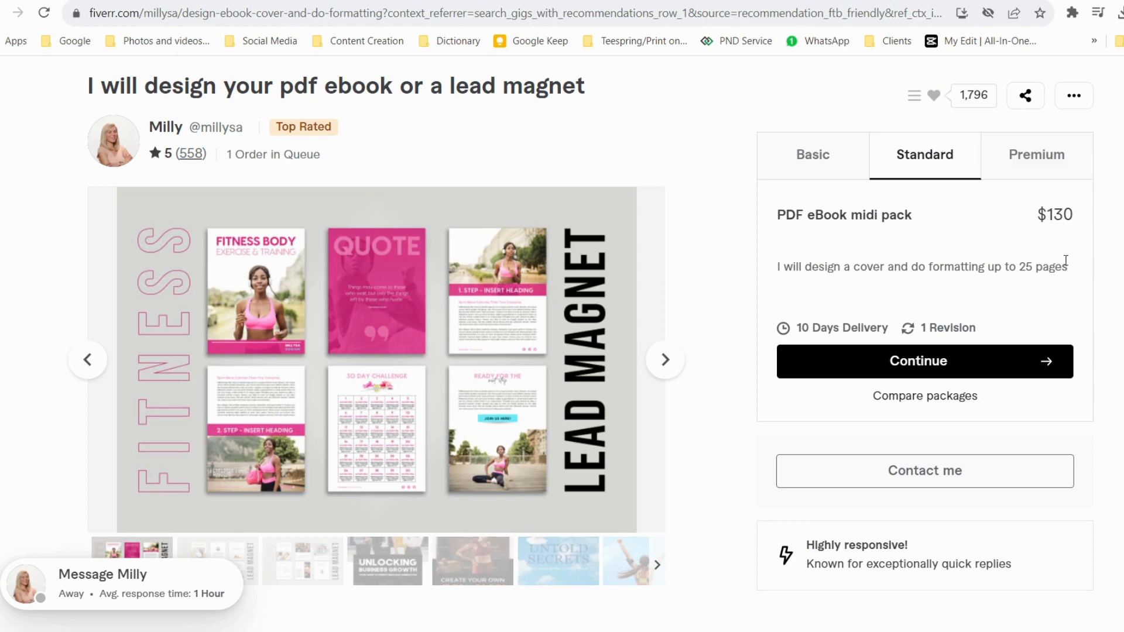
pyautogui.click(1027, 158)
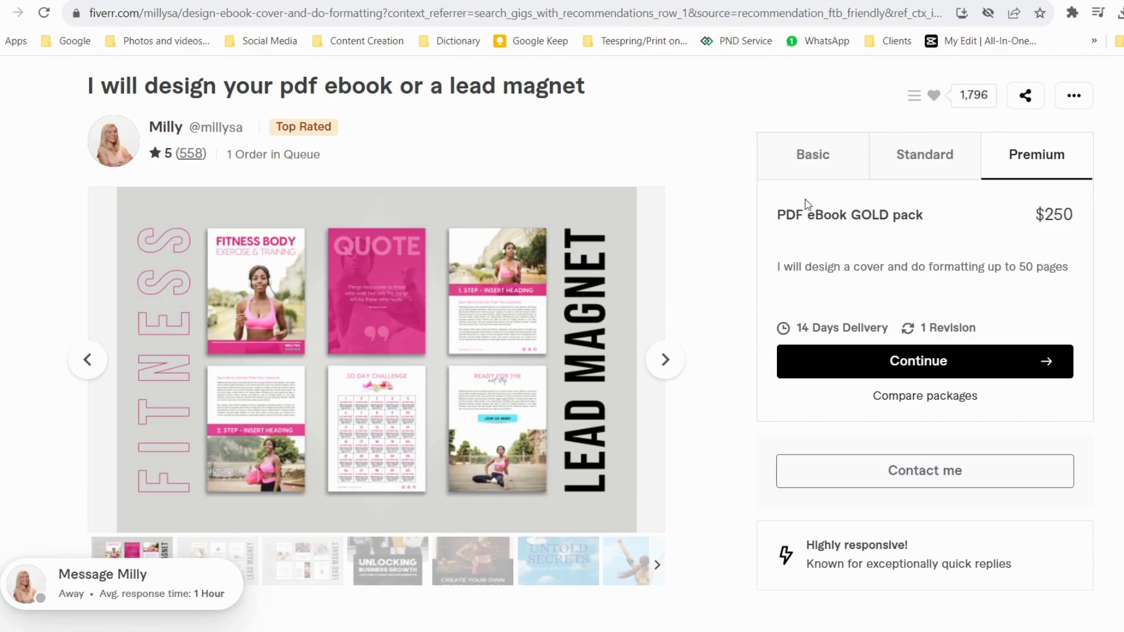
# Step: Read through the gig's seller reviews and its "About this gig" description, then return to the gig's heading
pyautogui.scroll(-4, 414, 434)
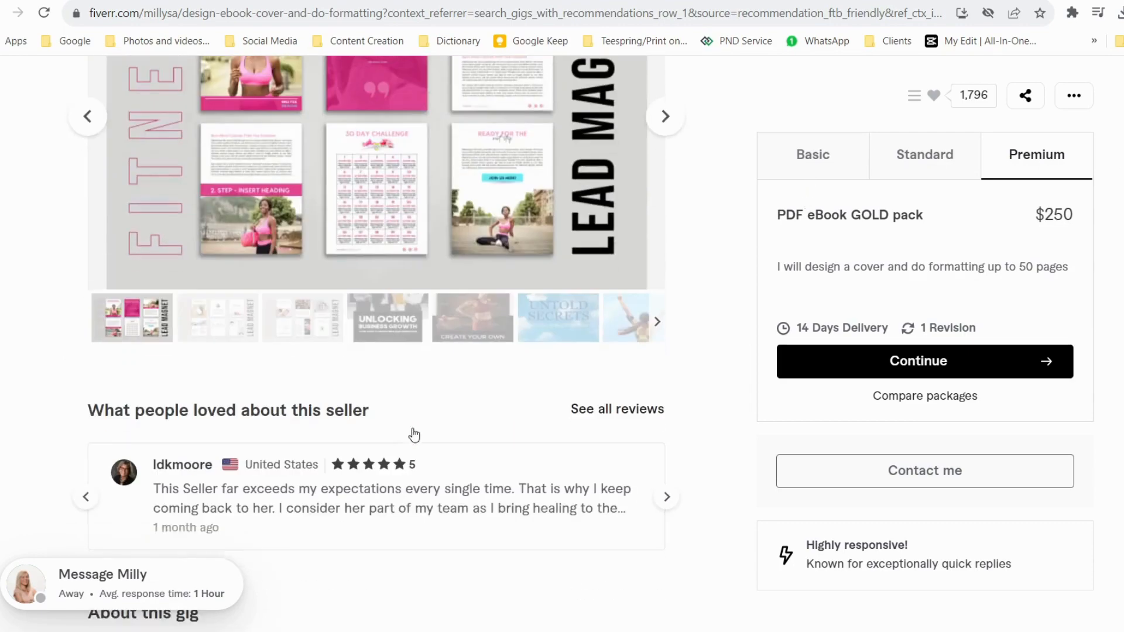
pyautogui.scroll(-3, 415, 435)
pyautogui.scroll(-4, 415, 434)
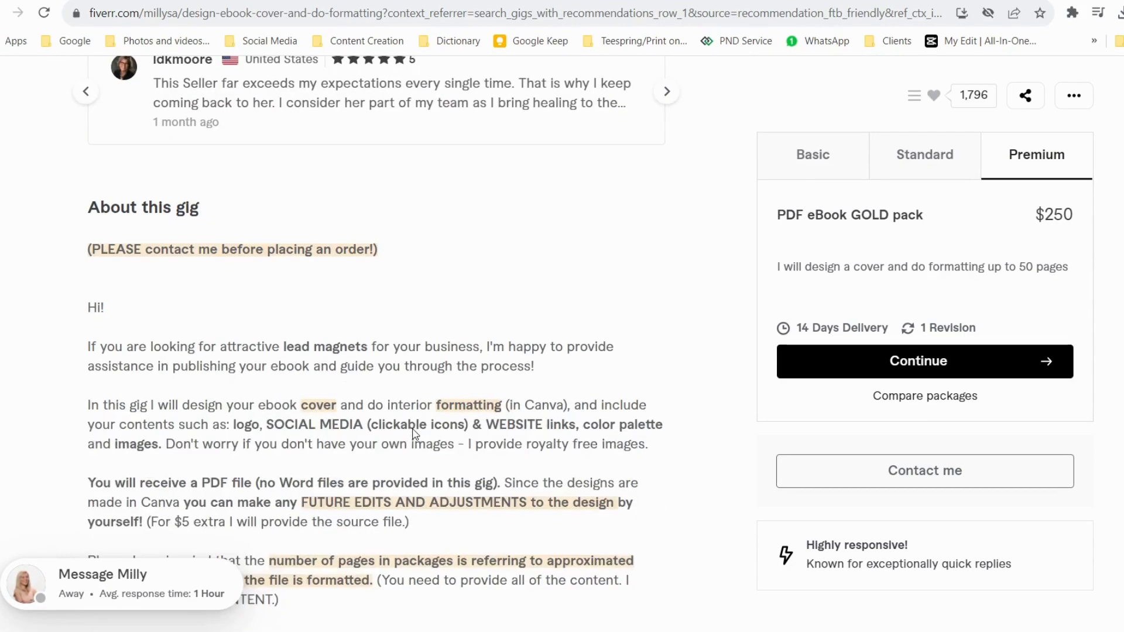
pyautogui.scroll(3, 415, 431)
pyautogui.scroll(1, 414, 427)
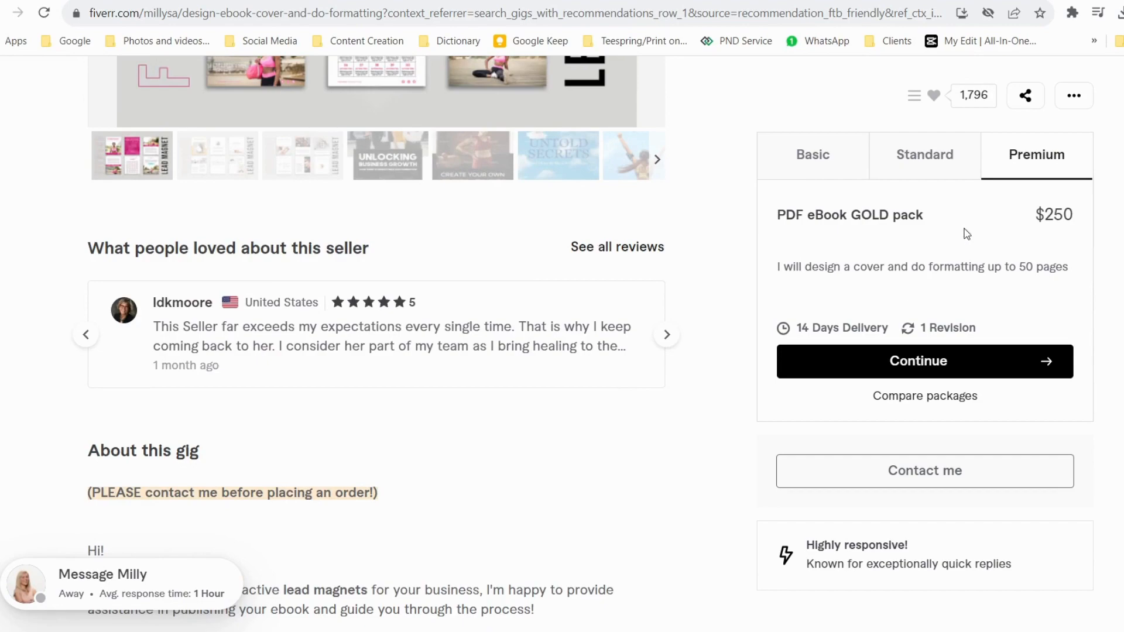
pyautogui.scroll(-1, 436, 461)
pyautogui.scroll(-3, 436, 461)
pyautogui.scroll(-13, 436, 461)
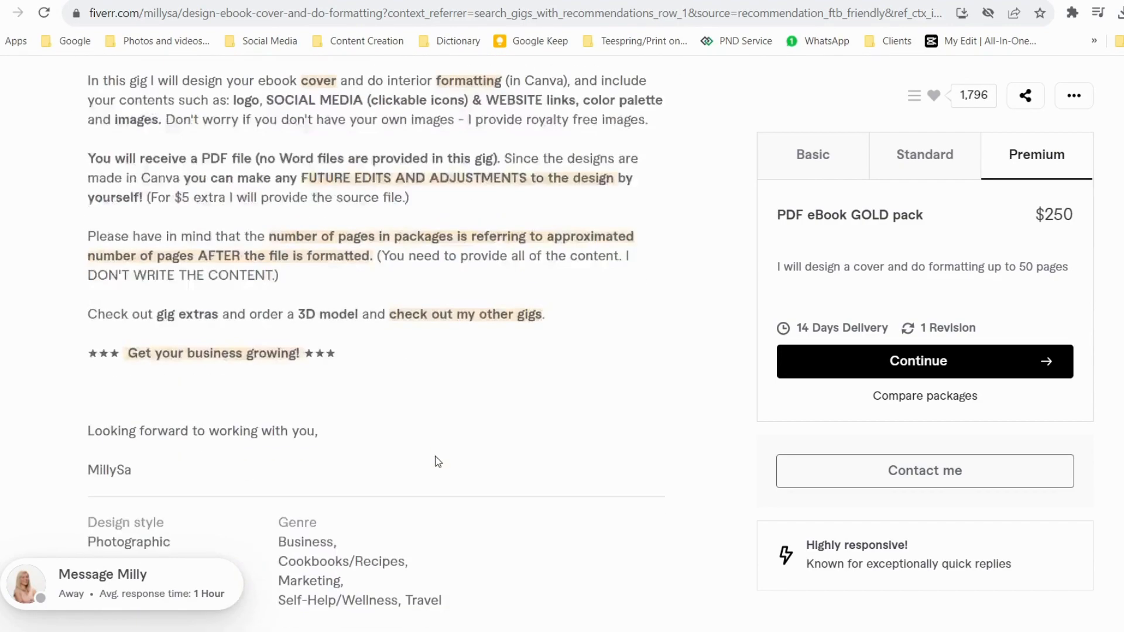
pyautogui.scroll(20, 437, 461)
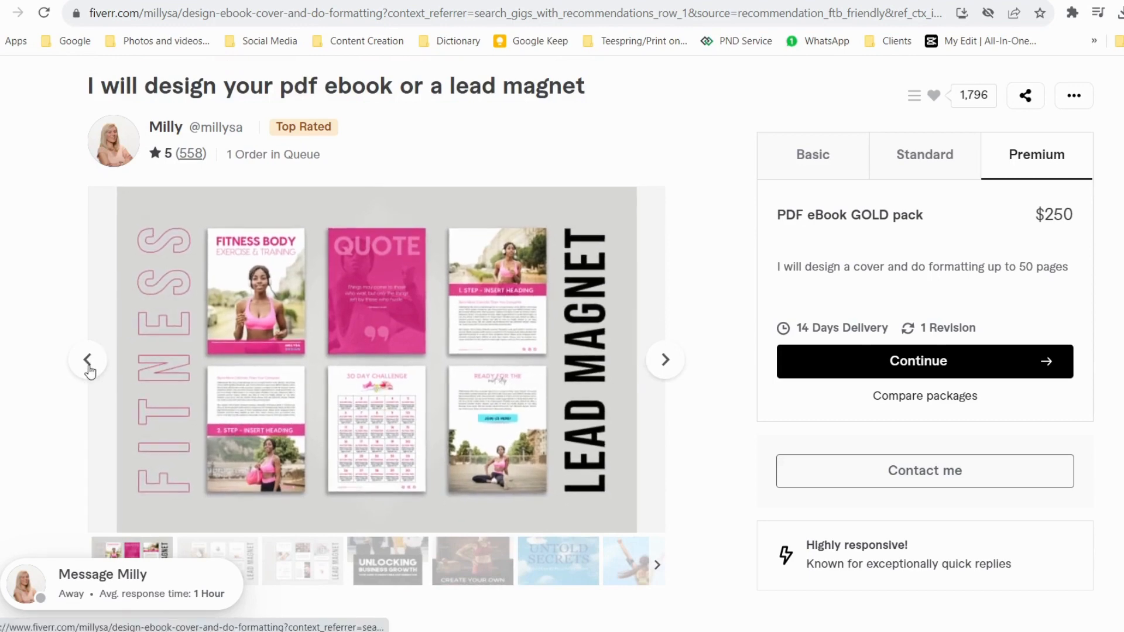
# Step: View several portfolio samples in the gig's gallery, ending with the Google Business Profile ebook cover
pyautogui.click(87, 359)
pyautogui.click(280, 561)
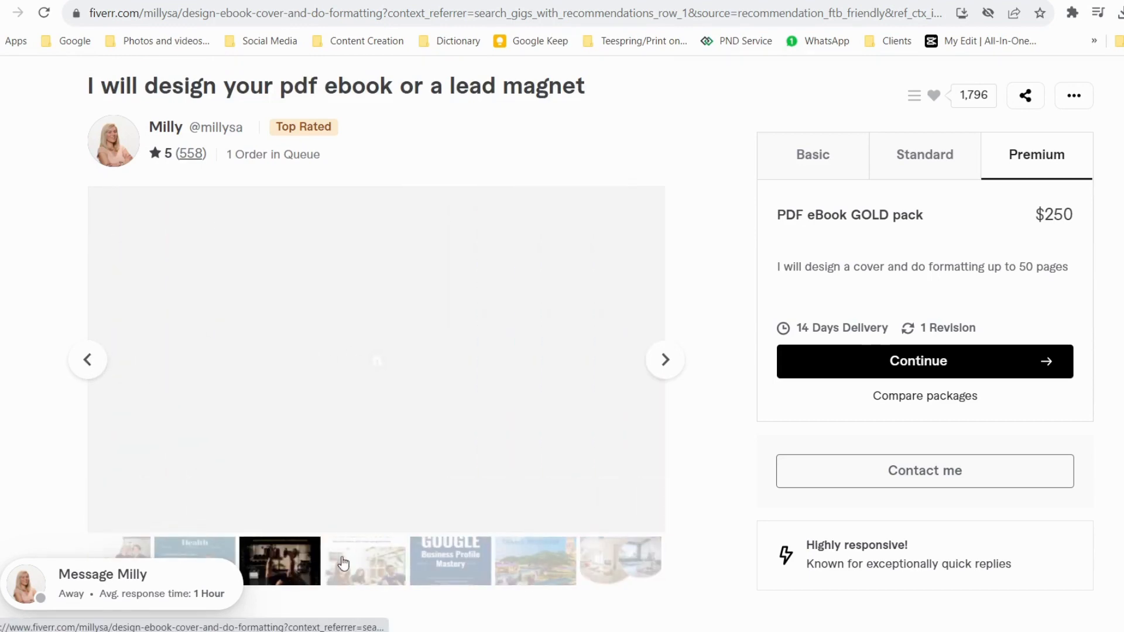
pyautogui.click(365, 561)
pyautogui.click(453, 577)
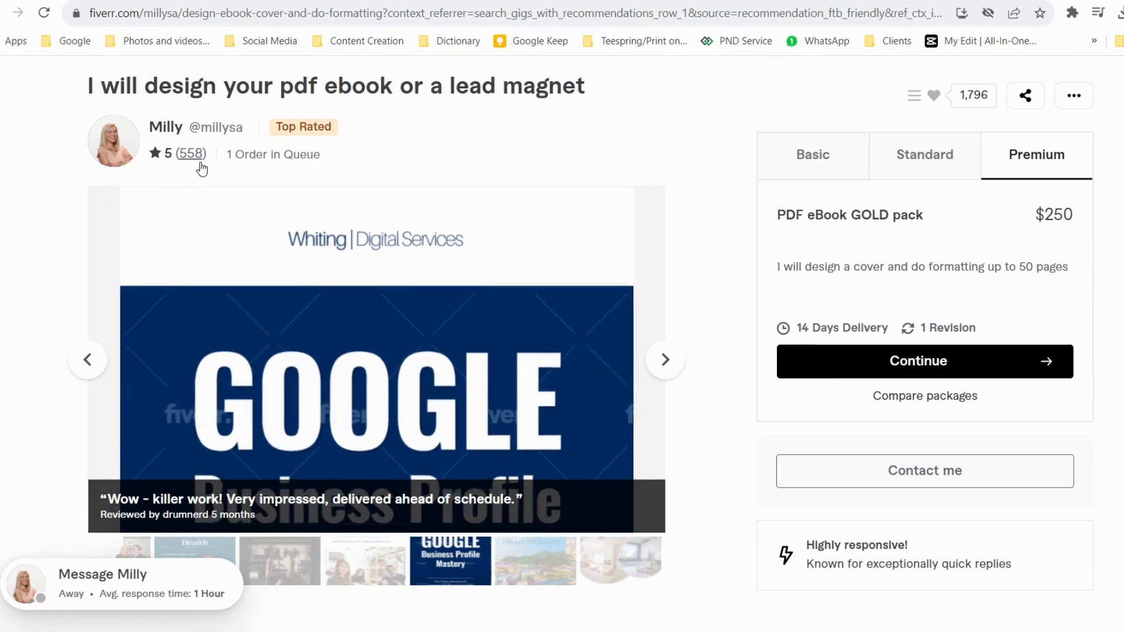
# Step: Show the gig's Standard package, multiply 558 by 130 in Calculator to estimate the seller's earnings, and minimize Calculator
pyautogui.click(925, 165)
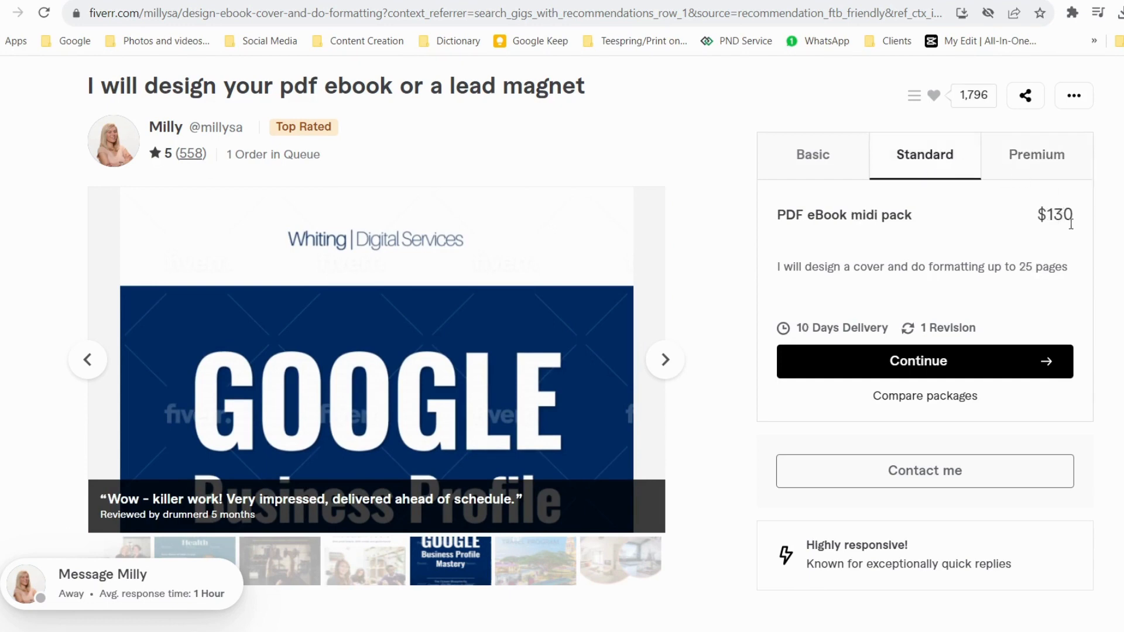
pyautogui.press('XF86Calculator')
pyautogui.write('558')
pyautogui.click(545, 445)
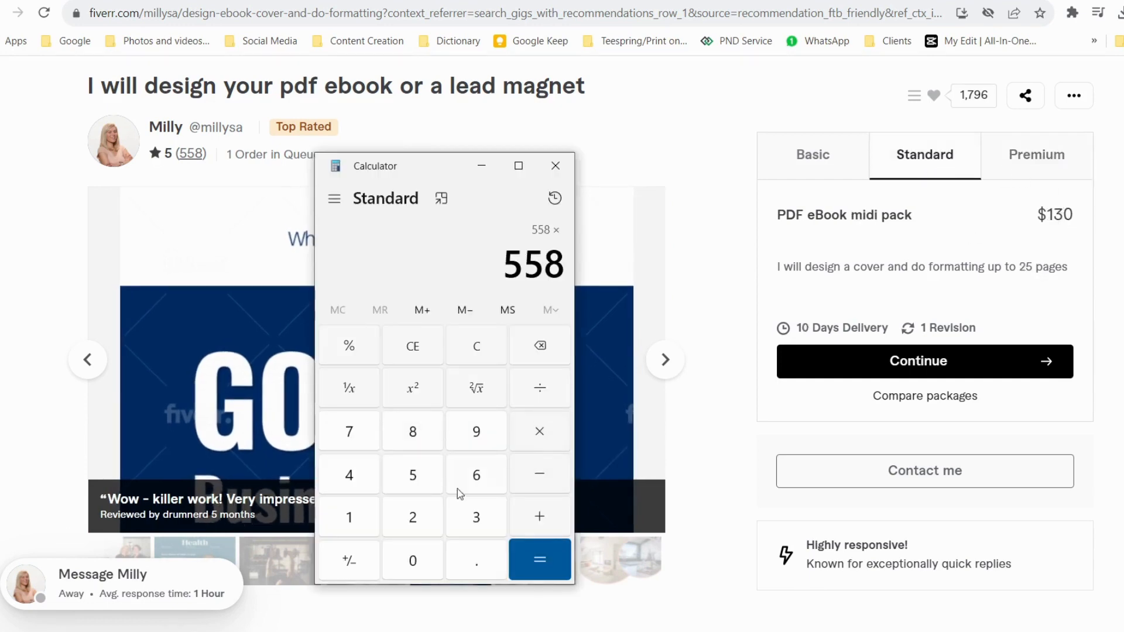
pyautogui.click(349, 517)
pyautogui.click(476, 521)
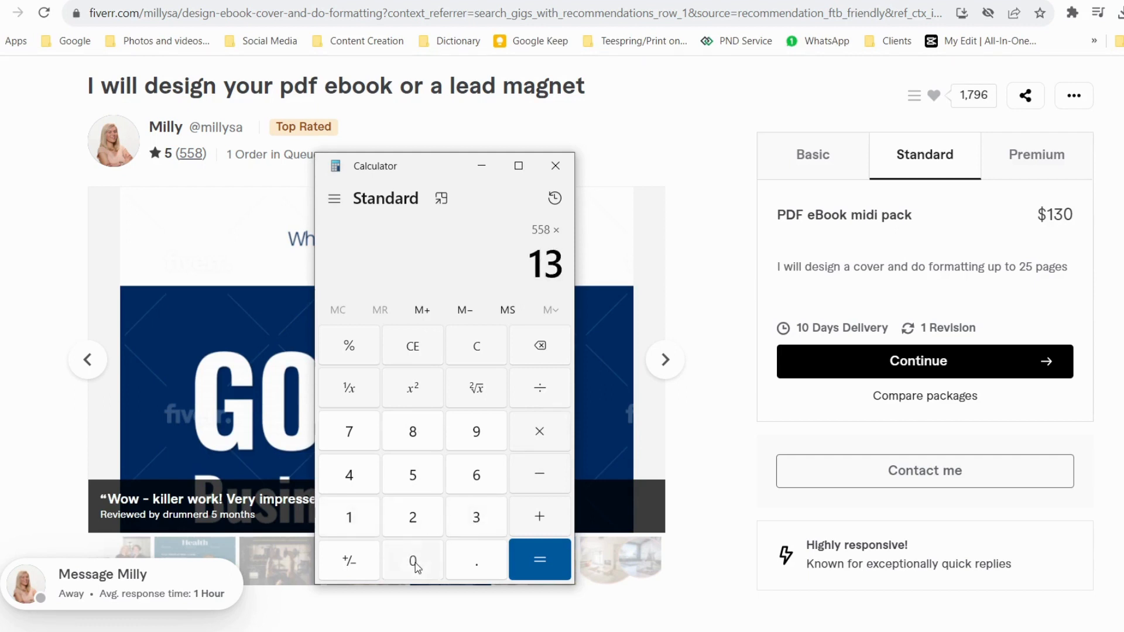
pyautogui.click(413, 560)
pyautogui.click(554, 567)
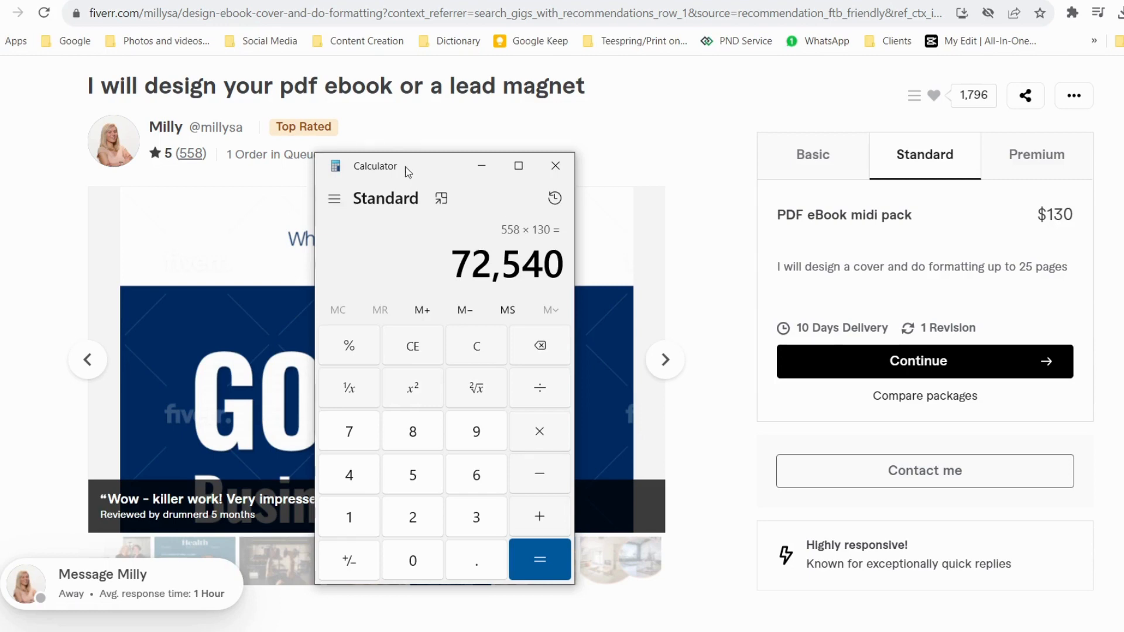
pyautogui.click(479, 167)
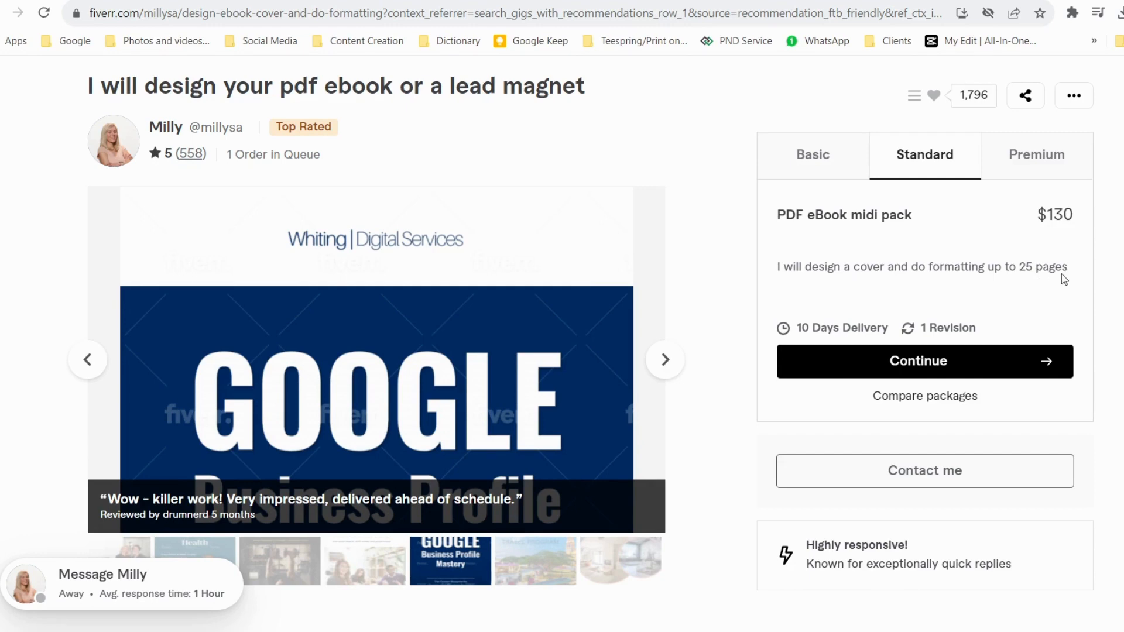
# Step: Compare the page limits and prices of the gig's Premium, Basic and Standard packages, ending on Premium
pyautogui.scroll(-4, 526, 485)
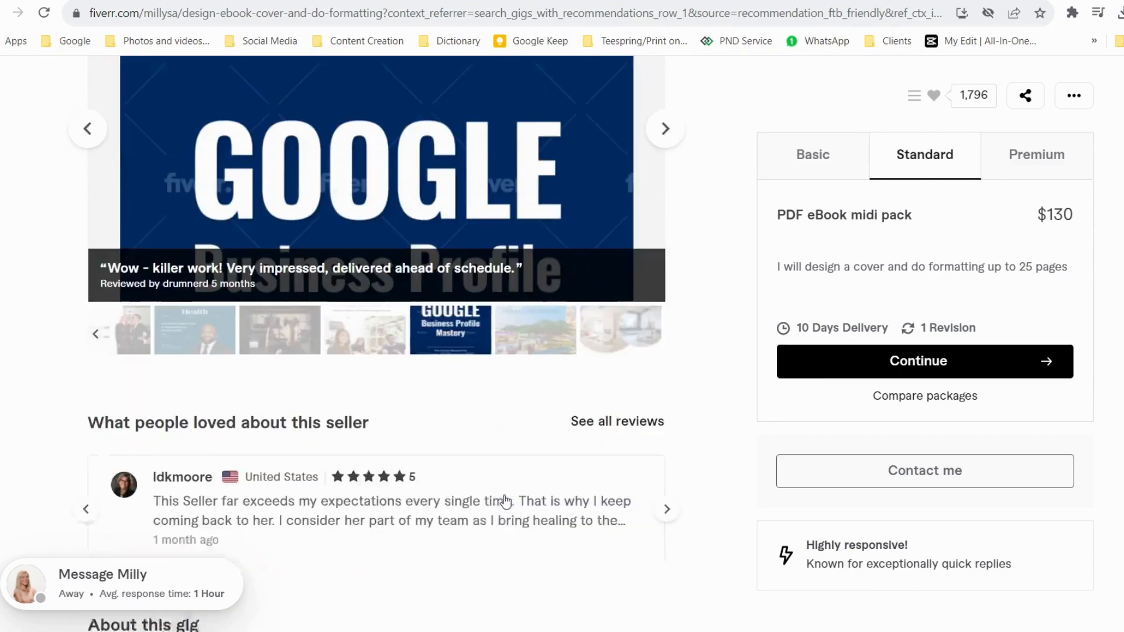
pyautogui.click(1048, 159)
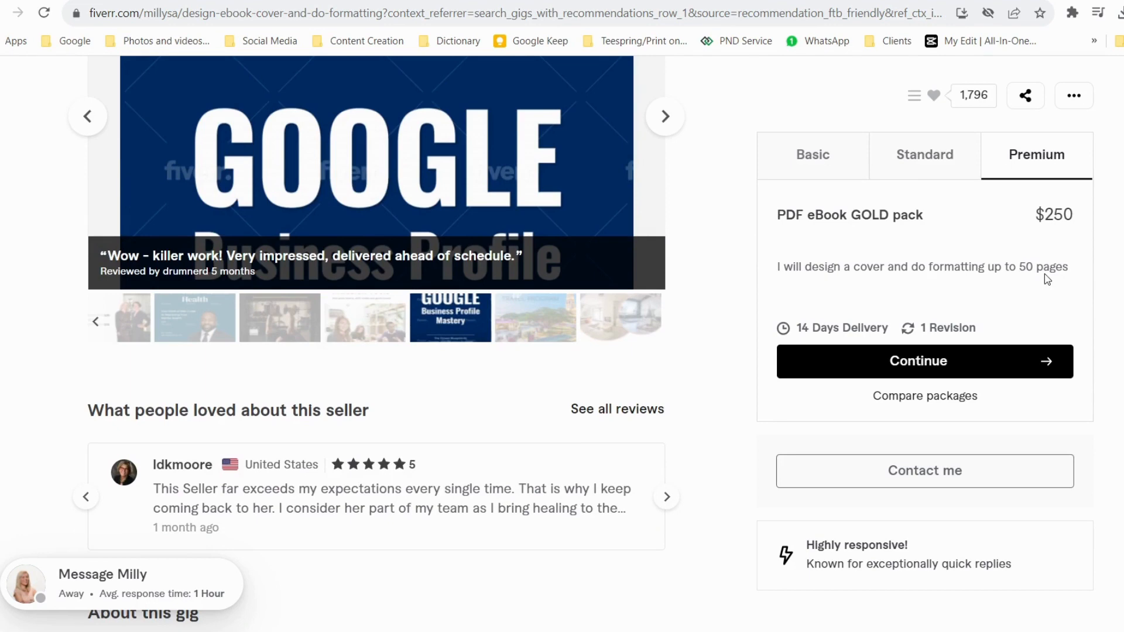
pyautogui.click(840, 158)
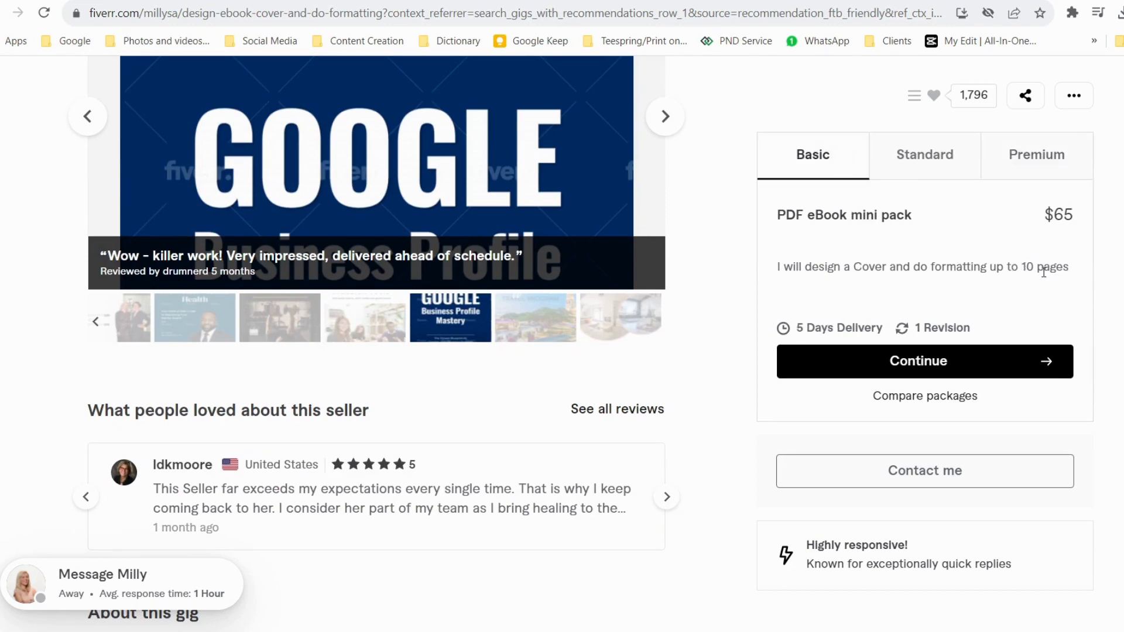
pyautogui.scroll(4, 421, 402)
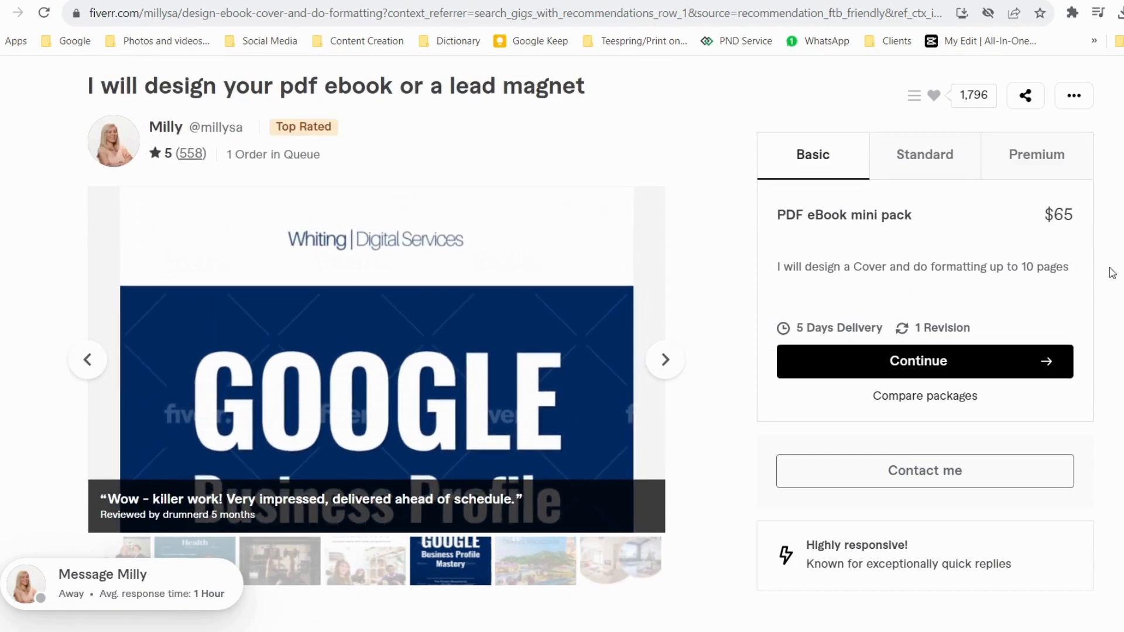
pyautogui.click(932, 161)
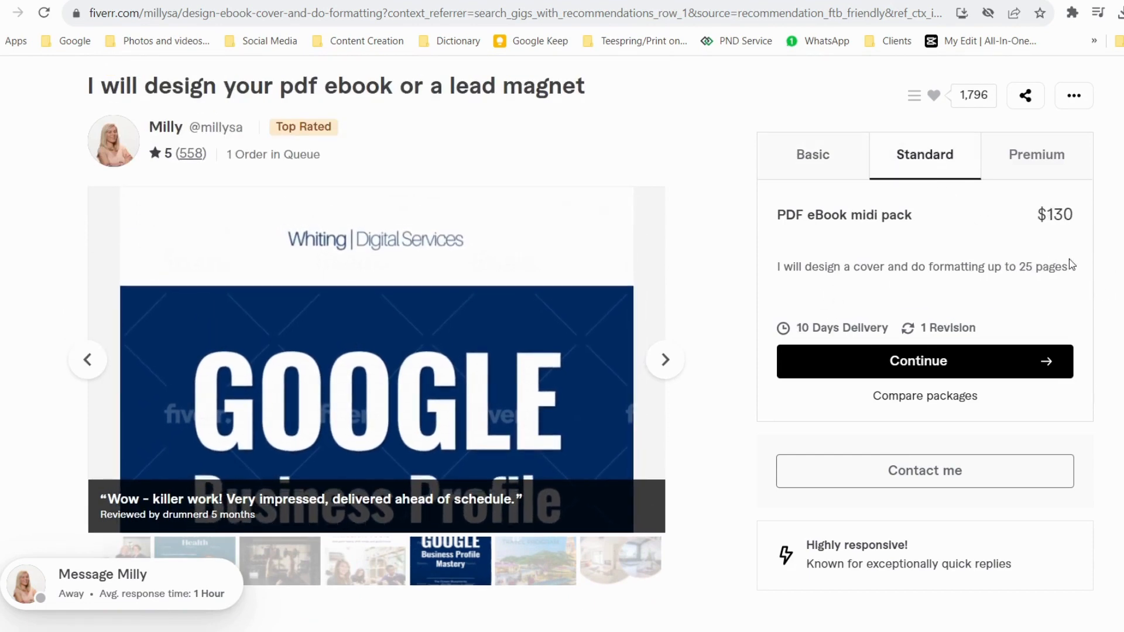
pyautogui.click(1051, 168)
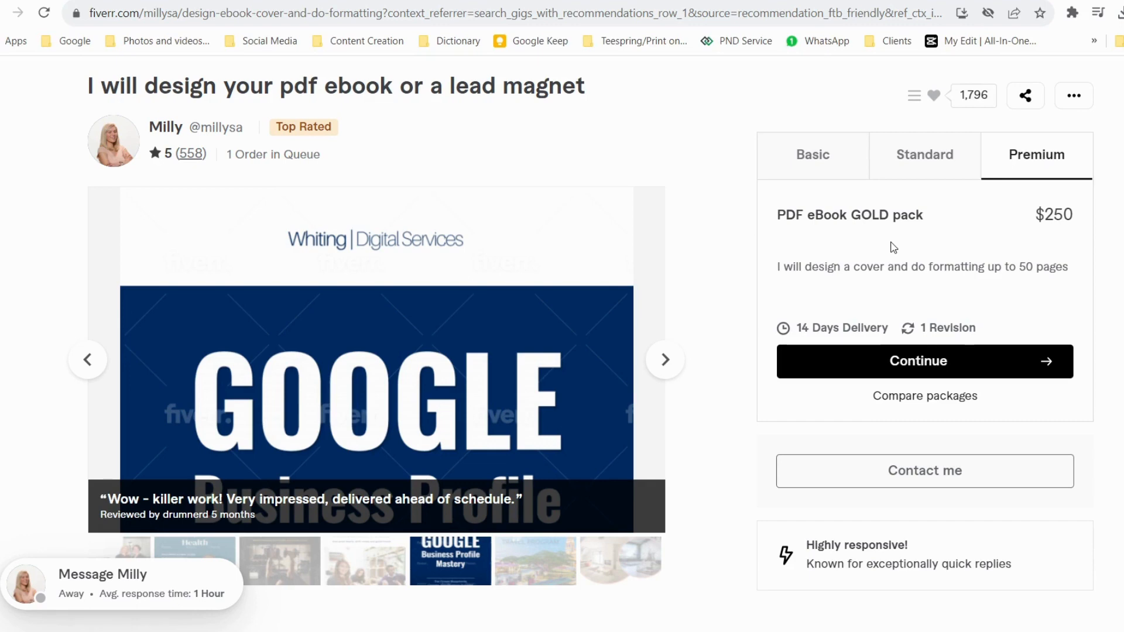
pyautogui.scroll(-4, 893, 247)
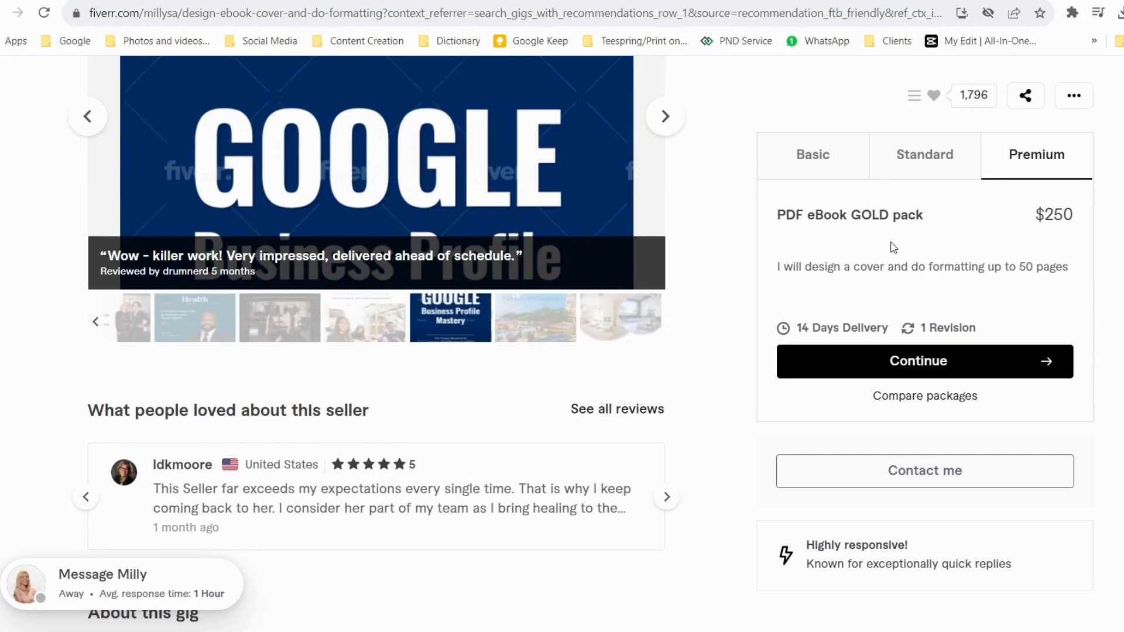
pyautogui.scroll(6, 893, 247)
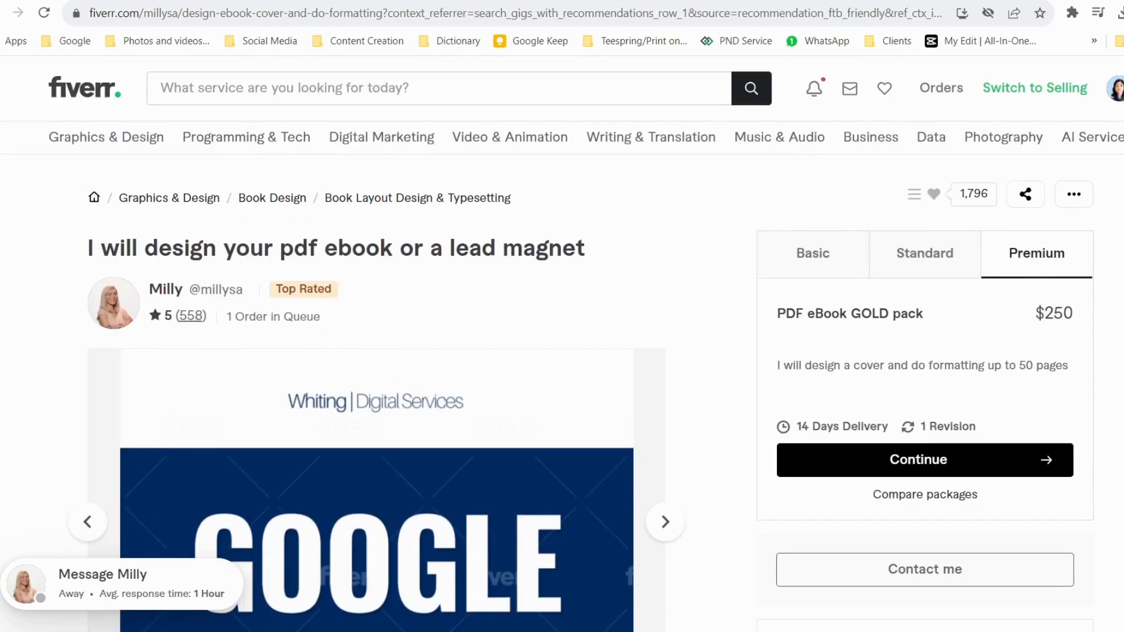
# Step: Return to the ebook search results and look over the ratings and starting prices from the recommended gigs to the book publishing gig
pyautogui.hotkey('alt', 'Left')
pyautogui.scroll(-4, 545, 404)
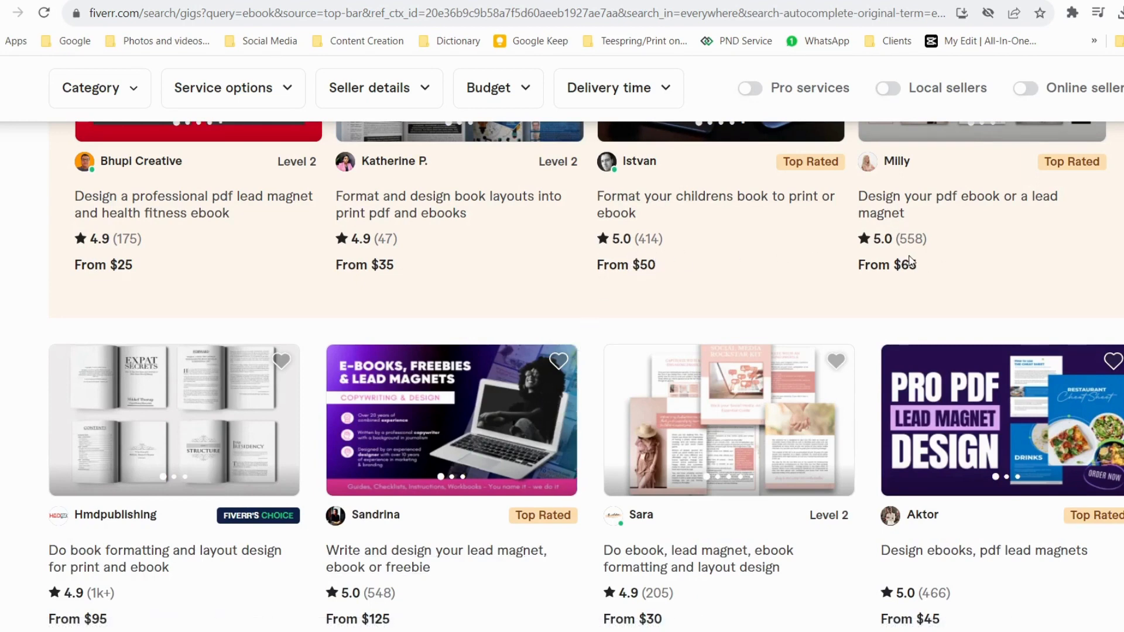
pyautogui.scroll(4, 527, 499)
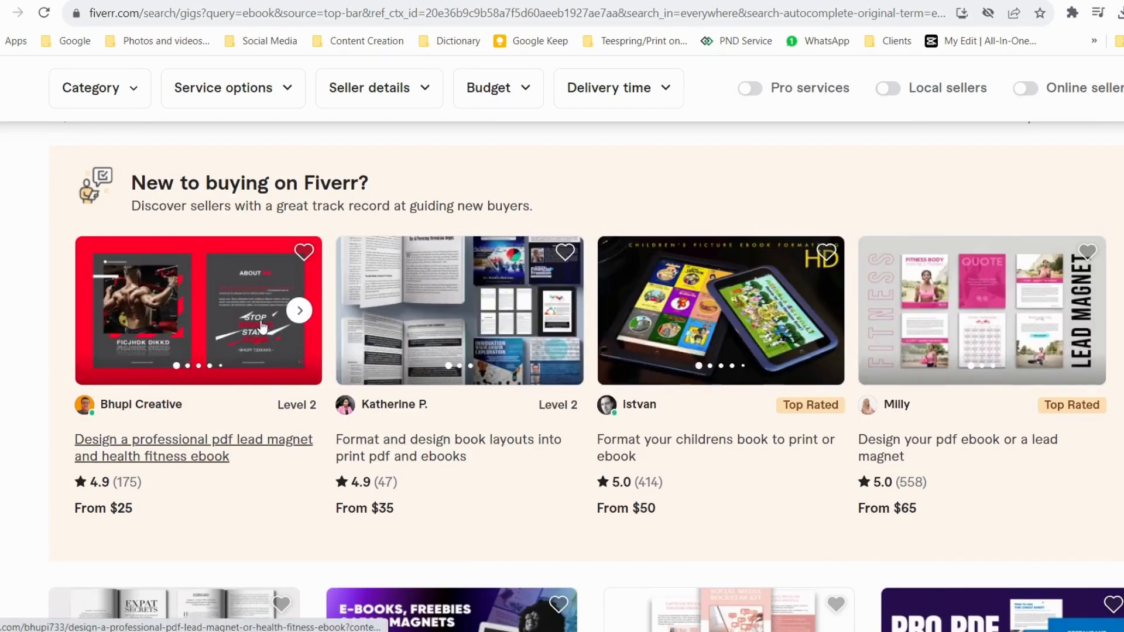
pyautogui.scroll(-9, 266, 358)
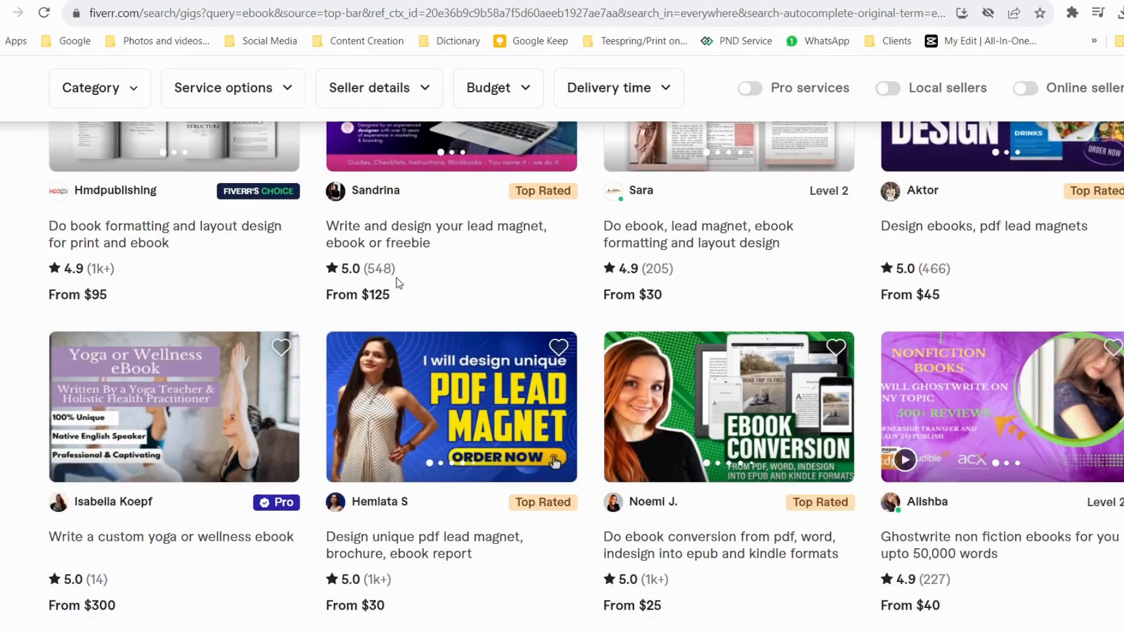
pyautogui.scroll(-4, 147, 527)
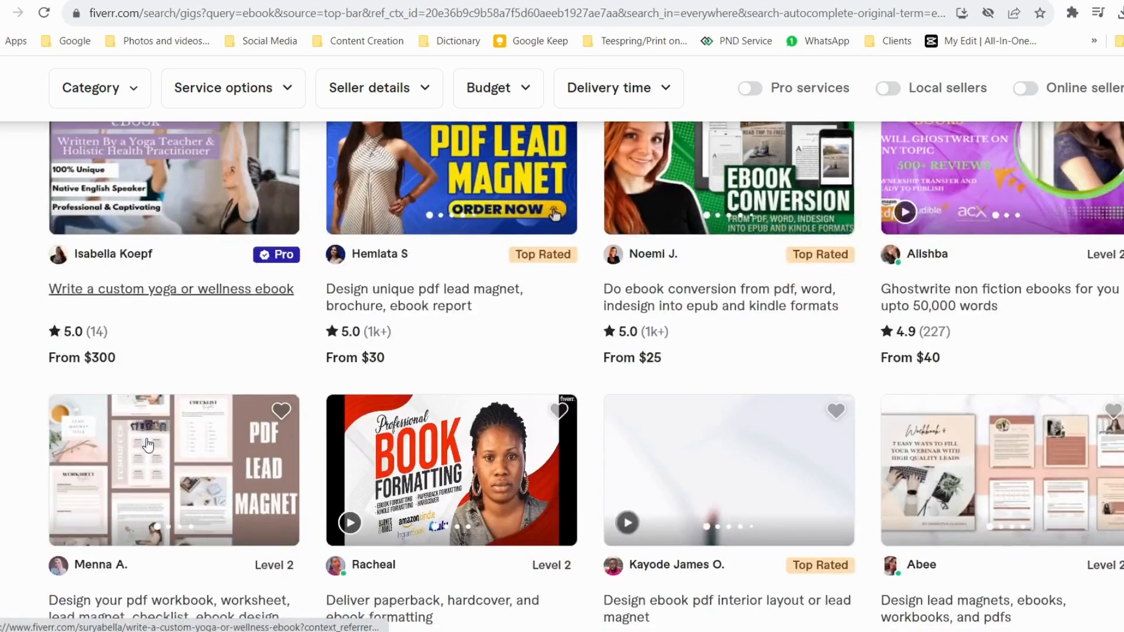
pyautogui.scroll(-5, 148, 446)
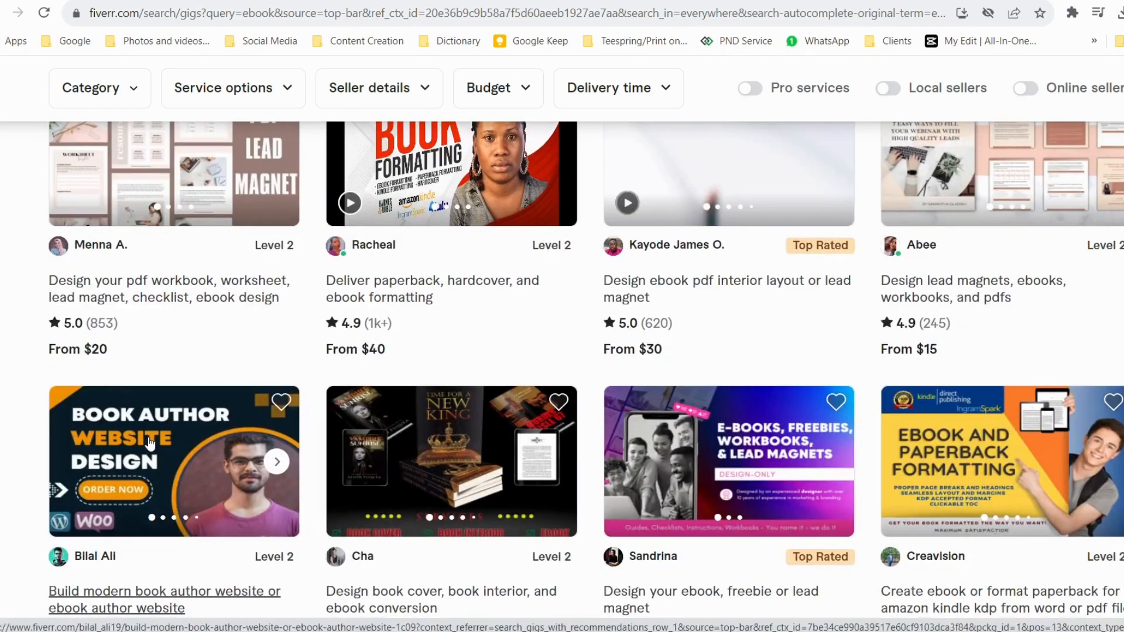
pyautogui.scroll(-5, 150, 443)
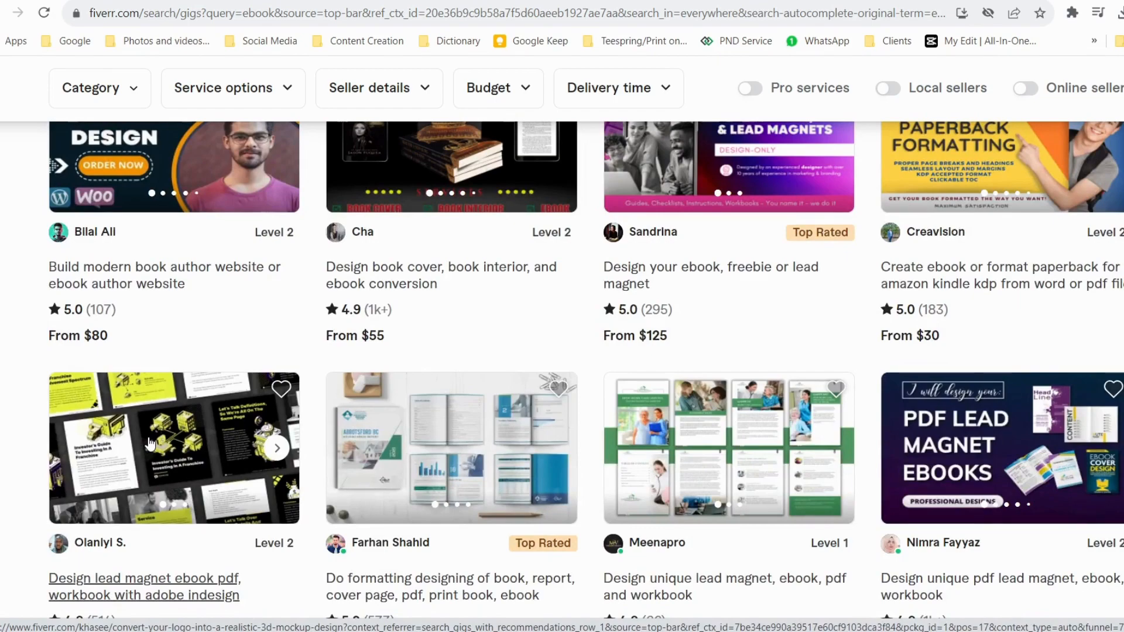
pyautogui.scroll(-10, 151, 445)
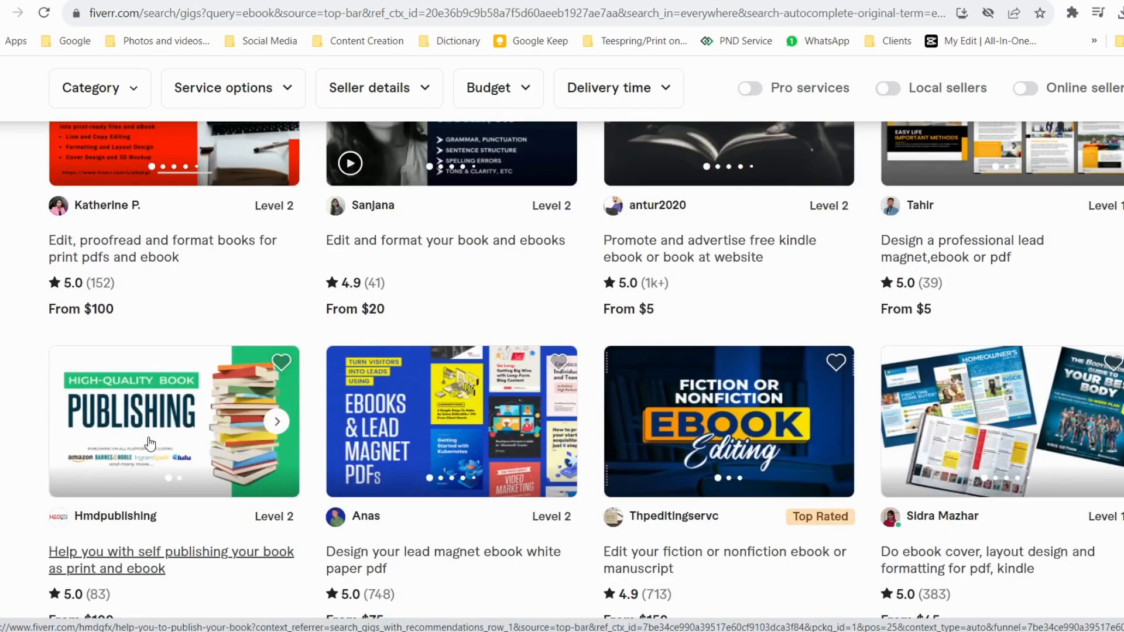
# Step: Compare review counts and starting prices of the gigs in the remaining rows, through to the end of the first results page
pyautogui.scroll(-5, 150, 443)
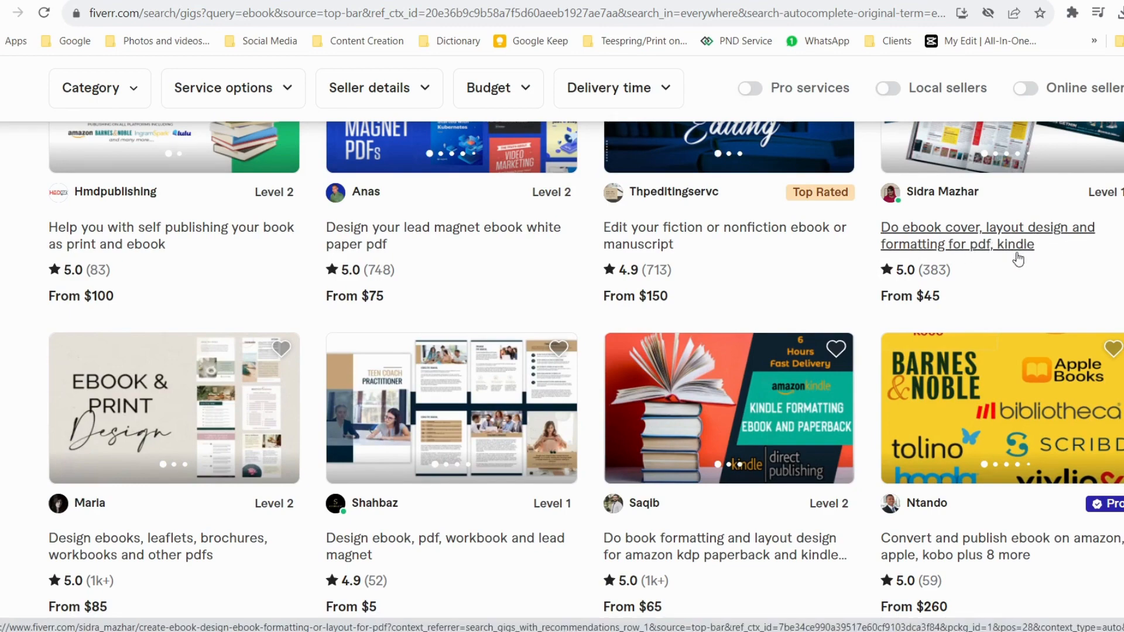
pyautogui.scroll(-4, 822, 510)
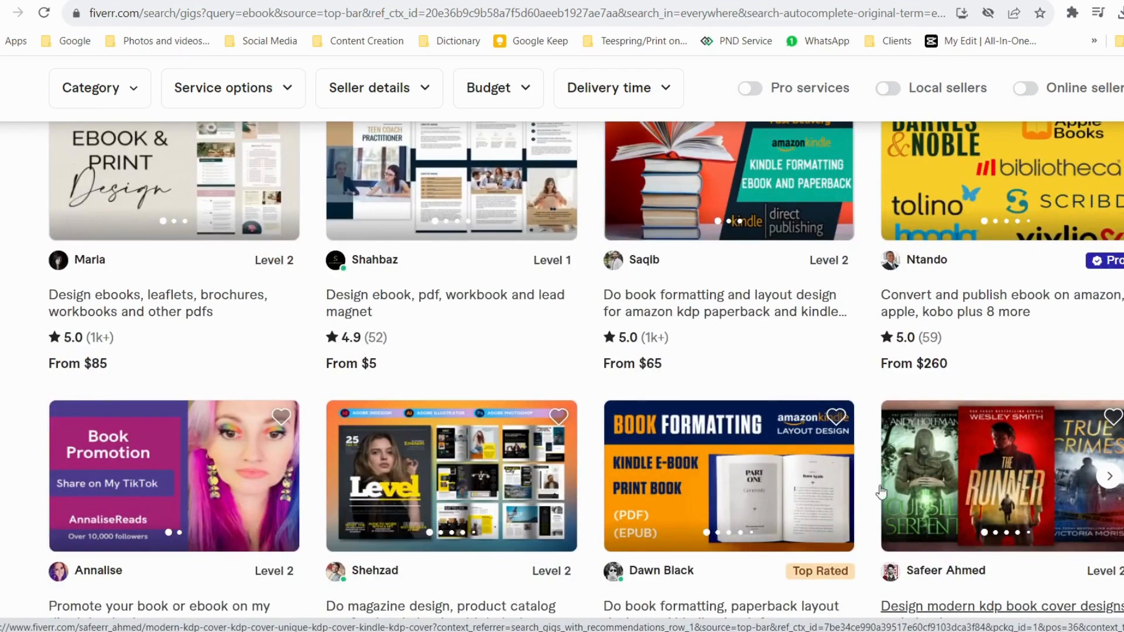
pyautogui.scroll(5, 874, 499)
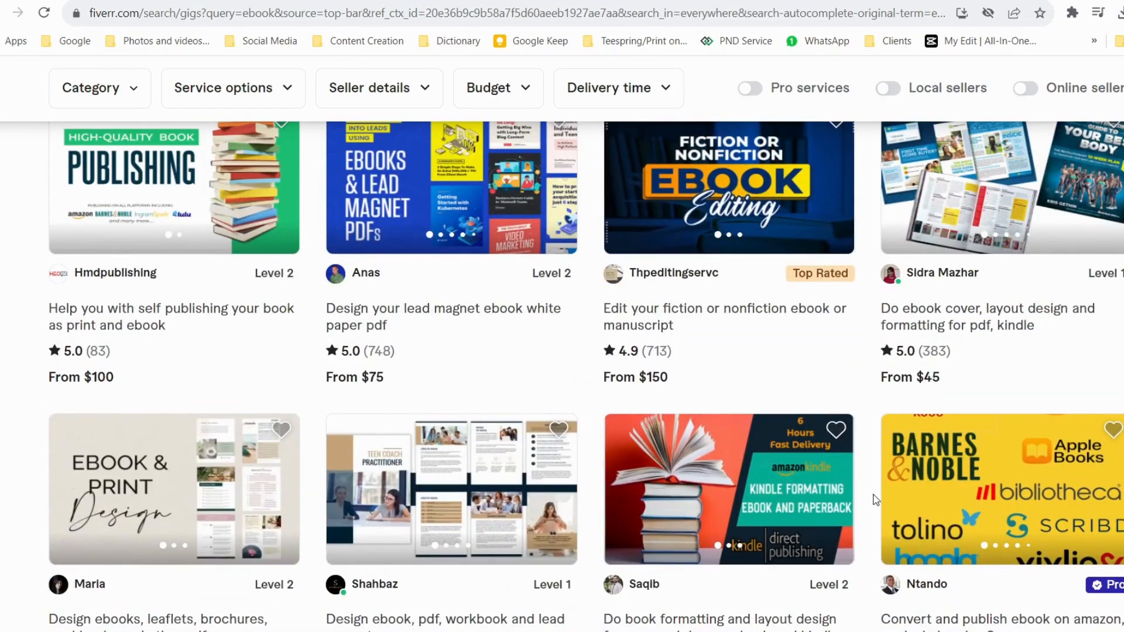
pyautogui.scroll(-8, 874, 499)
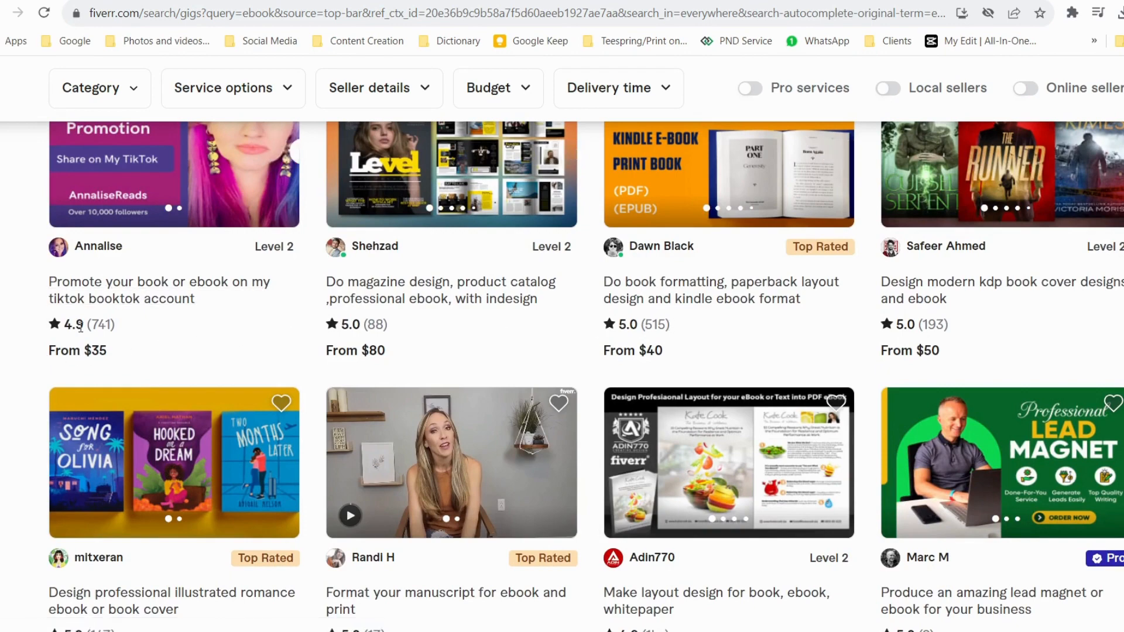
pyautogui.scroll(3, 244, 332)
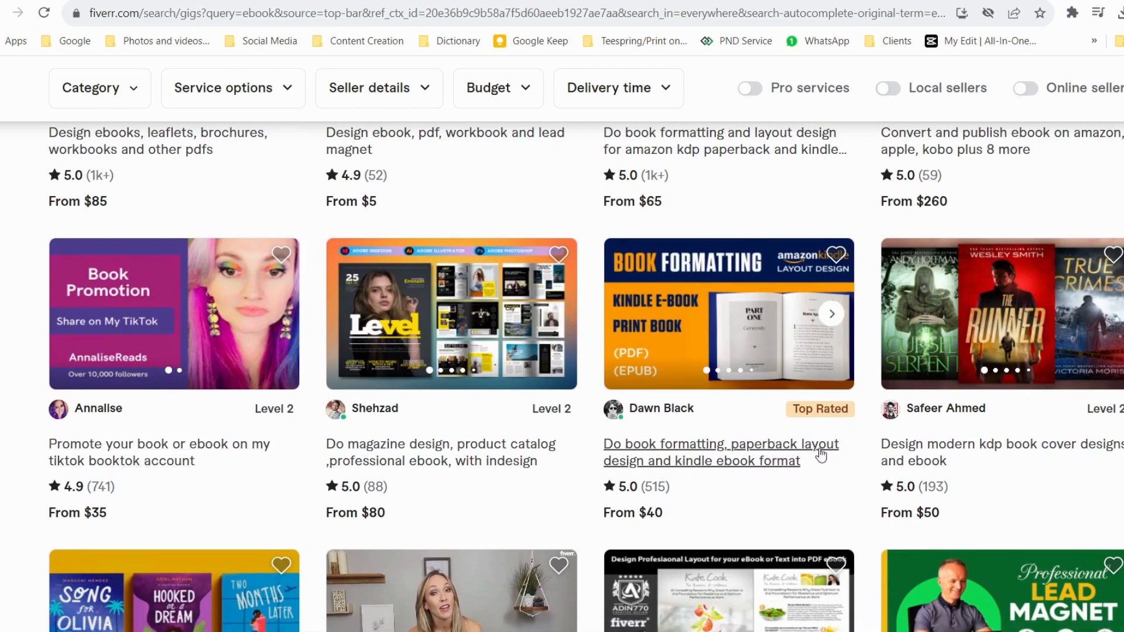
pyautogui.scroll(-8, 726, 487)
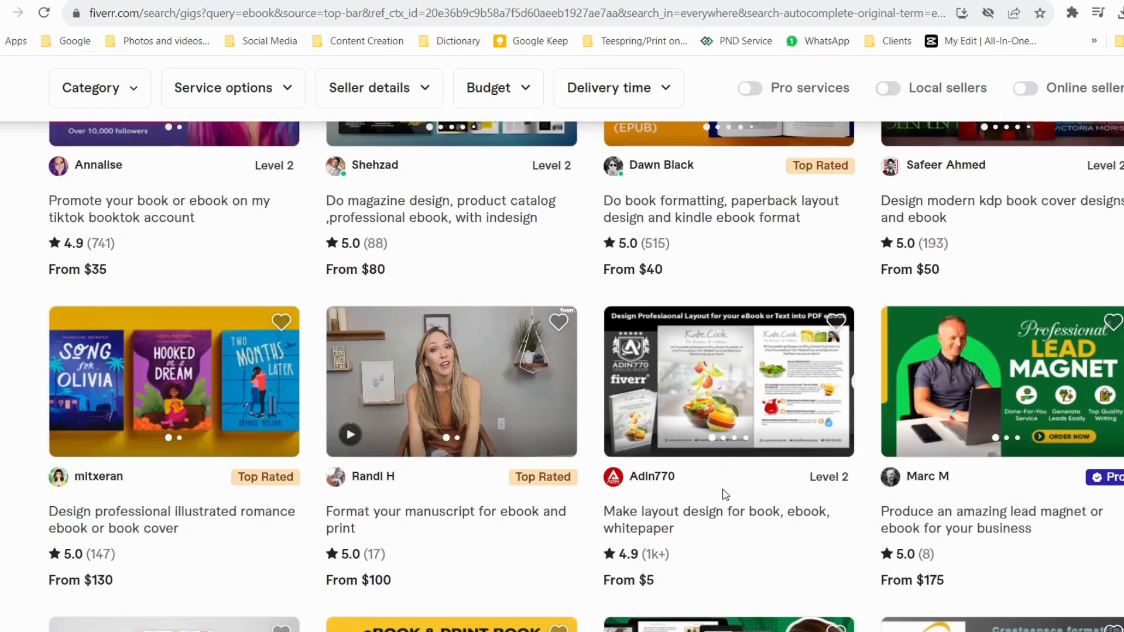
pyautogui.scroll(-3, 724, 502)
pyautogui.scroll(3, 724, 502)
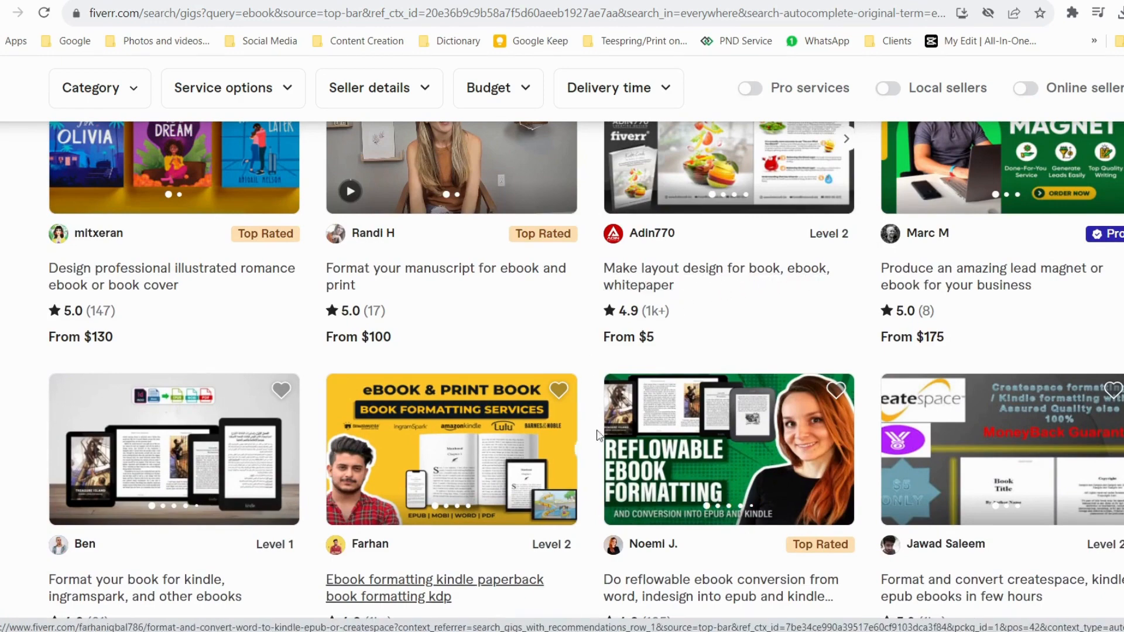
pyautogui.scroll(-10, 619, 444)
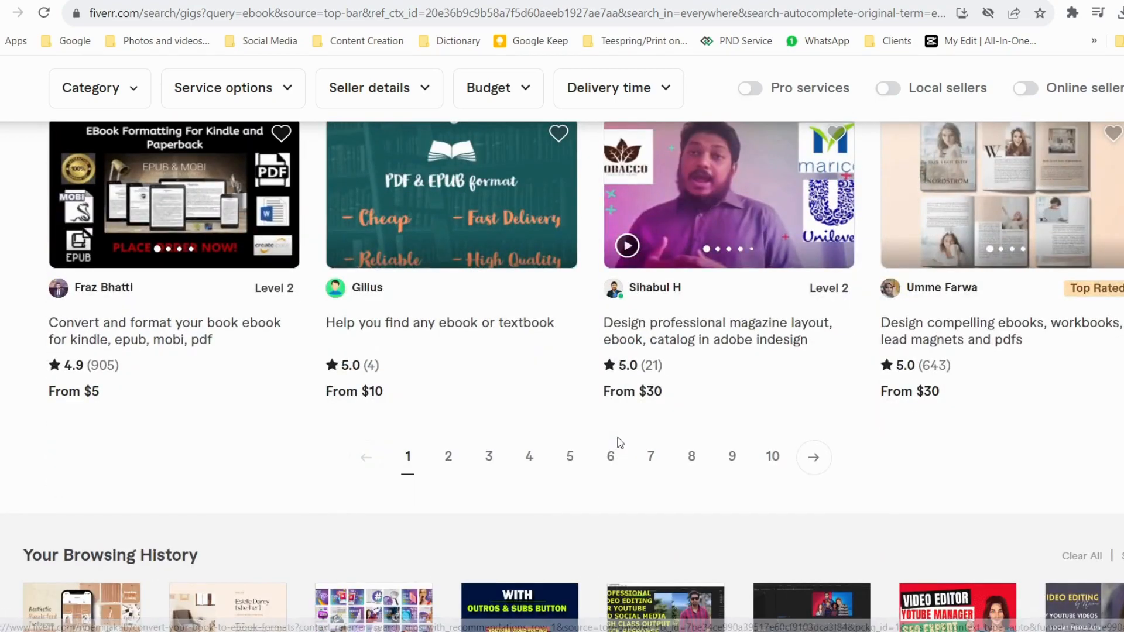
# Step: Skim the ebook gigs back to the upper rows, and once more down to the browsing history and page footer
pyautogui.scroll(15, 620, 443)
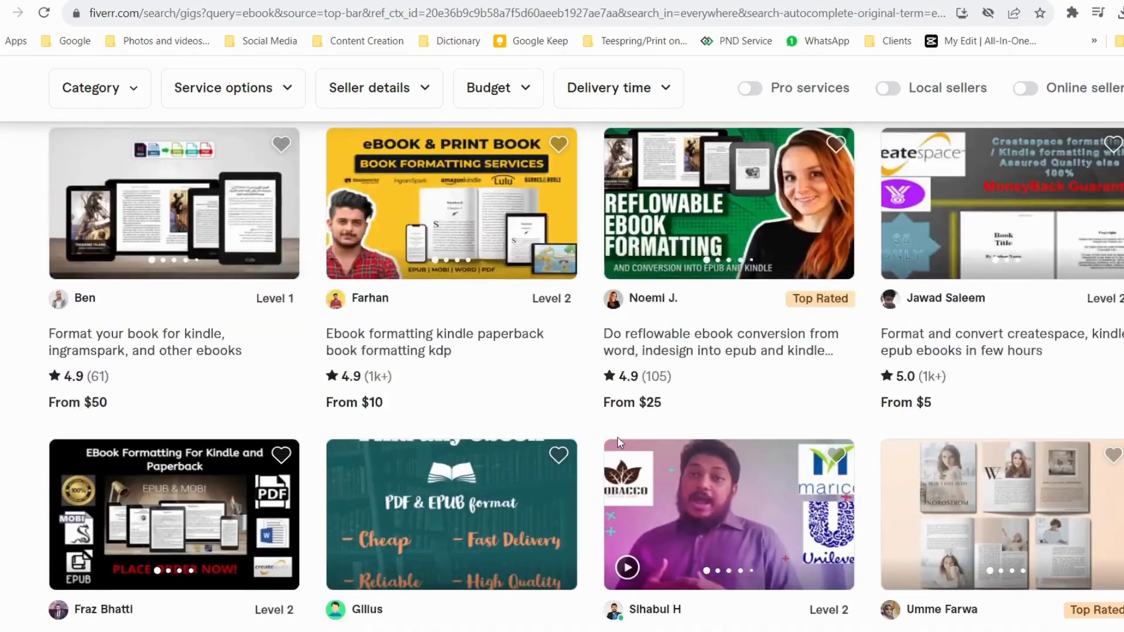
pyautogui.scroll(15, 617, 437)
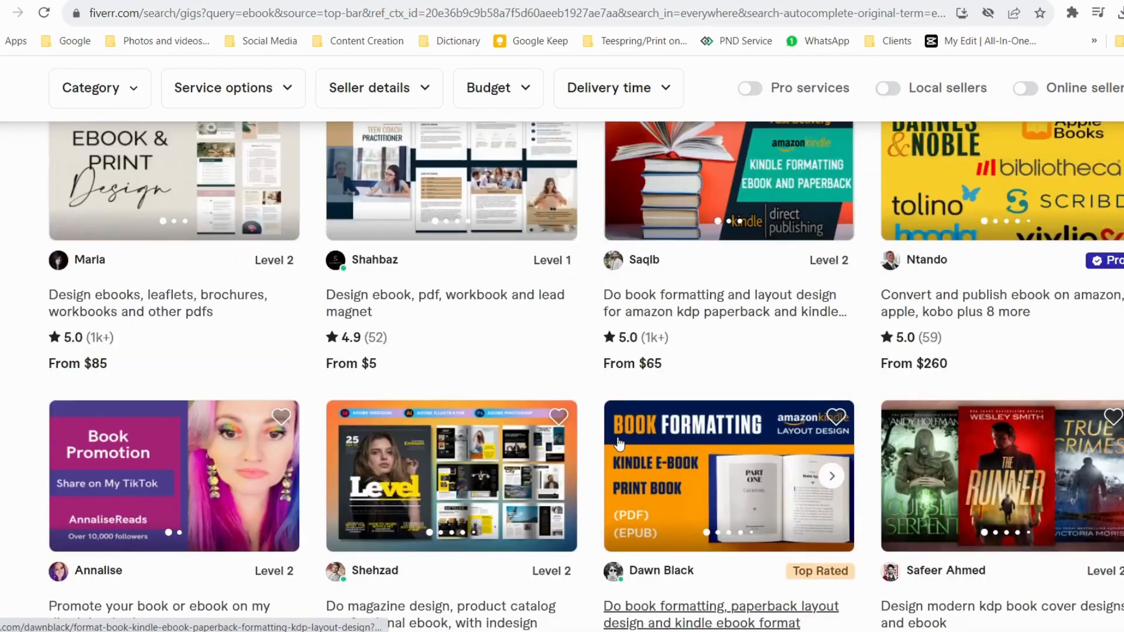
pyautogui.scroll(2, 617, 441)
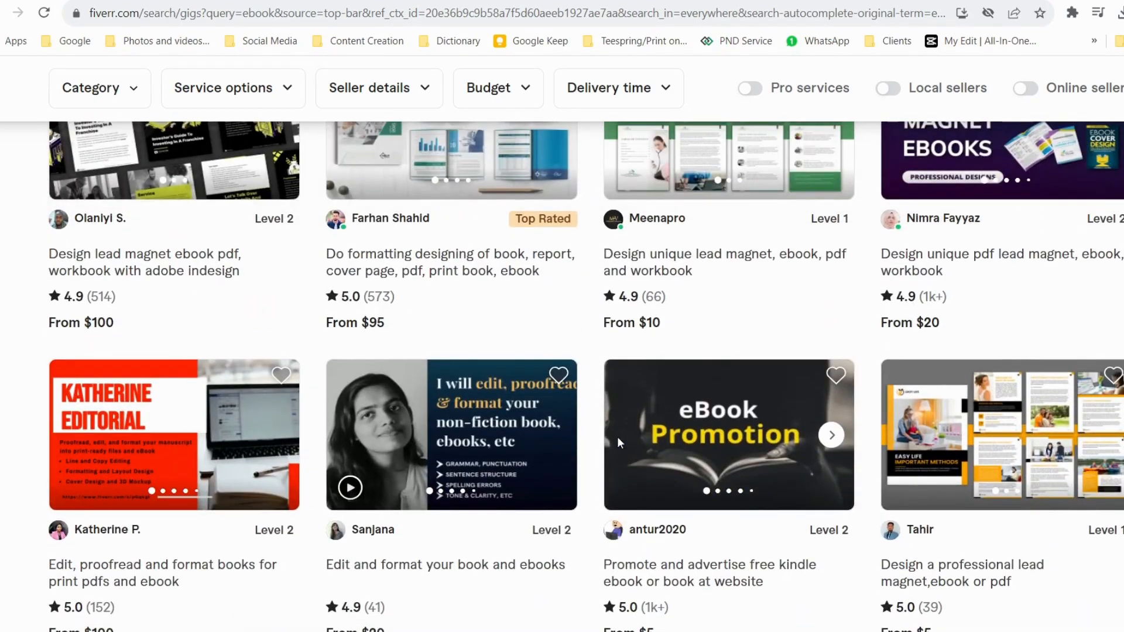
pyautogui.scroll(12, 620, 443)
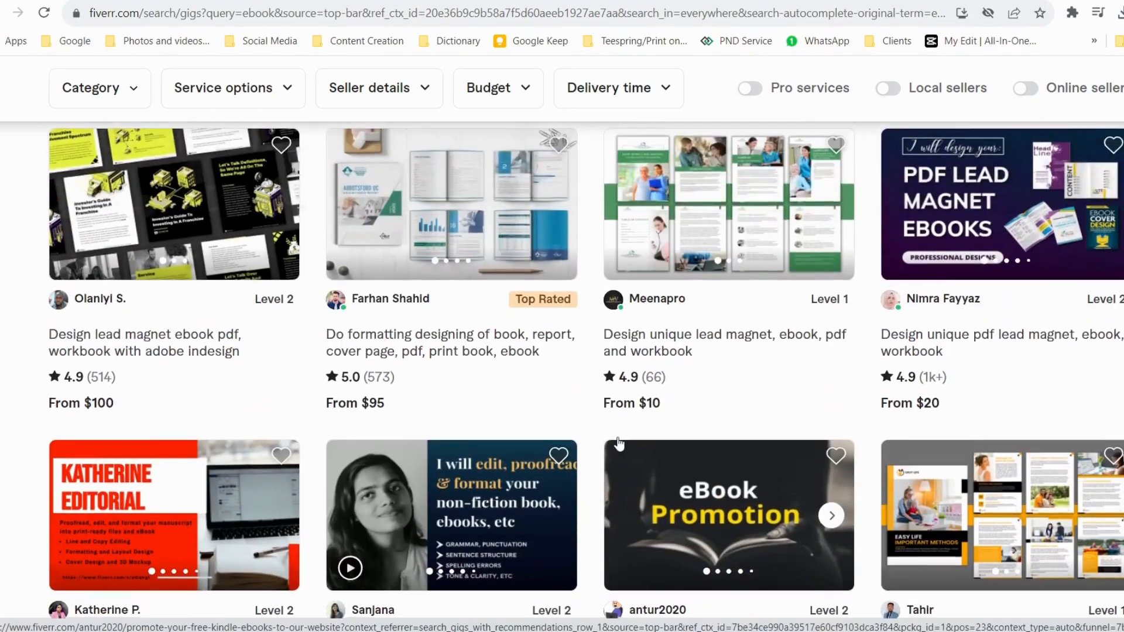
pyautogui.scroll(10, 619, 443)
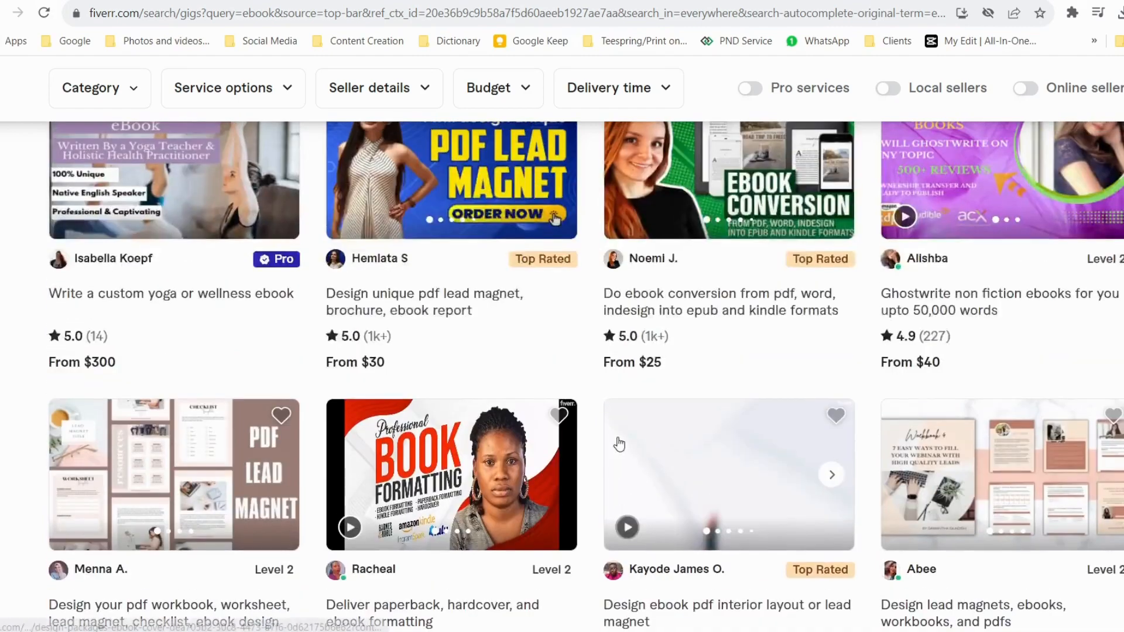
pyautogui.scroll(-20, 620, 444)
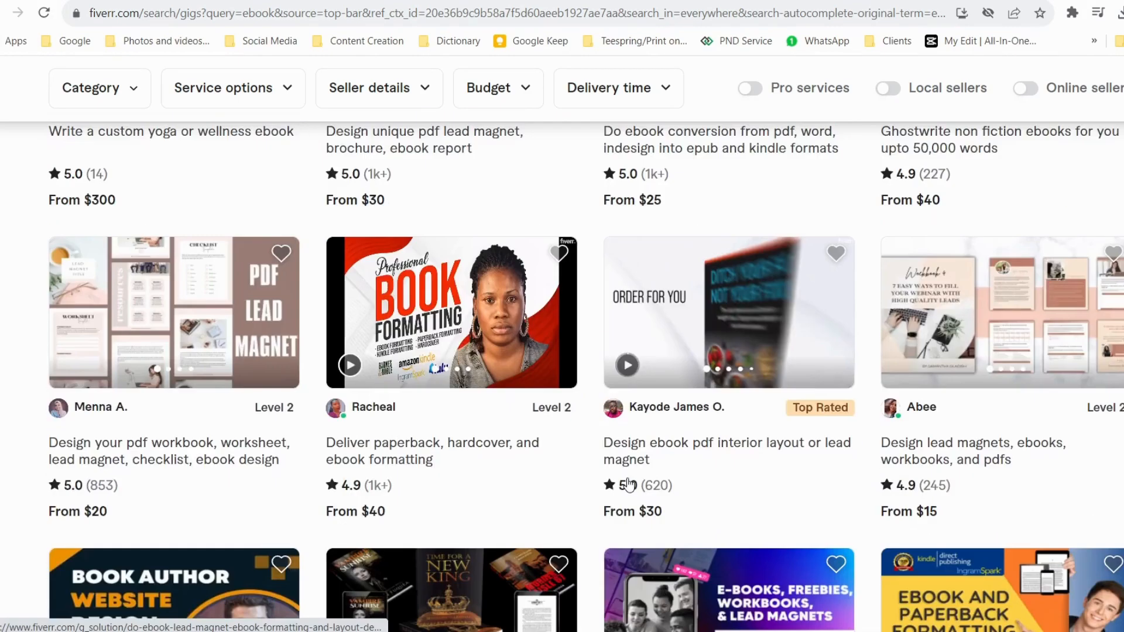
pyautogui.scroll(-15, 629, 484)
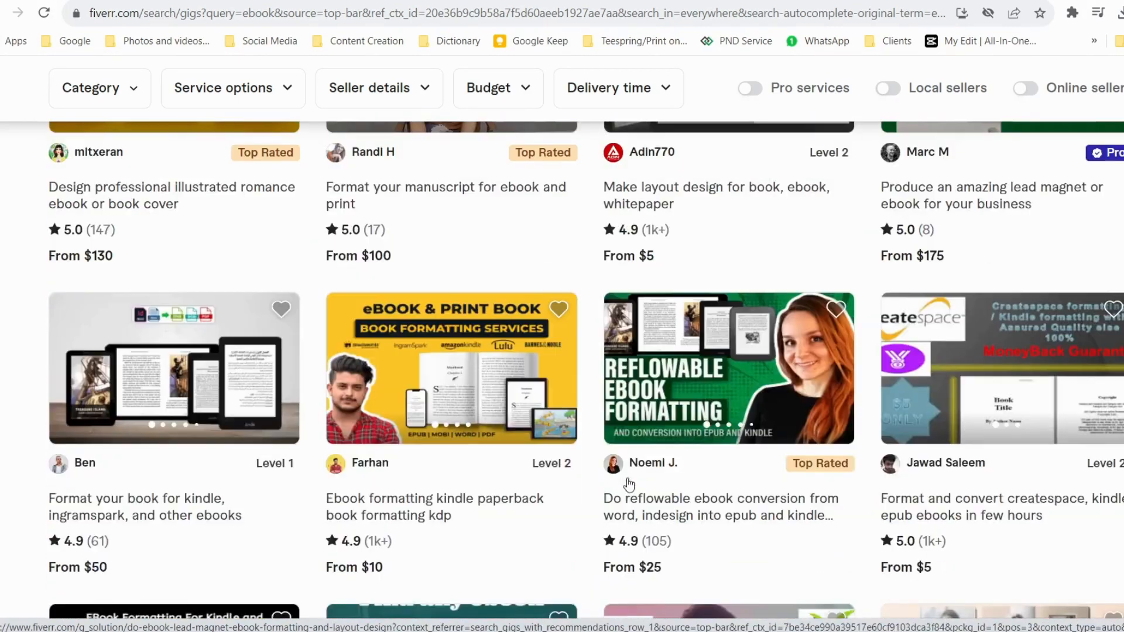
pyautogui.scroll(-5, 629, 485)
pyautogui.scroll(-5, 629, 485)
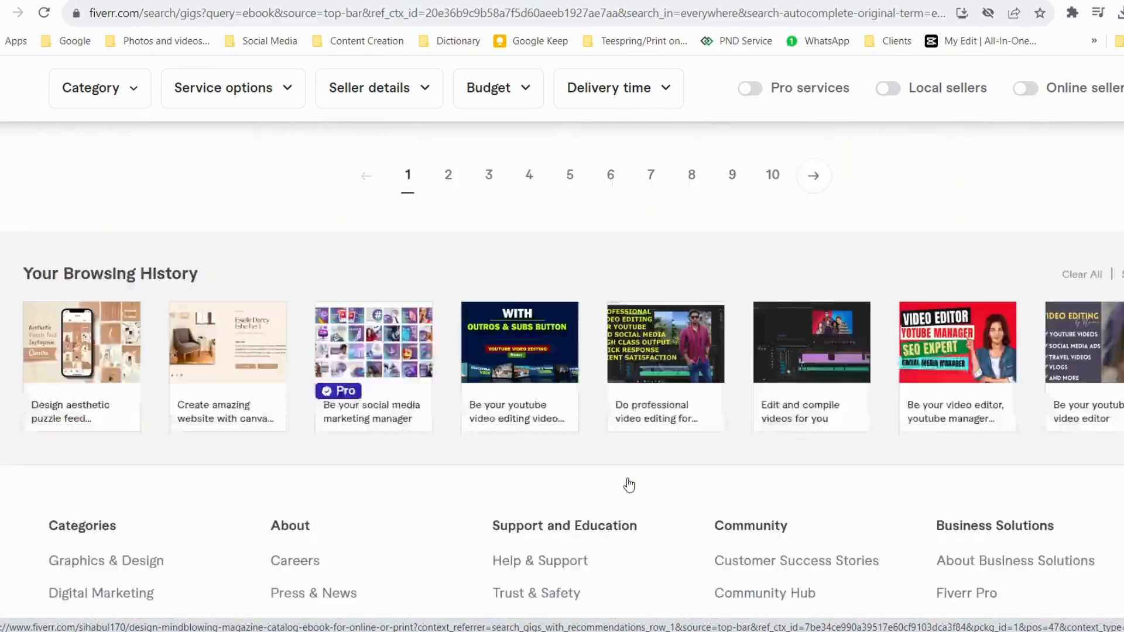
# Step: Go back to the start of the ebook results and look over the new-buyer recommendations and the first row of gigs below them
pyautogui.scroll(5, 629, 484)
pyautogui.scroll(10, 628, 480)
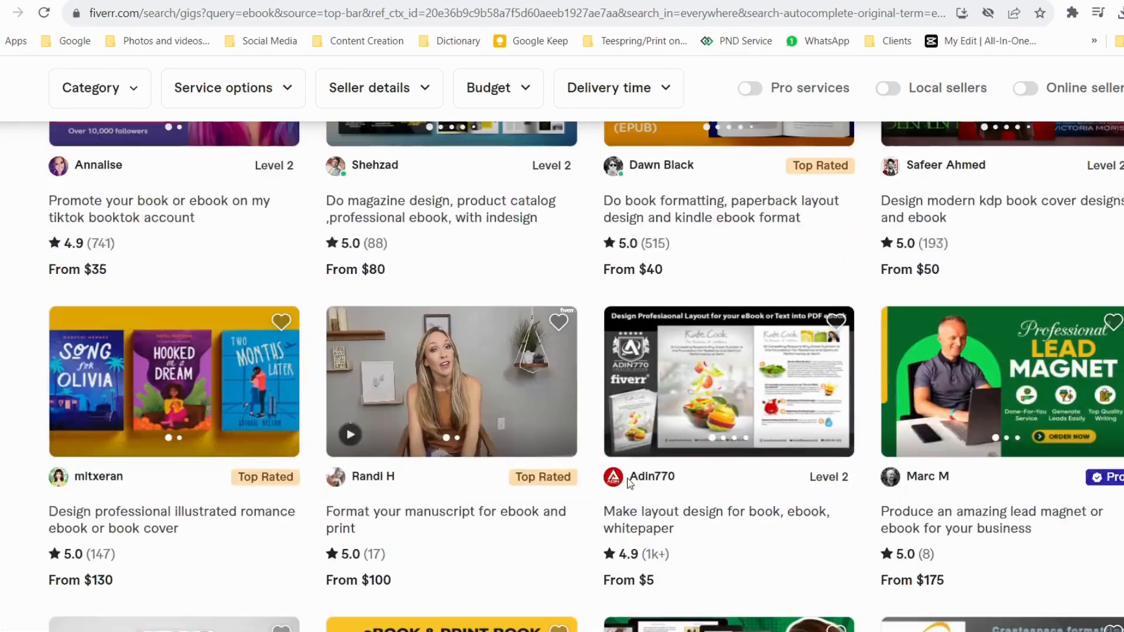
pyautogui.scroll(15, 627, 478)
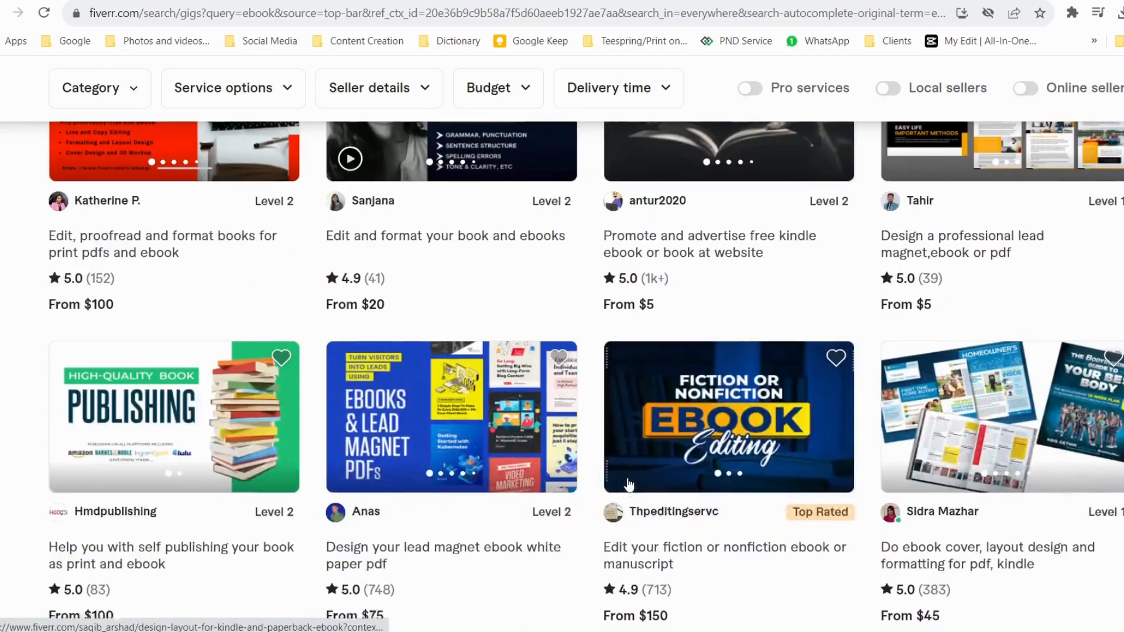
pyautogui.scroll(5, 627, 484)
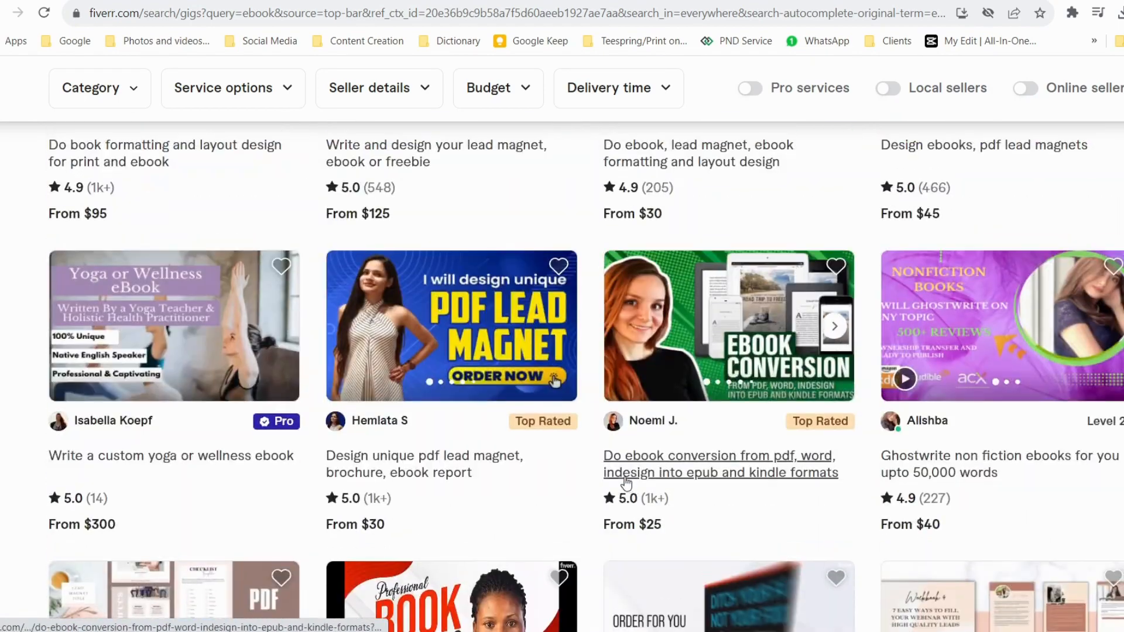
pyautogui.scroll(10, 595, 484)
pyautogui.scroll(4, 603, 486)
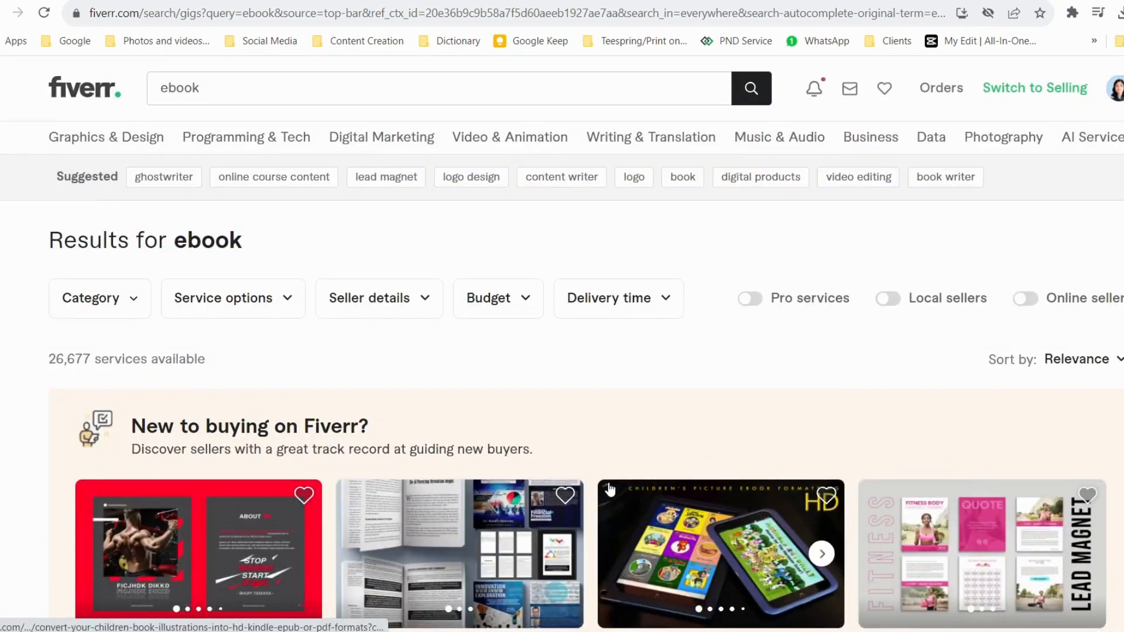
pyautogui.scroll(-6, 597, 488)
pyautogui.scroll(-4, 598, 489)
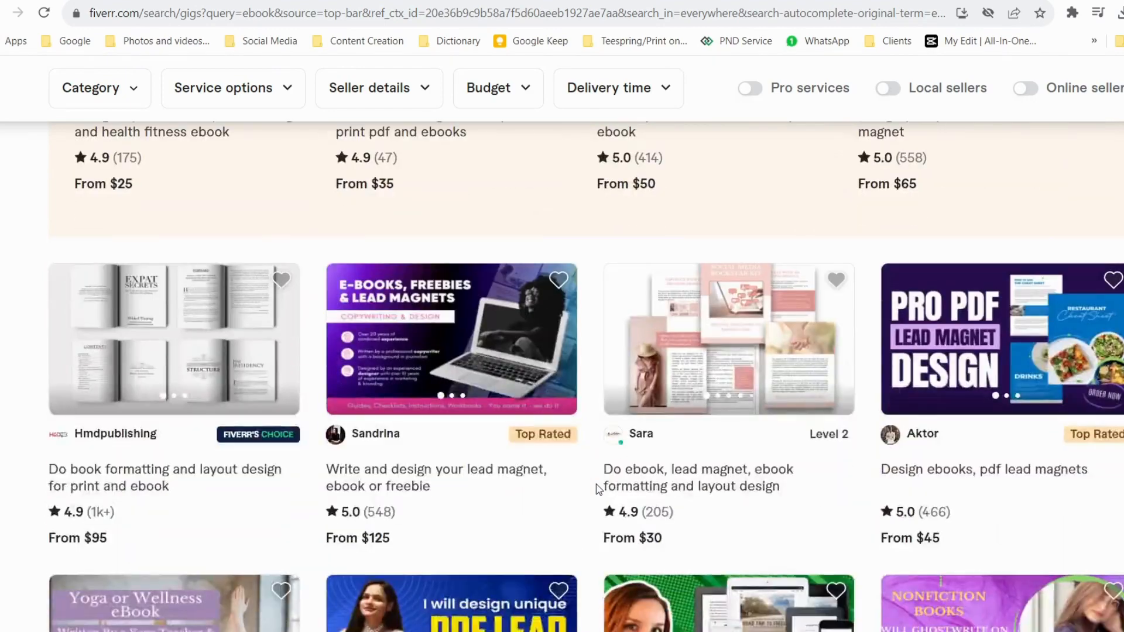
pyautogui.scroll(3, 598, 490)
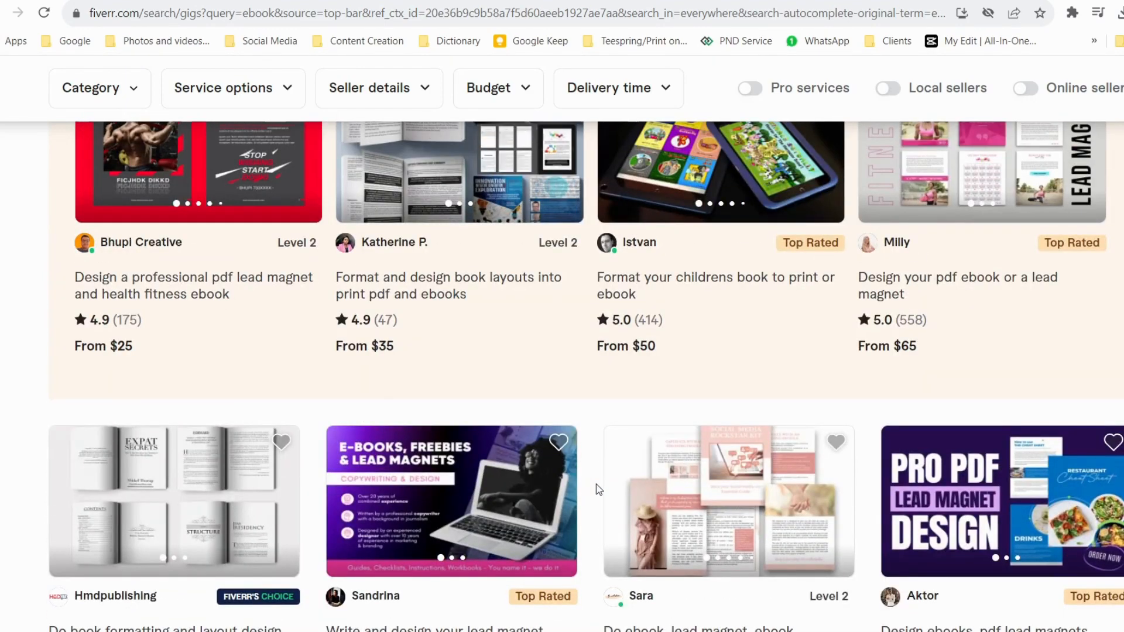